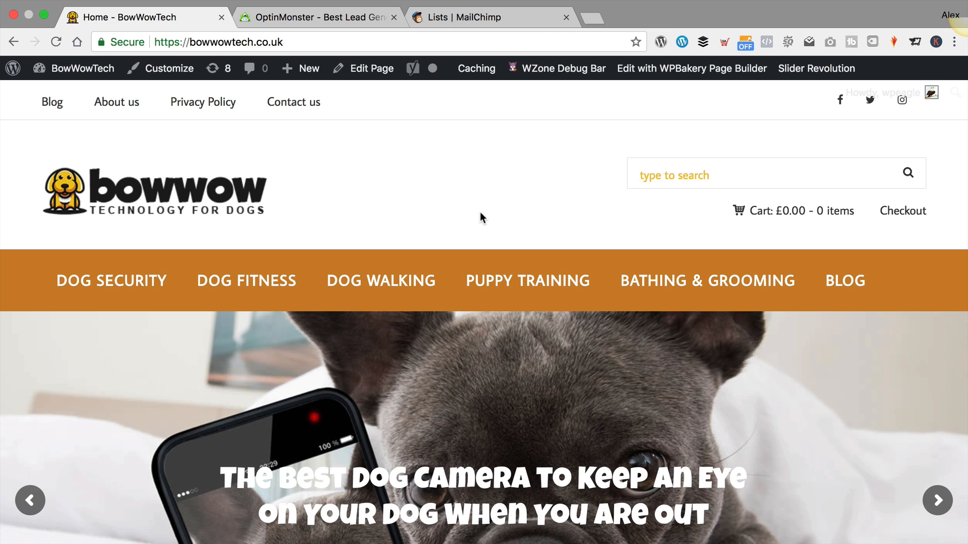
Open the DOG FITNESS product category on the BowWowTech site
scroll(450, 214, down, 10)
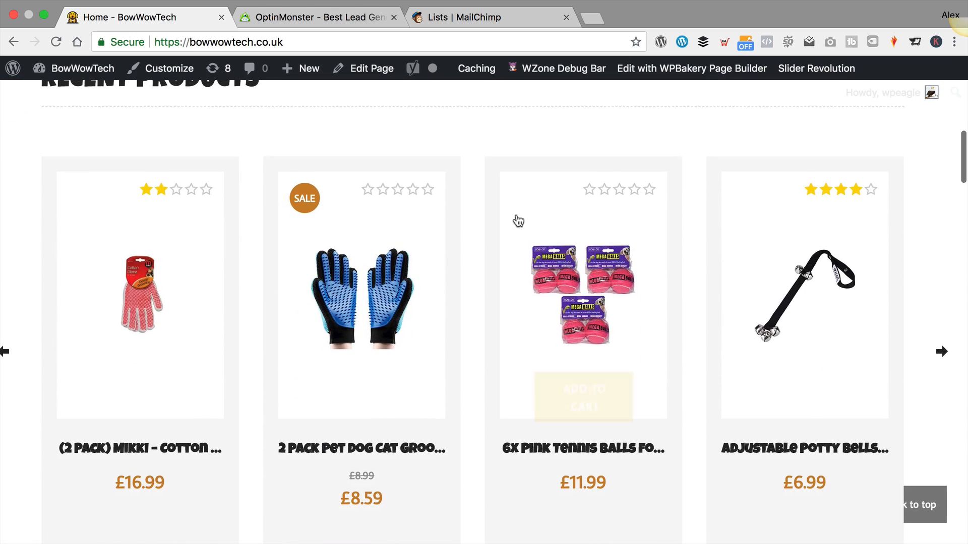
scroll(515, 217, up, 5)
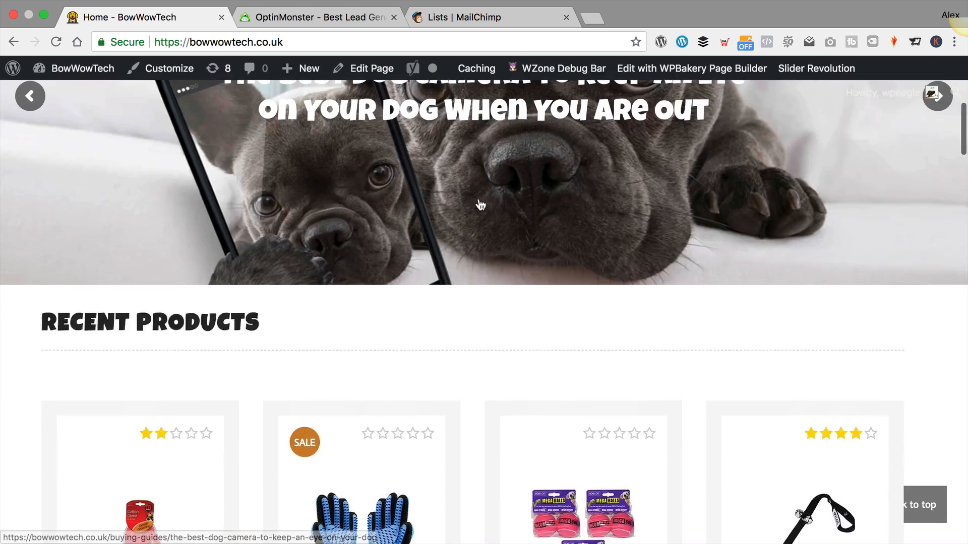
scroll(480, 204, up, 4)
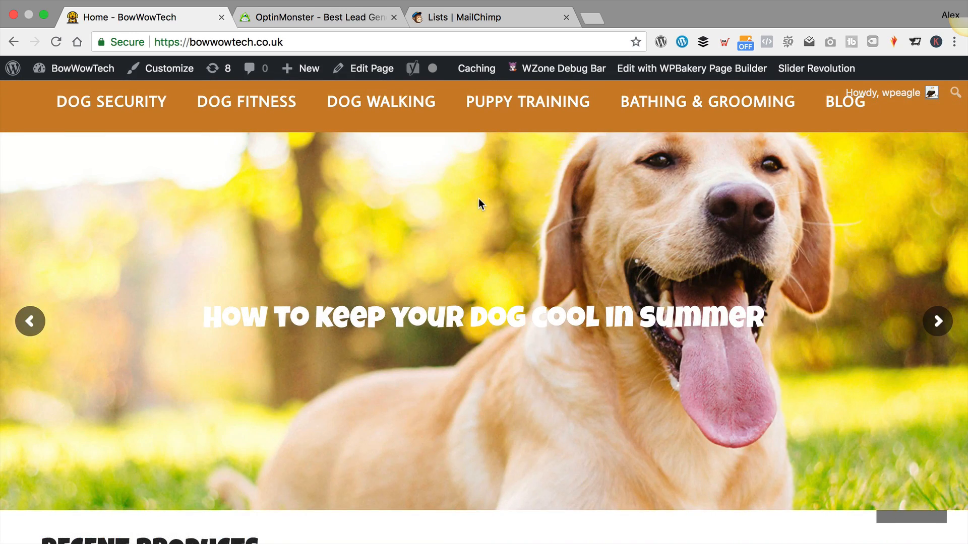
scroll(479, 204, up, 4)
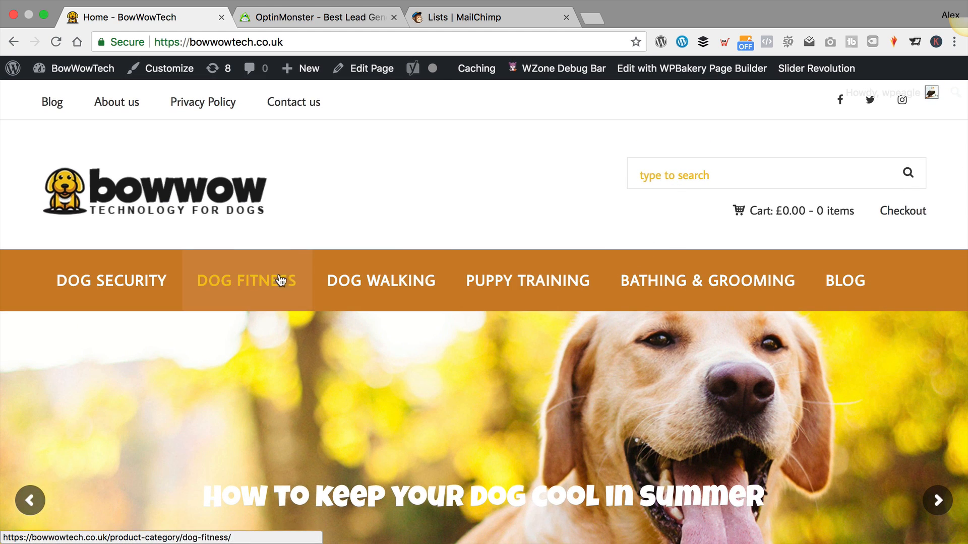
click(249, 278)
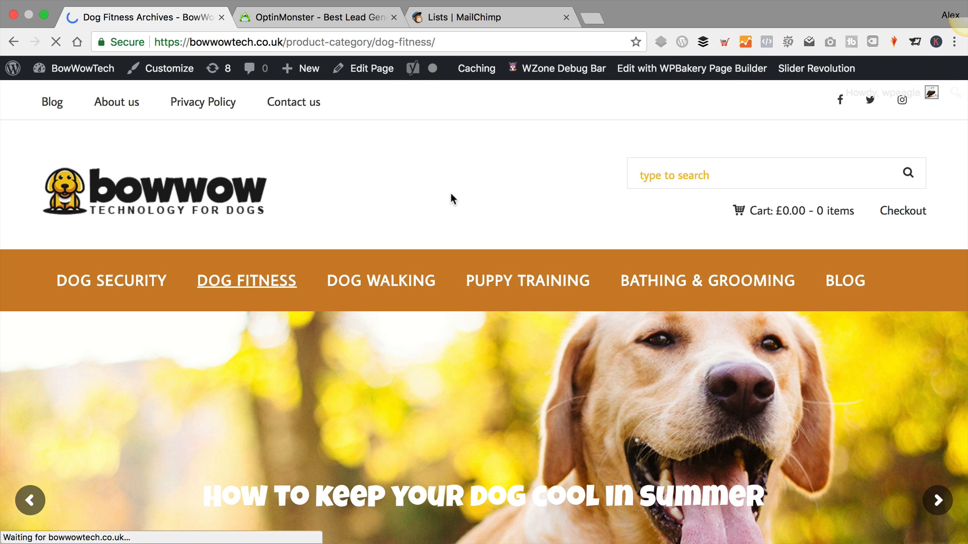
Switch over to the OptinMonster homepage in the neighbouring browser tab
scroll(365, 238, down, 7)
scroll(438, 291, up, 8)
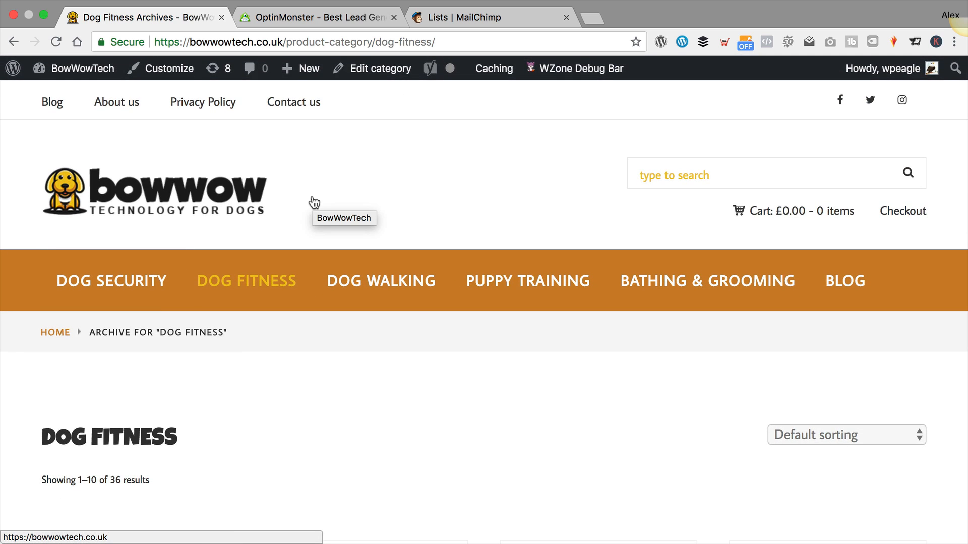
click(343, 17)
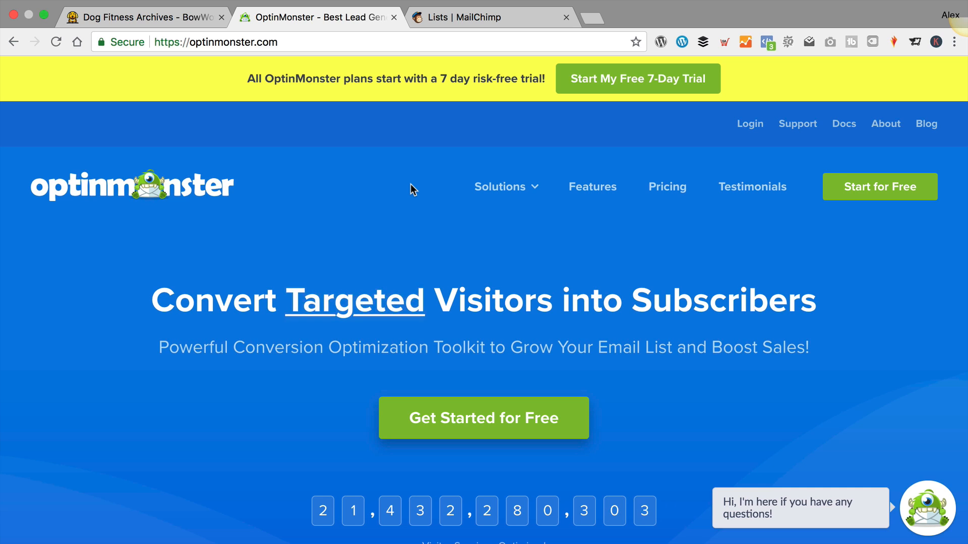
Open OptinMonster Pricing and scroll through the Growth, Pro, Plus and Basic plan cards
click(647, 187)
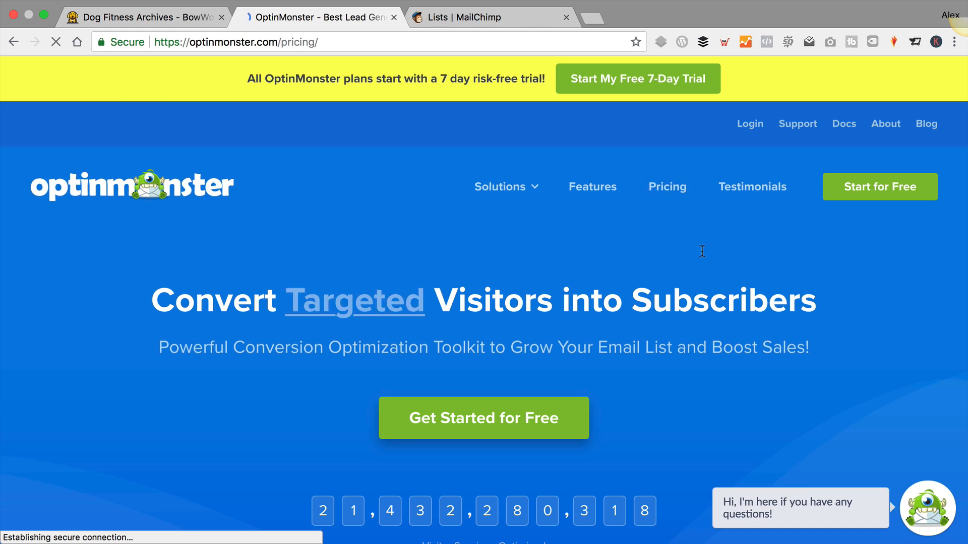
scroll(534, 194, down, 3)
scroll(495, 188, down, 3)
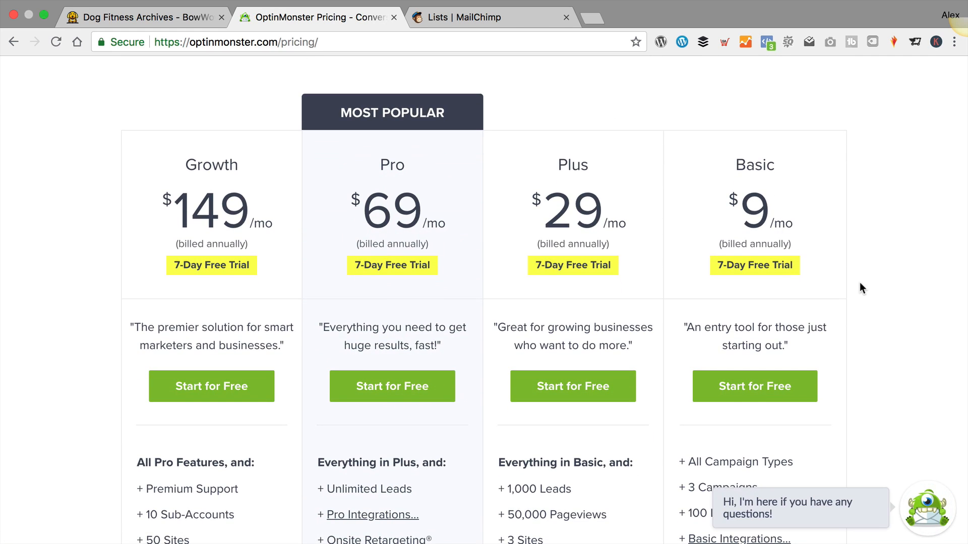
scroll(860, 286, down, 3)
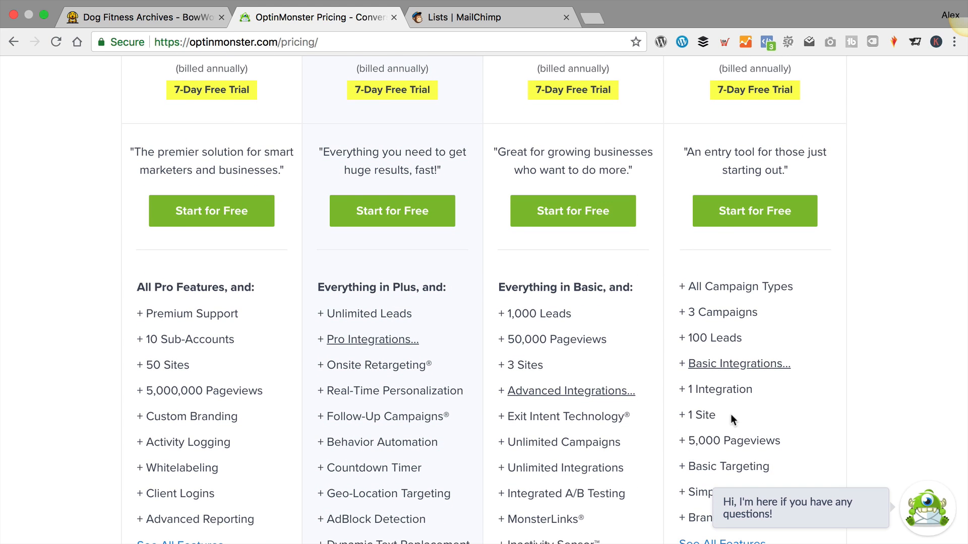
scroll(731, 414, down, 2)
mouse_move(751, 284)
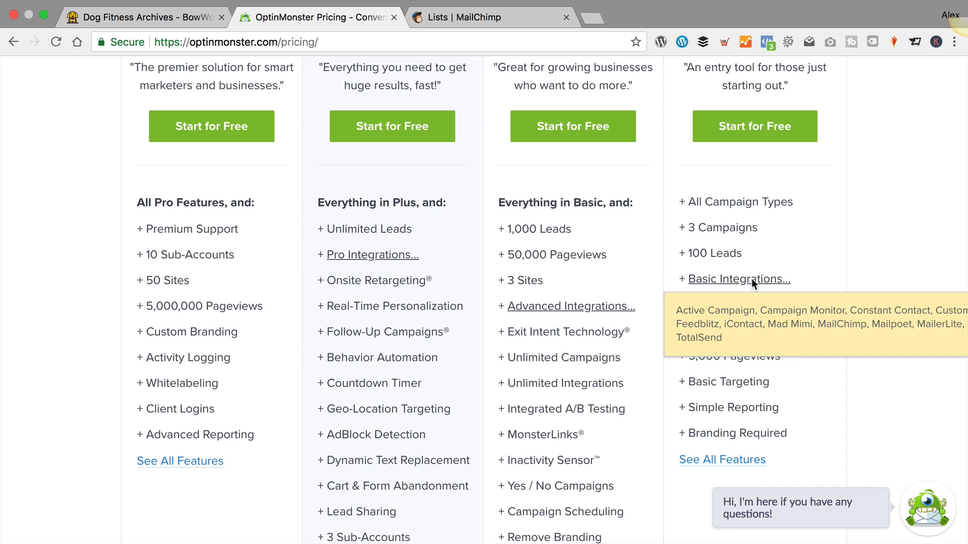
scroll(701, 388, down, 3)
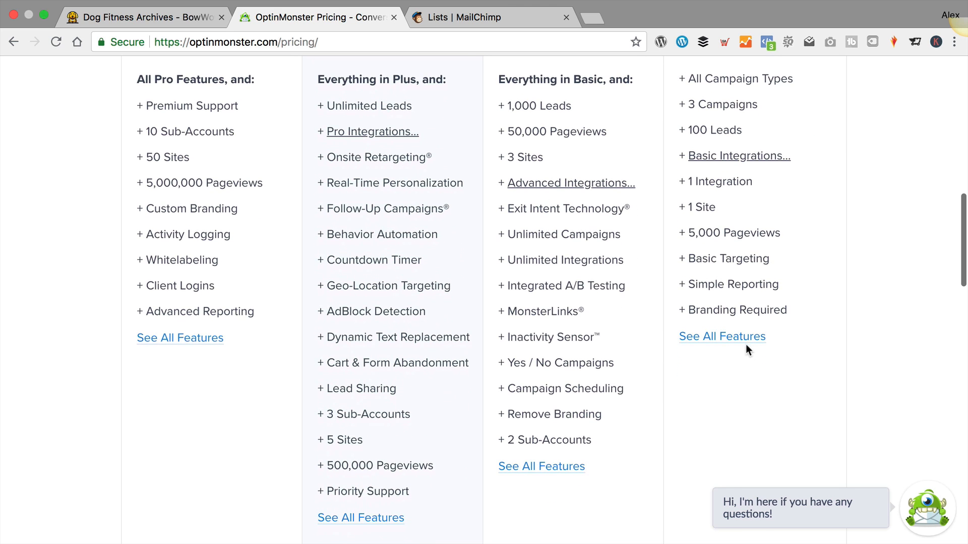
scroll(740, 348, up, 7)
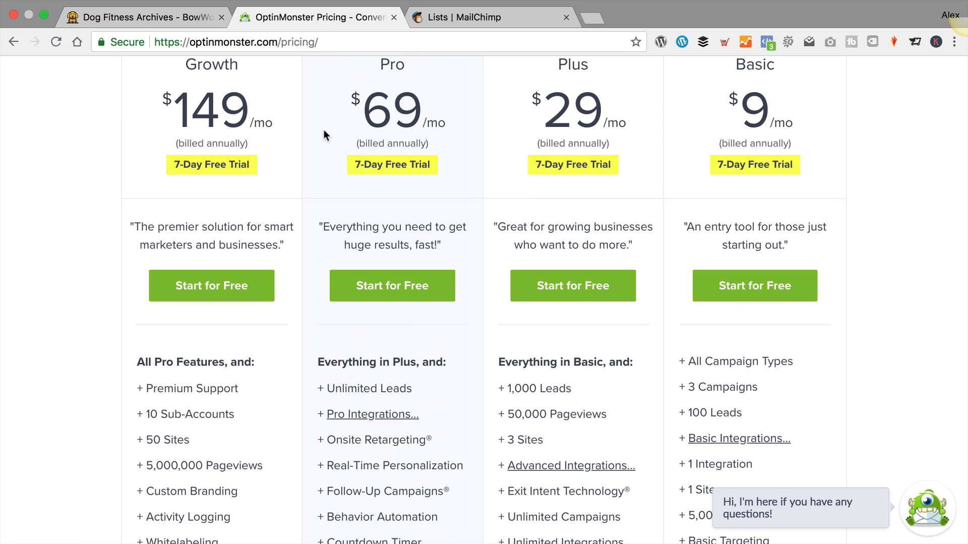
scroll(302, 158, up, 1)
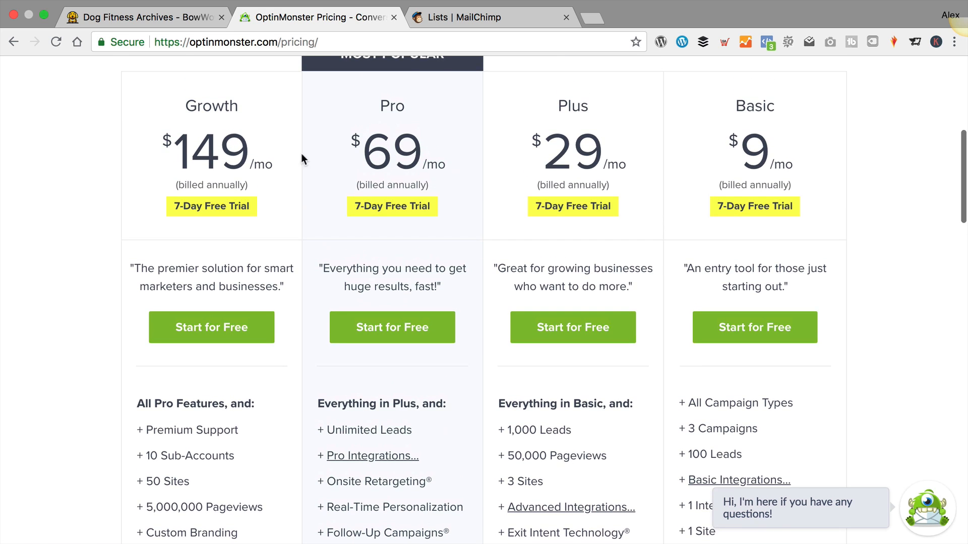
Highlight the Basic plan's 7-Day Free Trial note, then log in to the OptinMonster account
drag(717, 216, 816, 227)
click(890, 277)
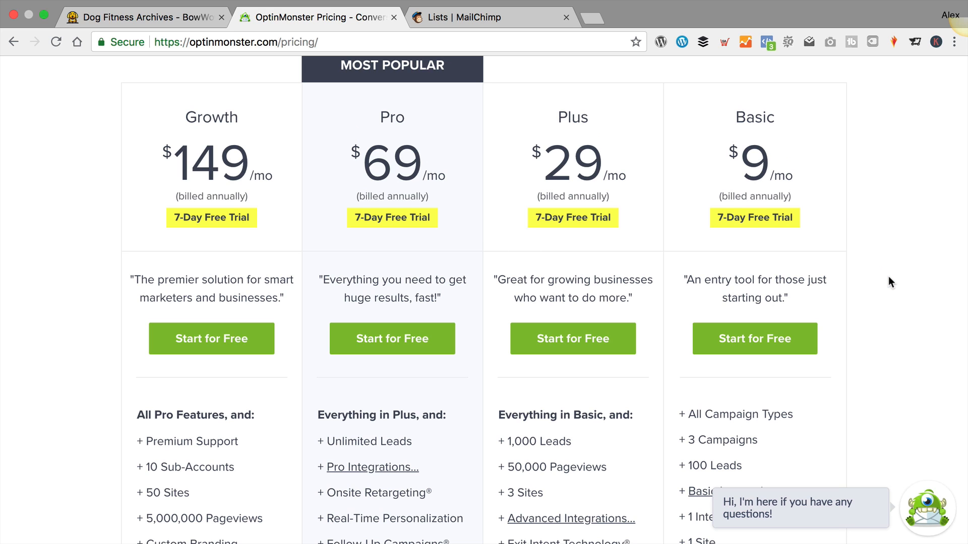
scroll(805, 276, up, 5)
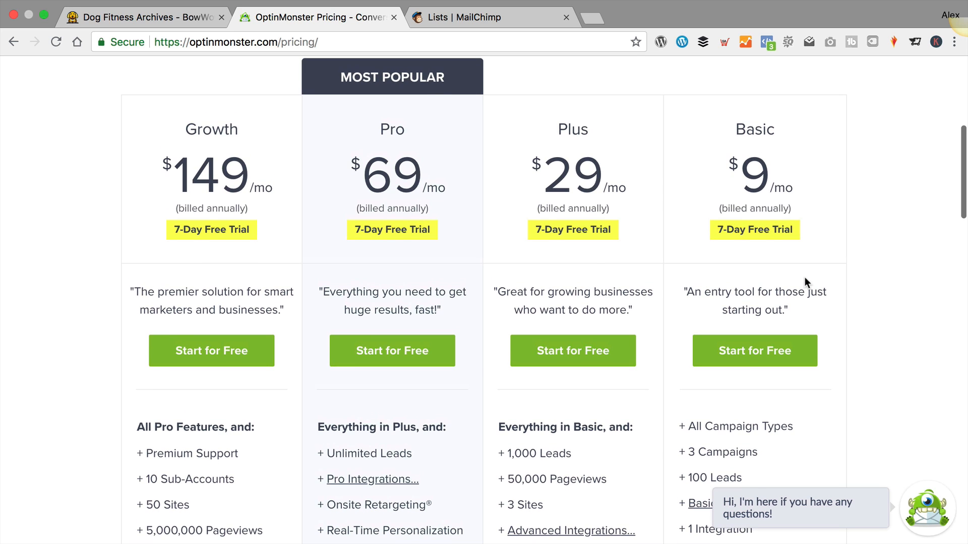
scroll(823, 269, up, 3)
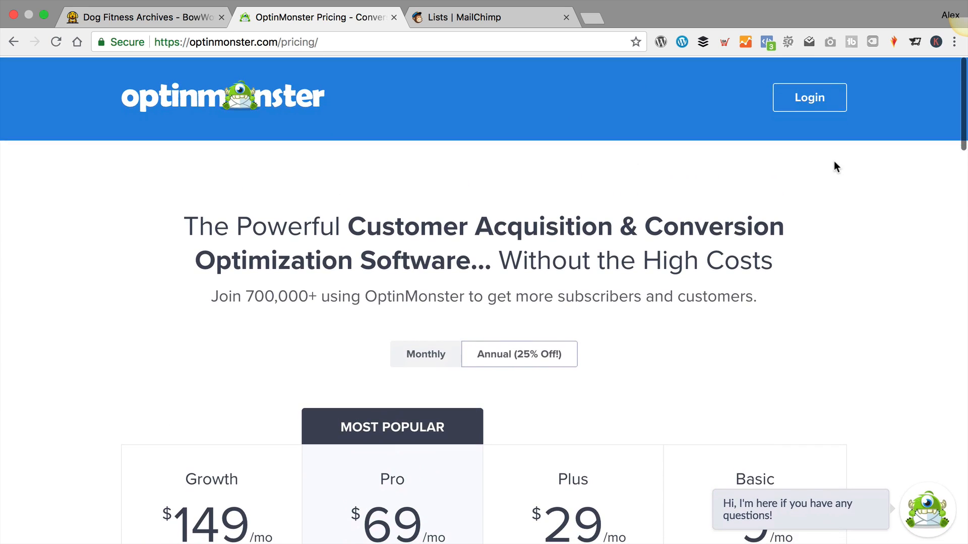
click(807, 99)
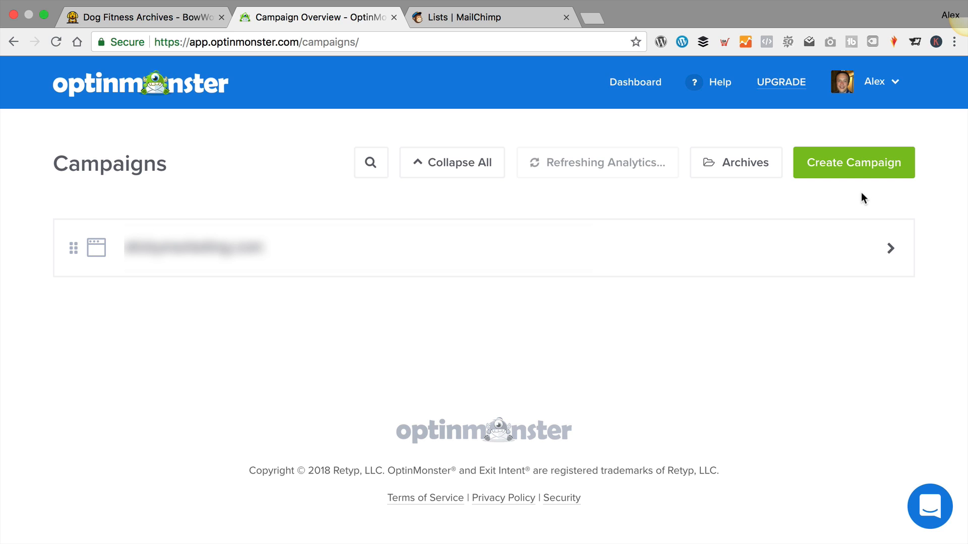
Start a new campaign and choose Fullscreen as the campaign type
click(863, 164)
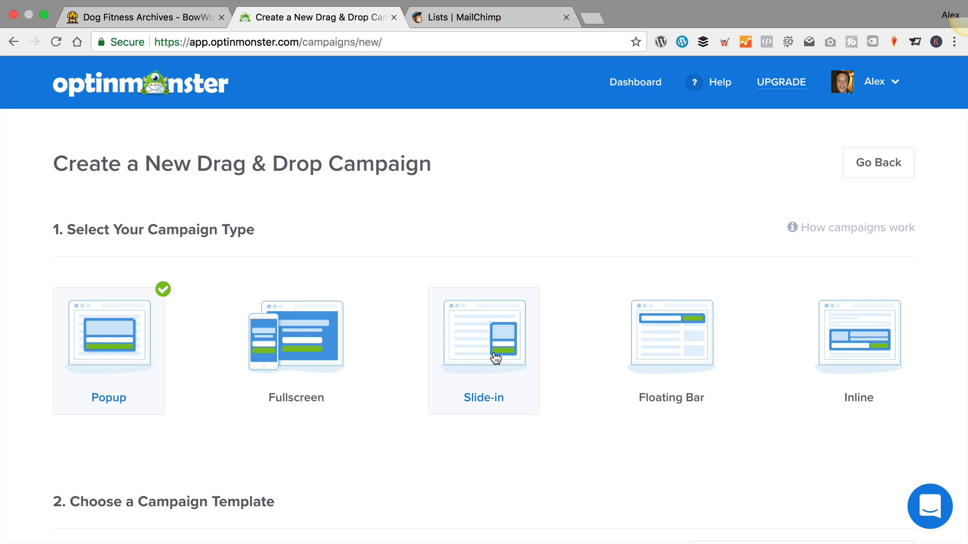
scroll(726, 357, down, 1)
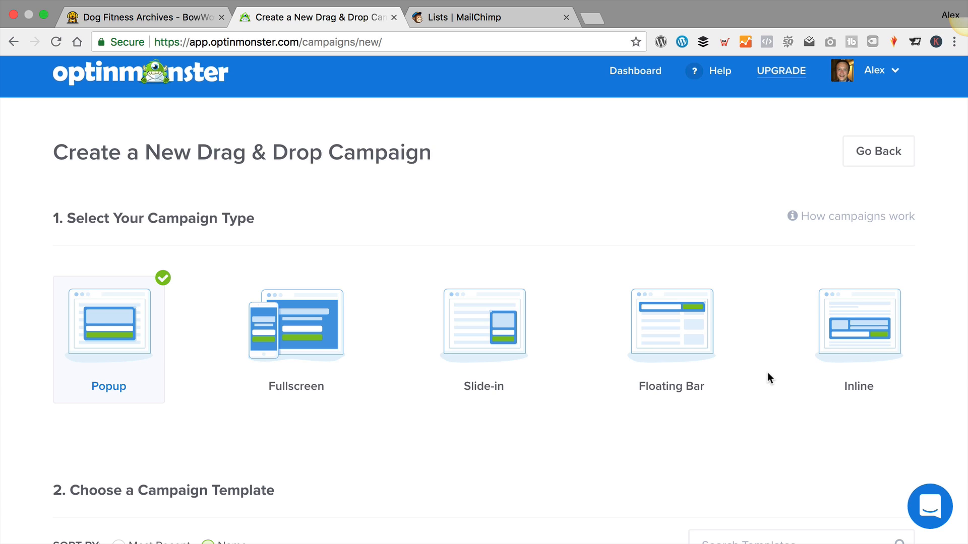
click(278, 342)
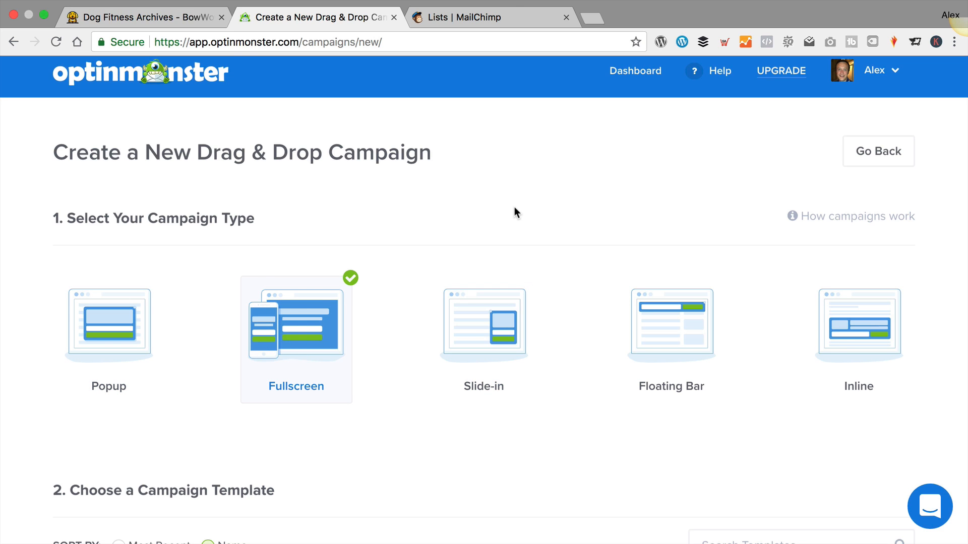
Scroll through the Fullscreen templates such as Black Friday, Canvas, Entrance and Gourmet
scroll(514, 212, down, 10)
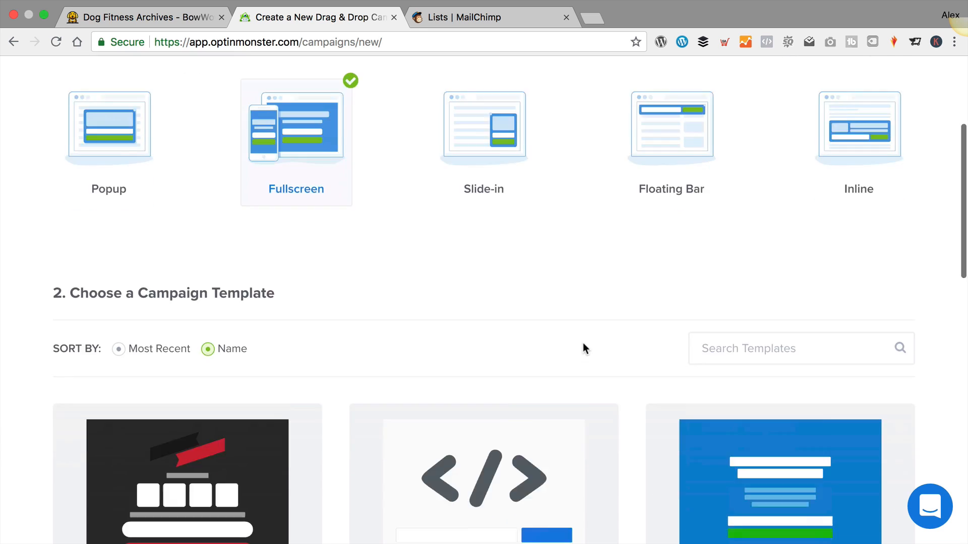
scroll(574, 343, up, 3)
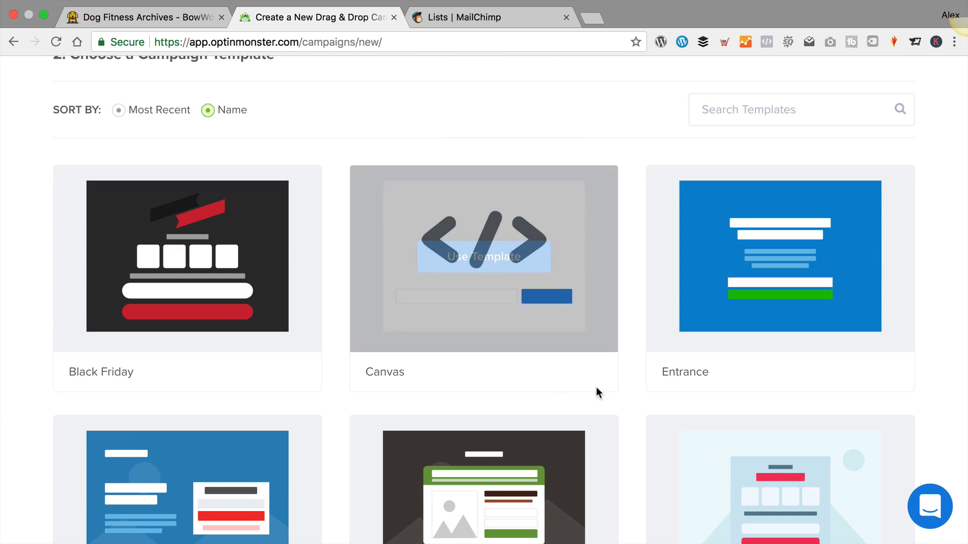
scroll(622, 341, down, 3)
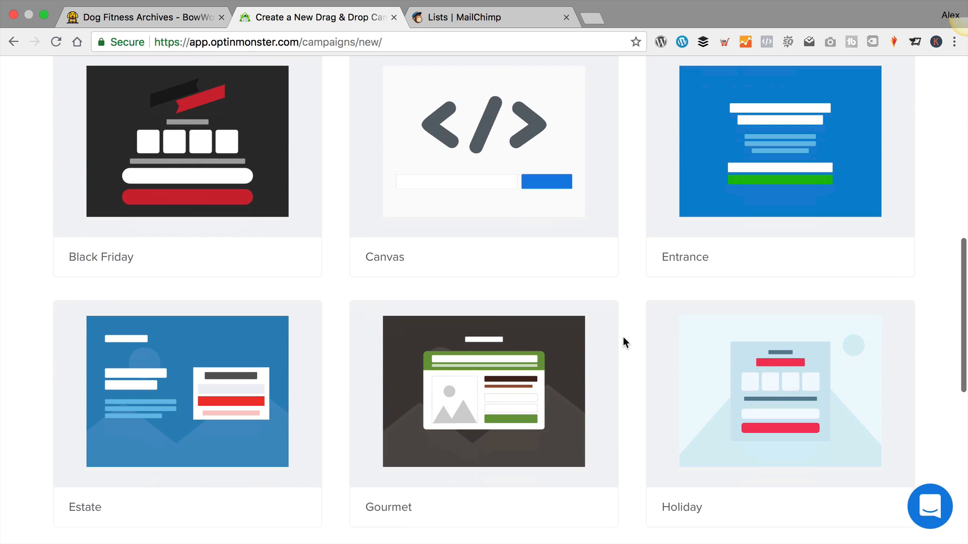
scroll(623, 338, down, 5)
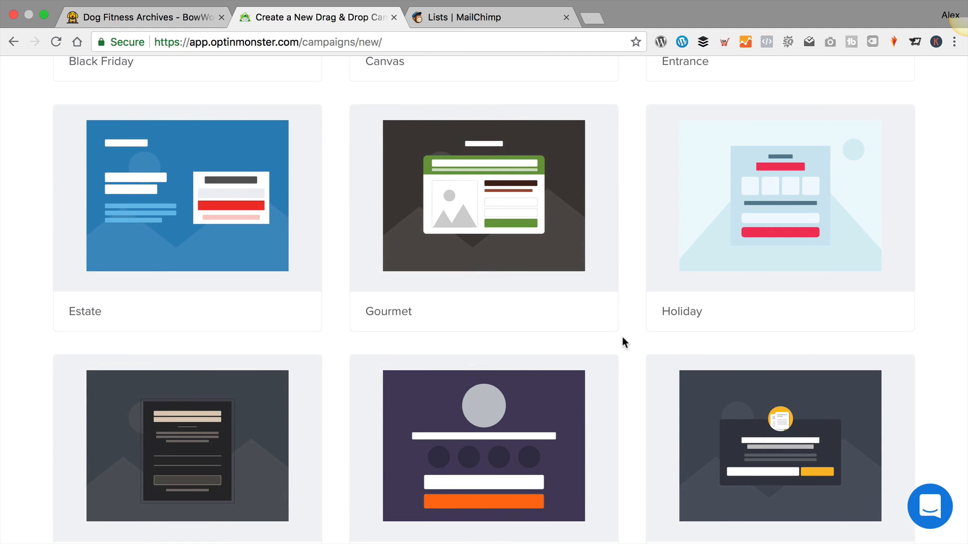
scroll(621, 337, down, 5)
scroll(622, 337, up, 8)
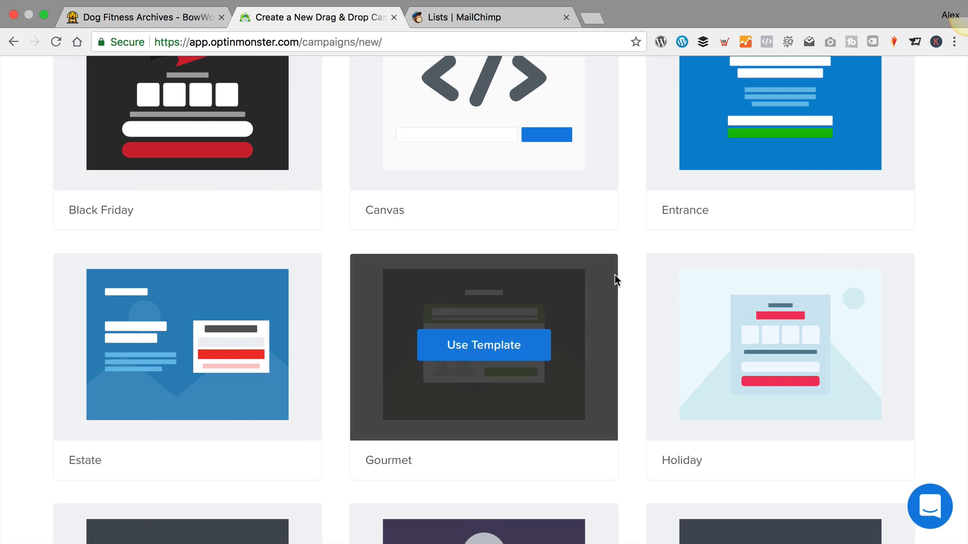
scroll(622, 270, down, 6)
scroll(554, 237, down, 1)
scroll(499, 261, up, 9)
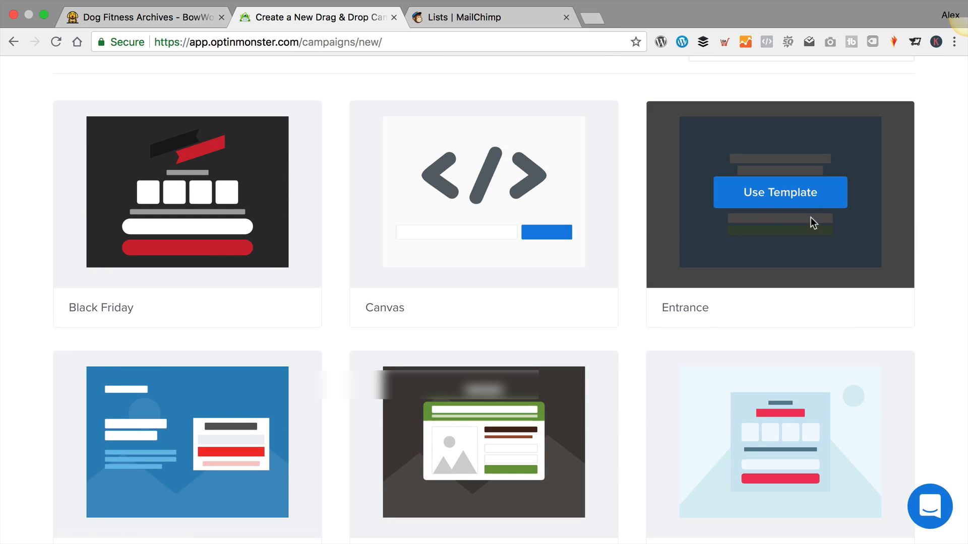
Pick the Entrance template, remove the preselected site, and name the campaign 'Newsletter sign-up'
click(812, 197)
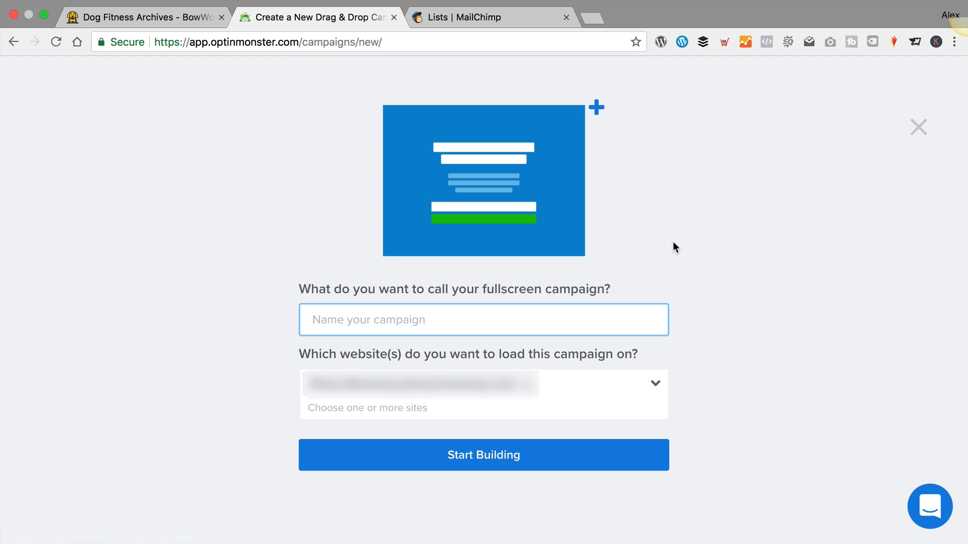
text(N)
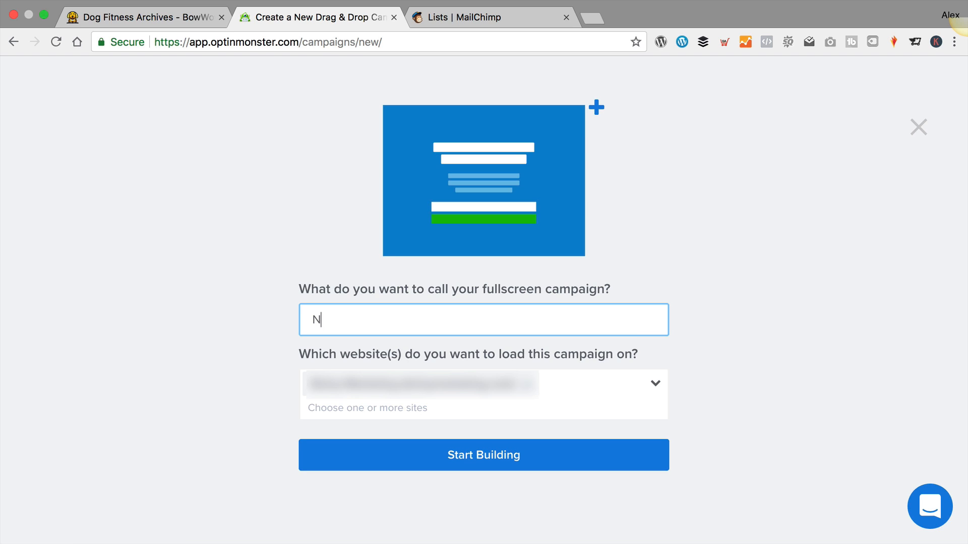
text(ewsletter sign-up)
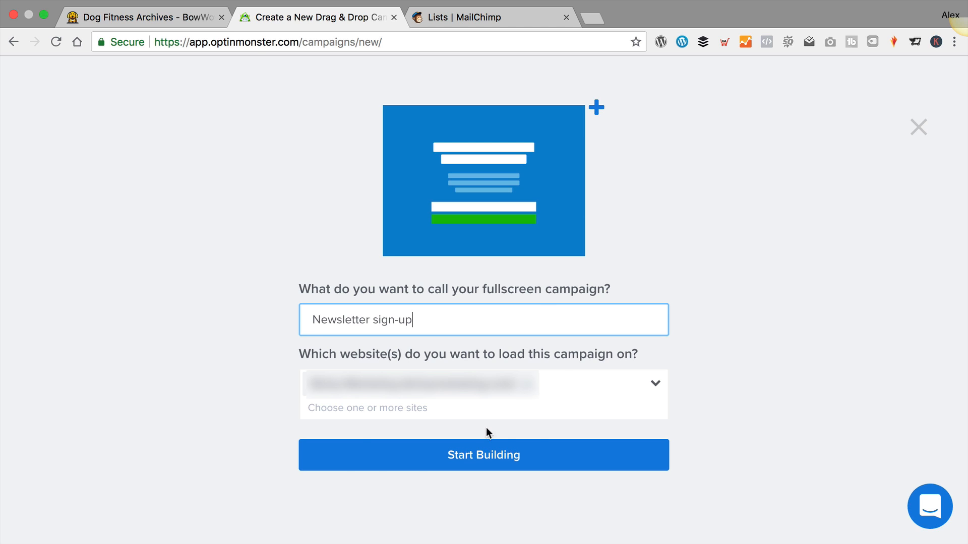
click(567, 404)
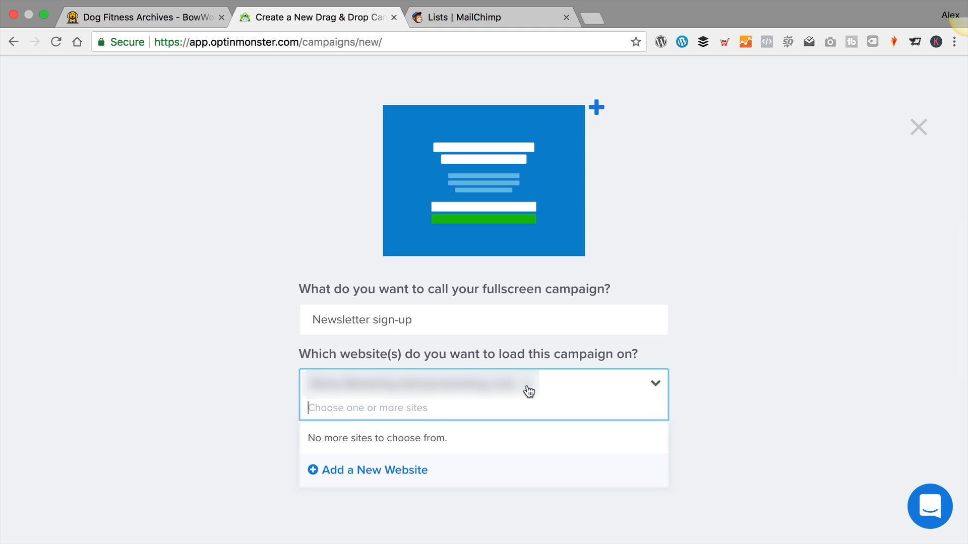
click(526, 387)
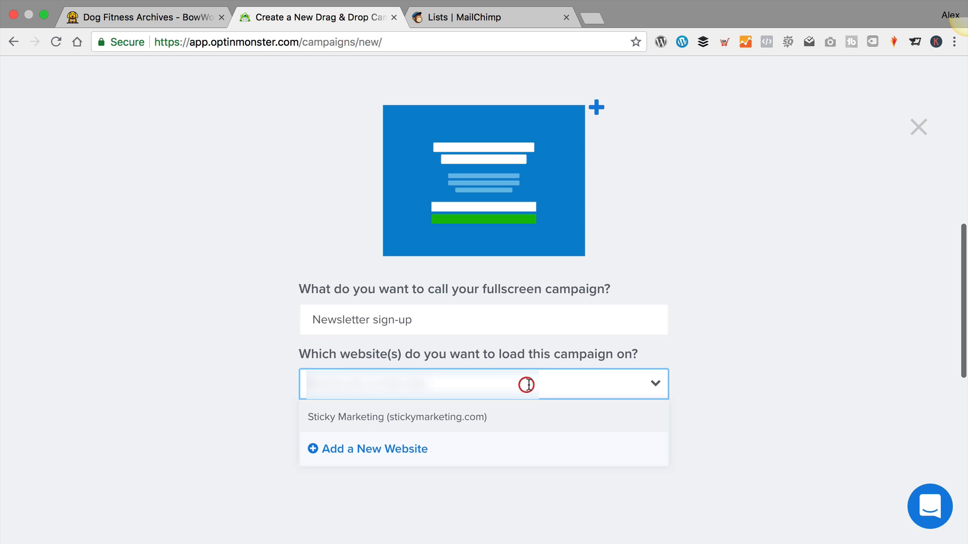
click(774, 349)
triple_click(446, 323)
key(BackSpace)
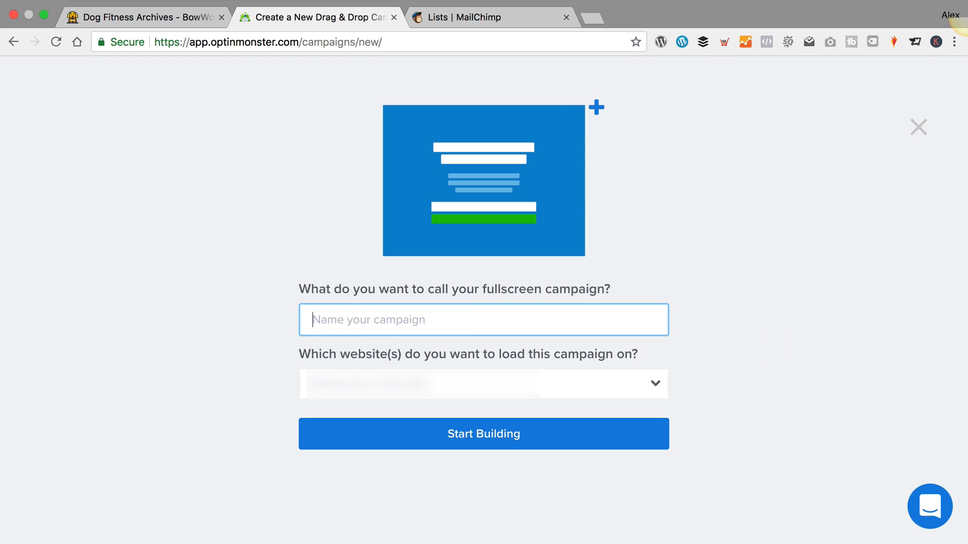
click(718, 286)
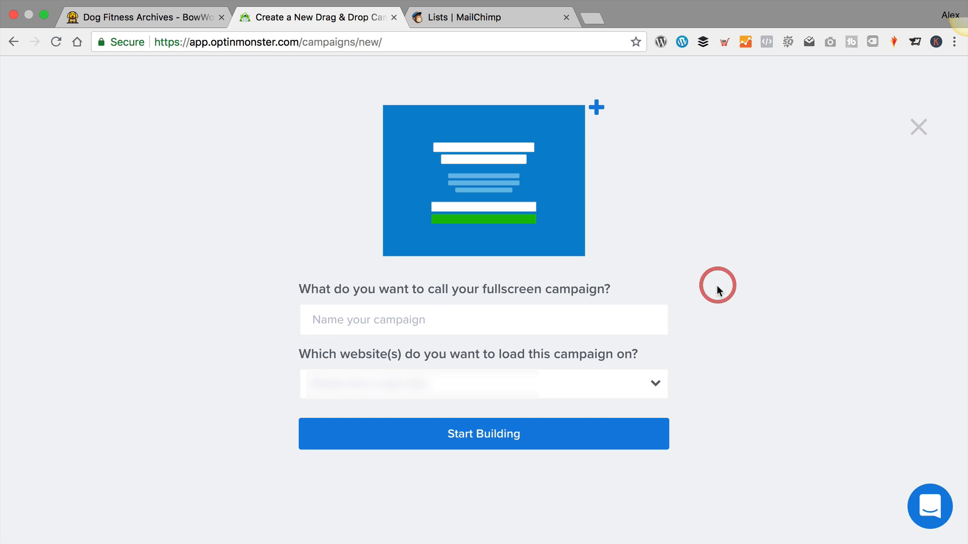
click(415, 320)
text(News)
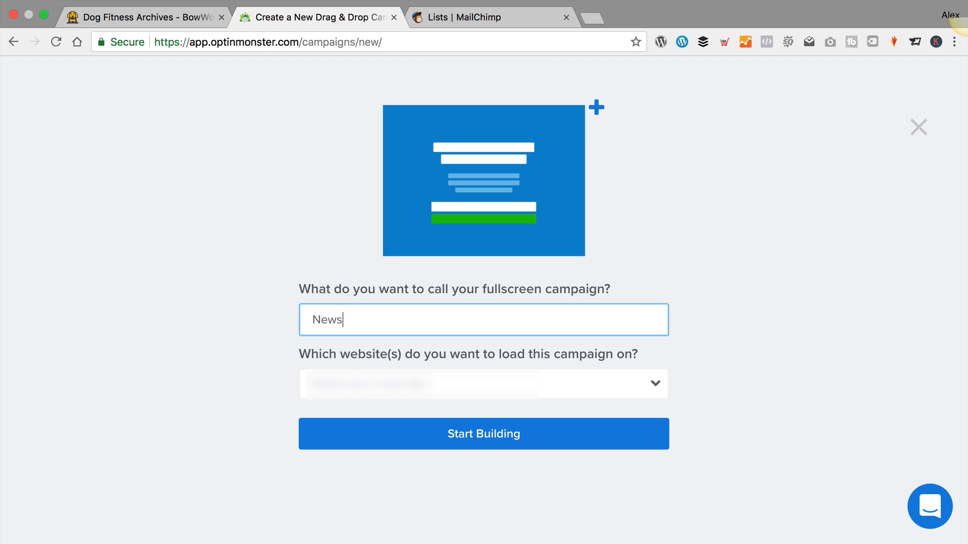
text(letter sign-up)
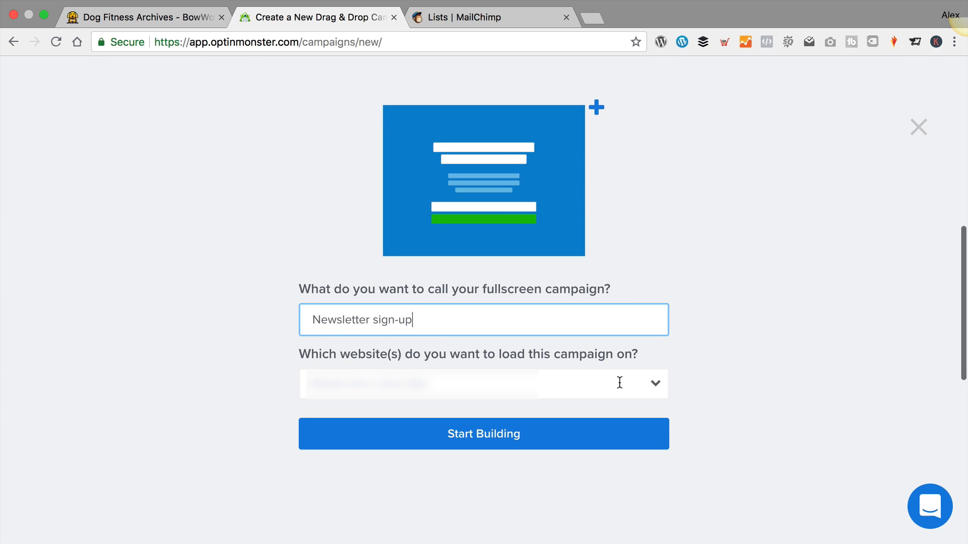
Add a new website with Site Name BowWowTech and Site Domain bowwowtech.co.uk
click(660, 383)
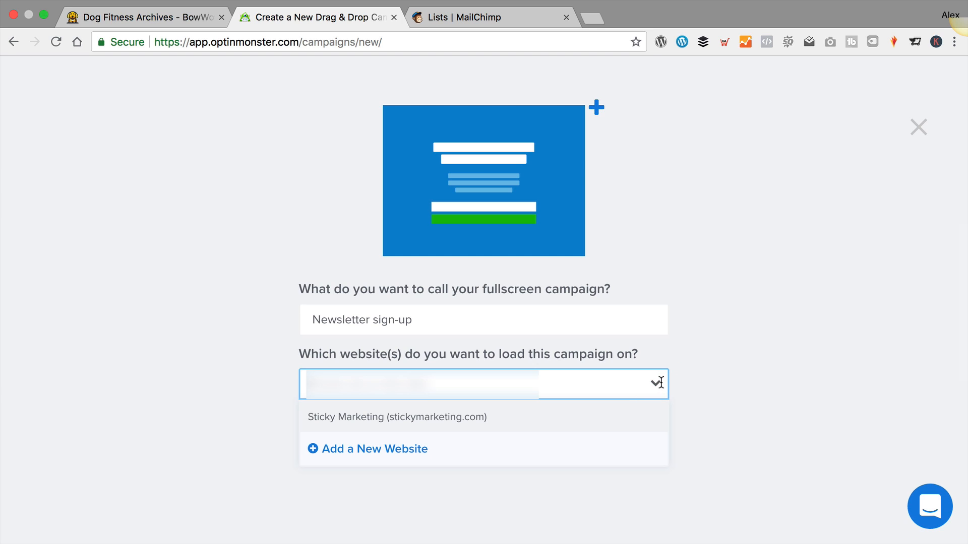
click(361, 450)
scroll(405, 436, down, 2)
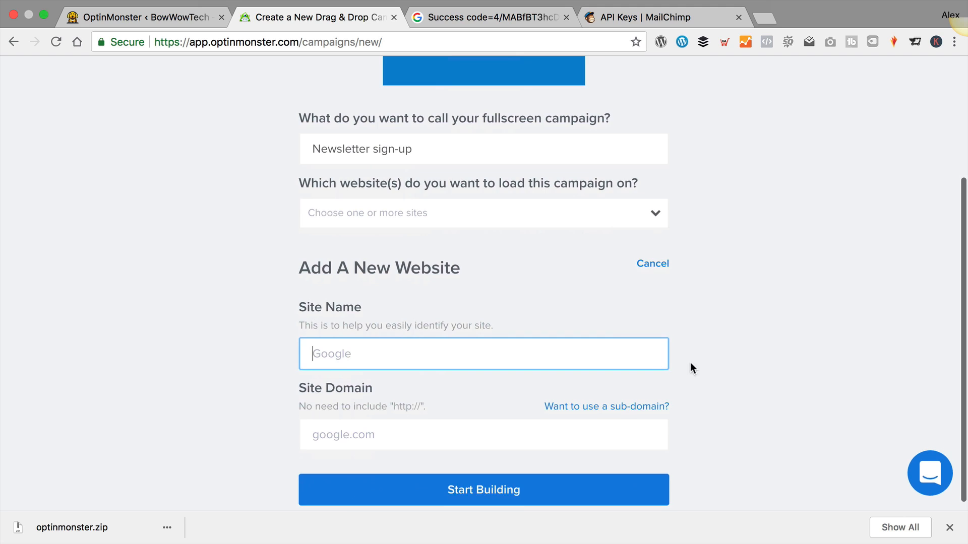
scroll(696, 361, down, 1)
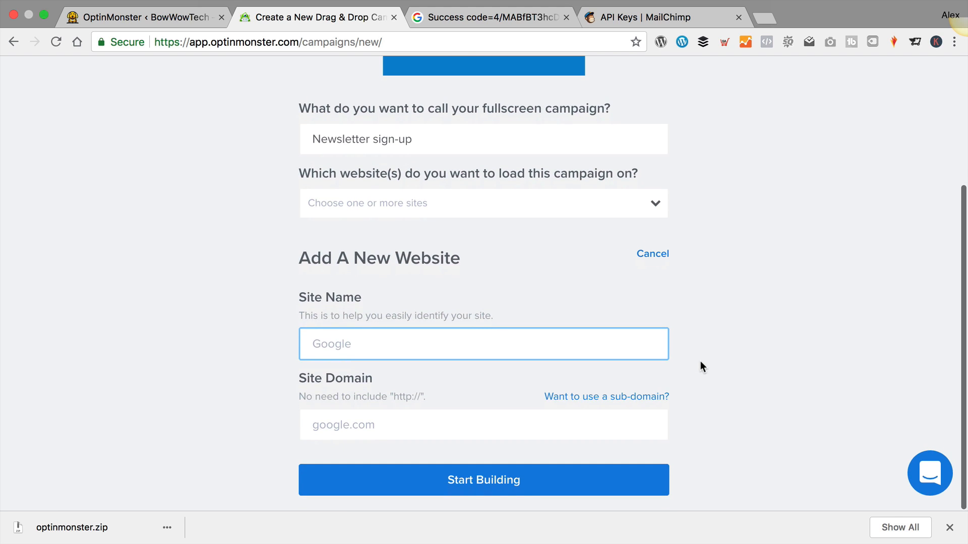
text(BowWowTech)
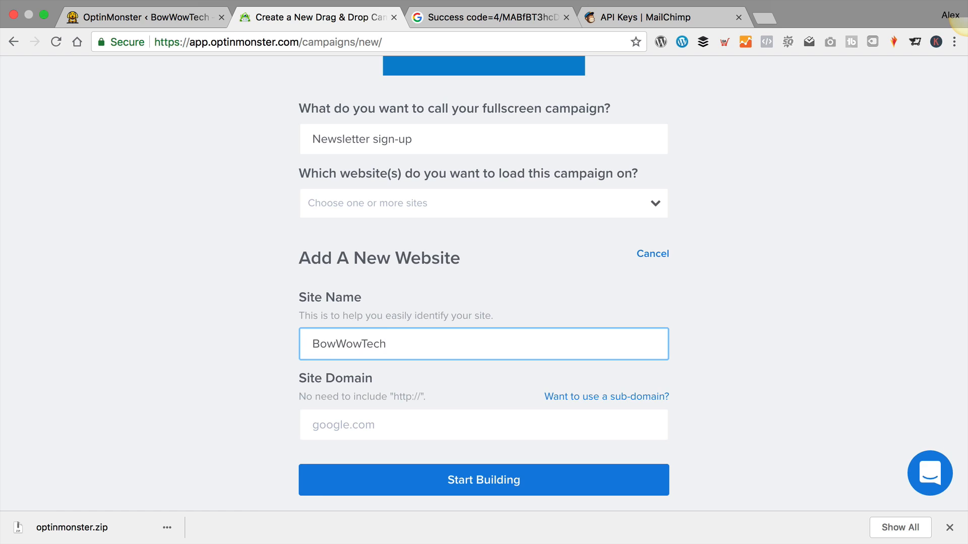
key(Tab)
key(Tab)
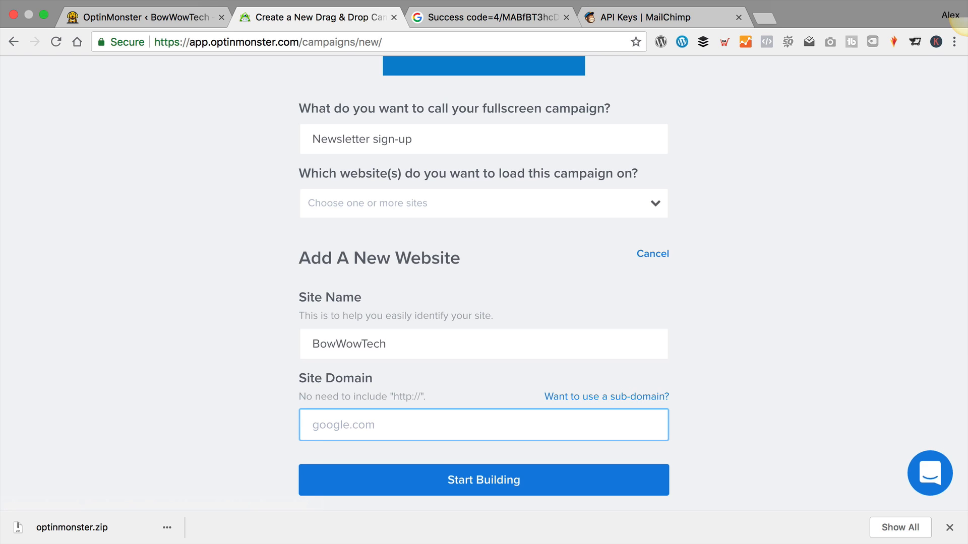
text(bowwowtech.co.uk)
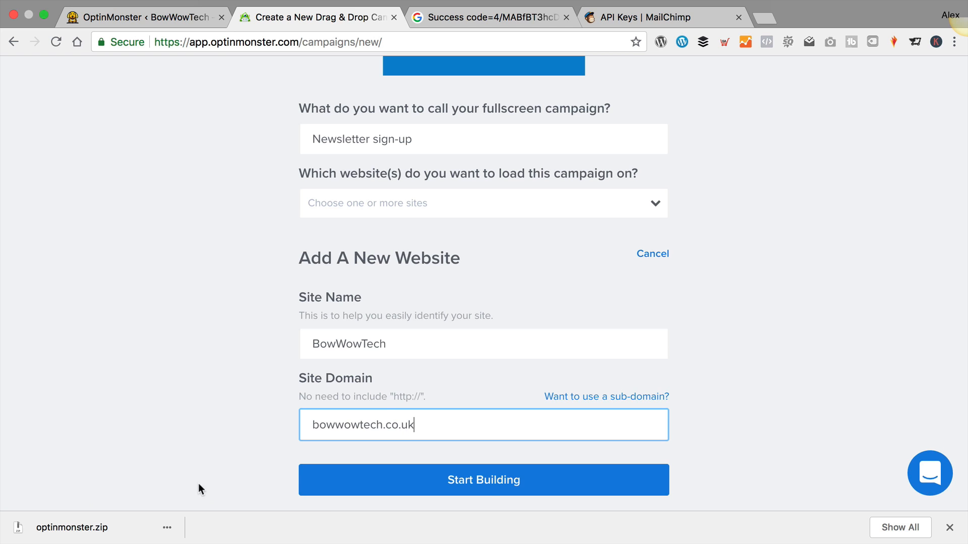
Start building the Newsletter sign-up campaign and view the Entrance template's default optin in the editor
click(512, 482)
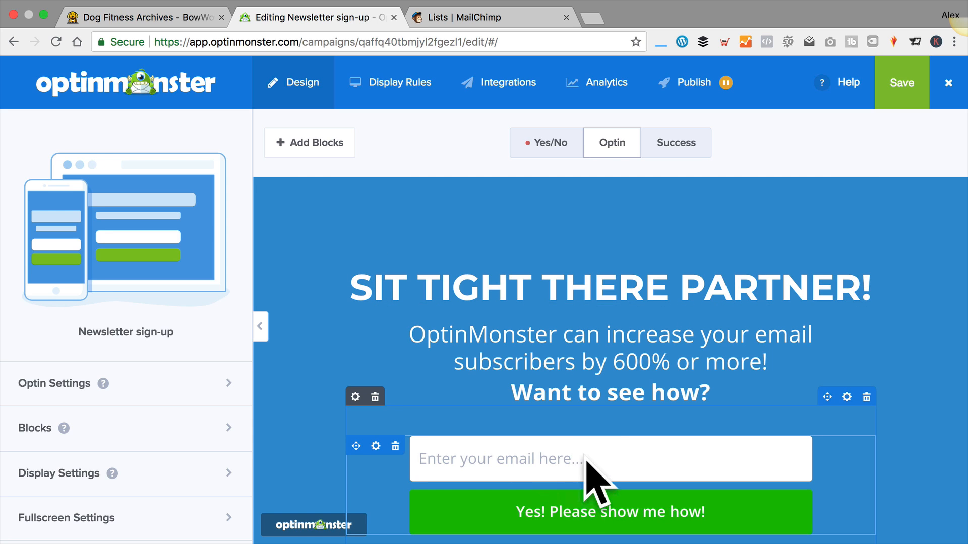
scroll(593, 451, down, 2)
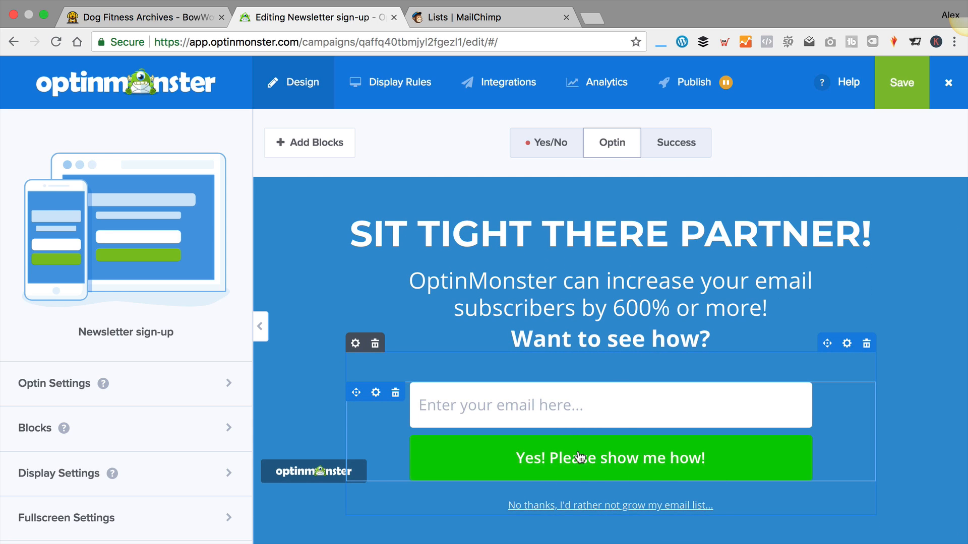
scroll(622, 427, up, 1)
scroll(621, 428, down, 1)
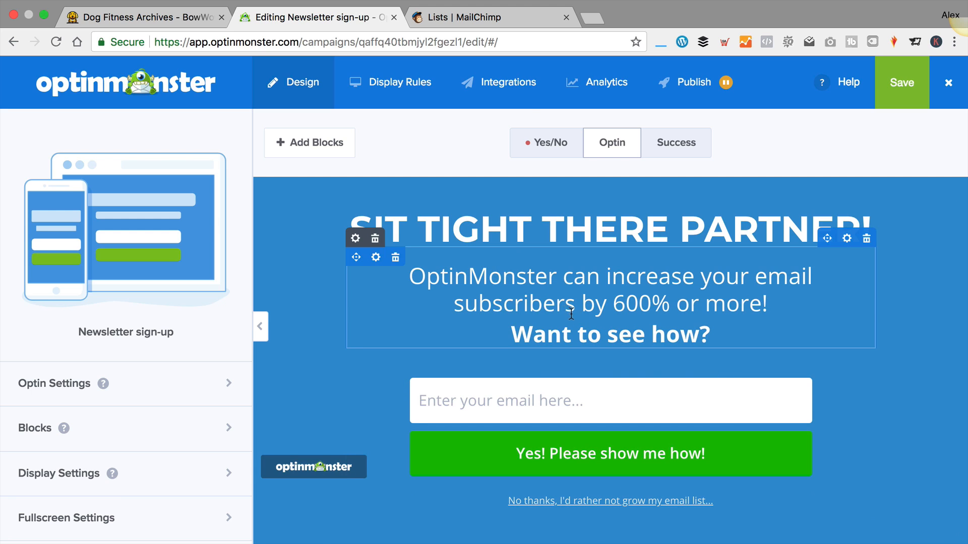
scroll(579, 315, up, 2)
click(538, 145)
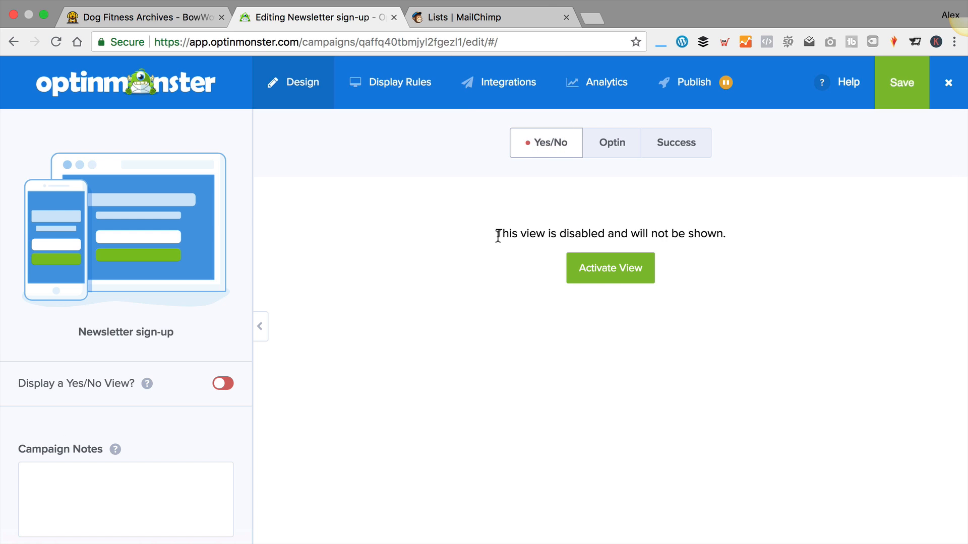
click(624, 277)
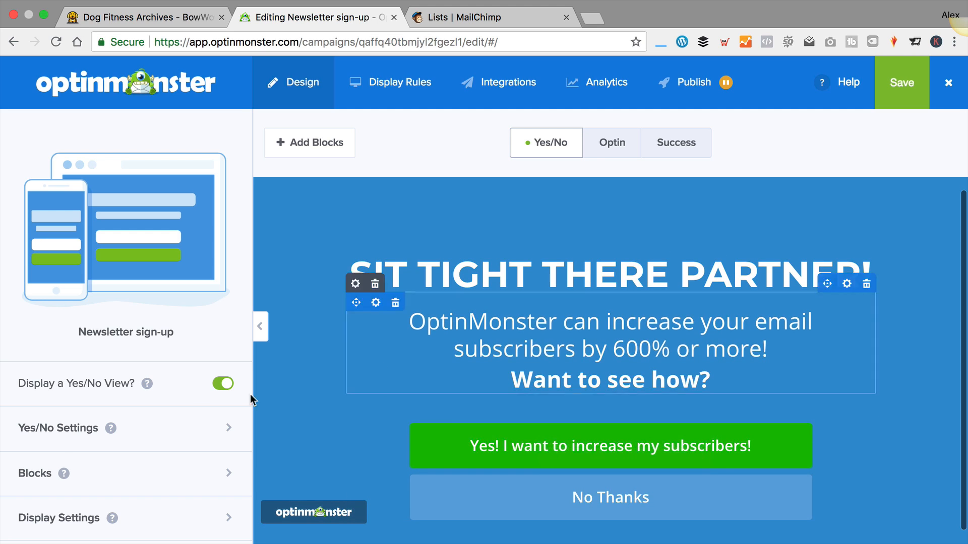
click(221, 384)
Replace the headline 'SIT TIGHT THERE PARTNER!' with 'GET THE LATEST DOG TECH FIRST!' on a Dark background
click(610, 145)
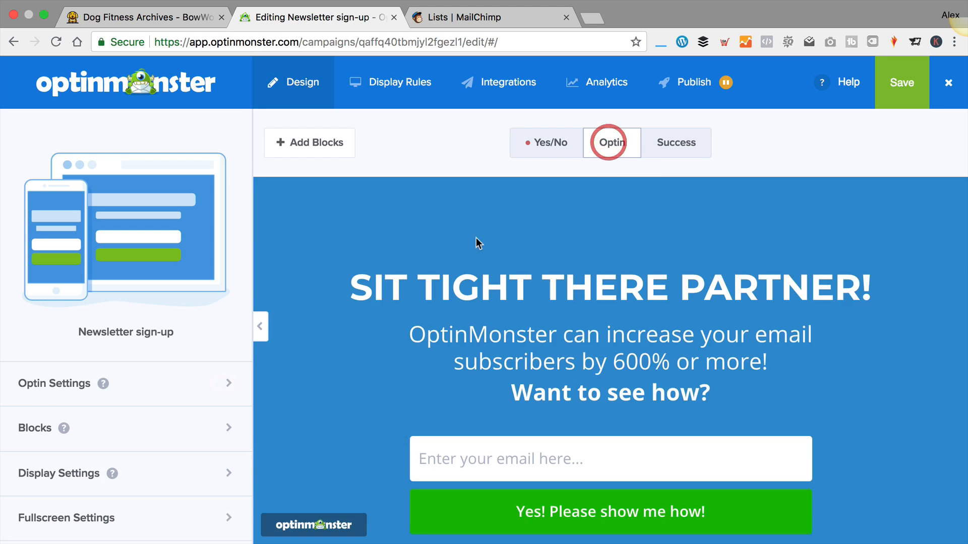
scroll(696, 250, down, 2)
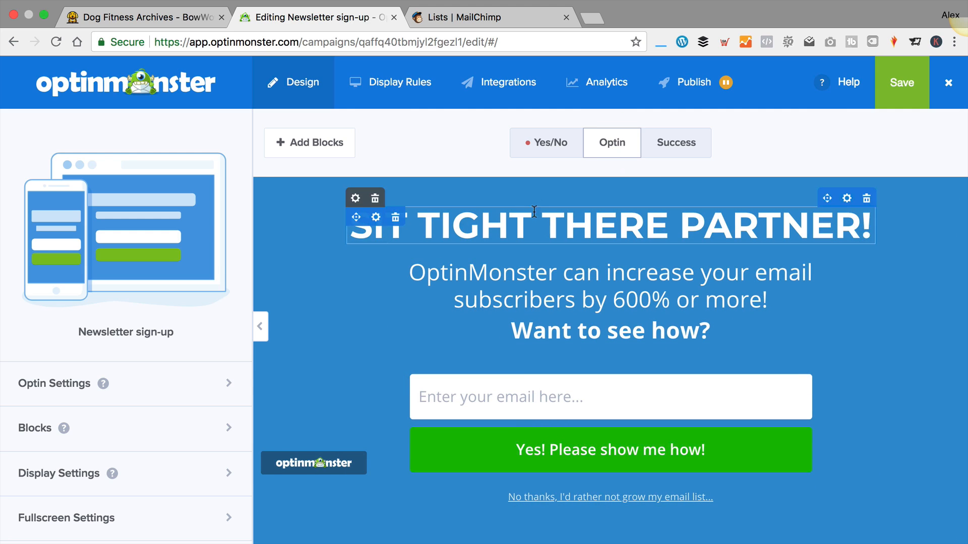
click(595, 226)
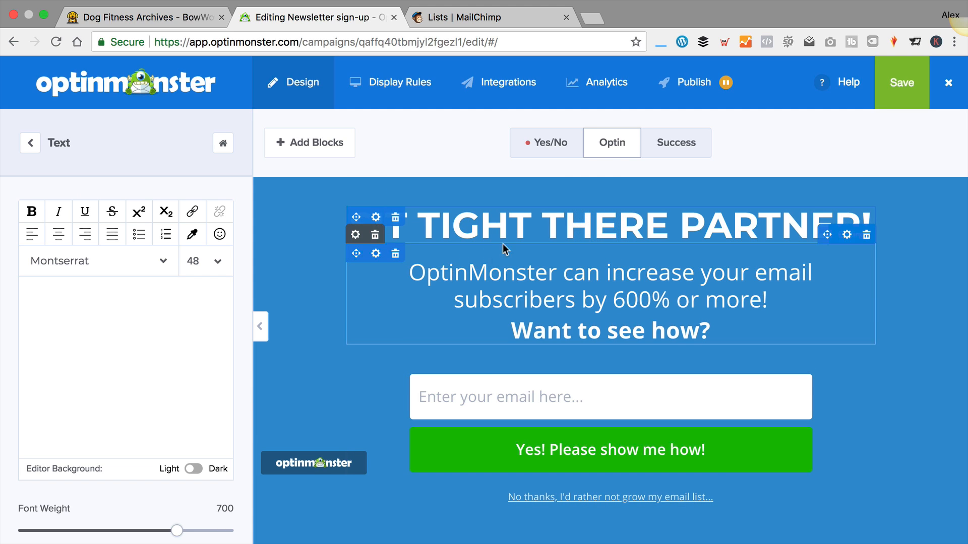
drag(223, 386, 32, 285)
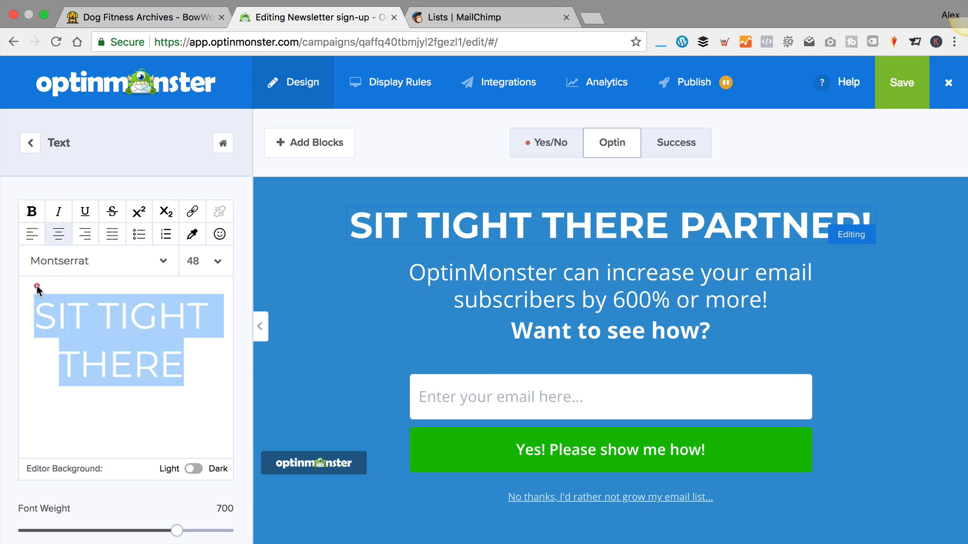
click(153, 405)
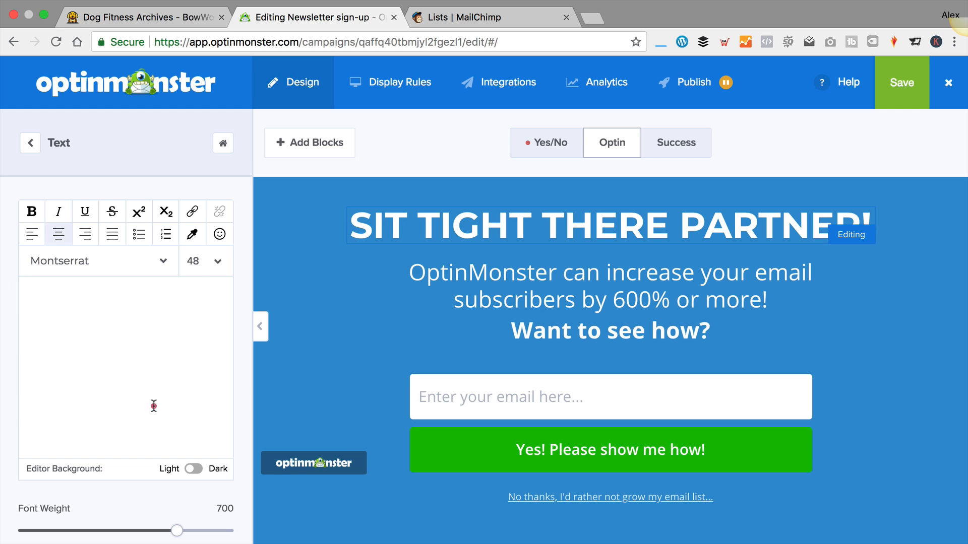
click(192, 469)
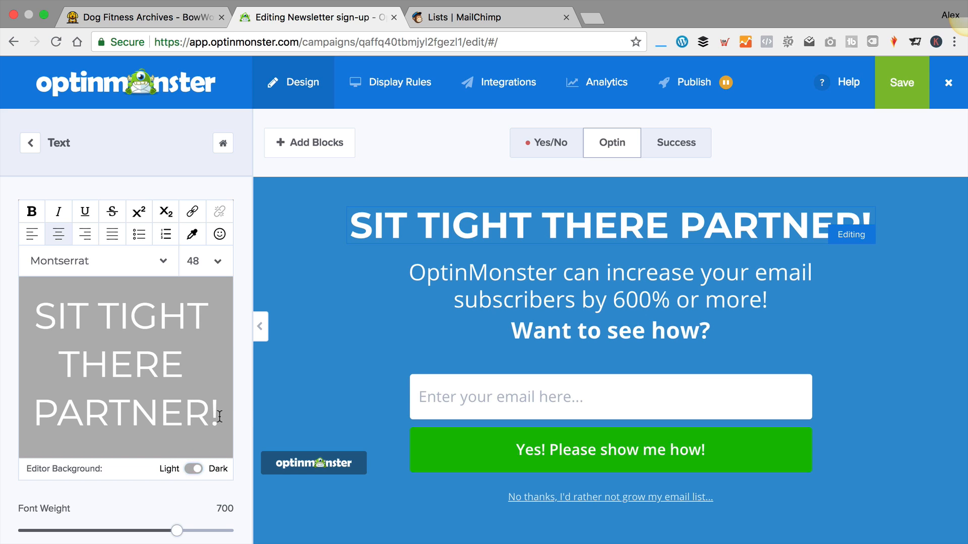
drag(220, 416, 18, 291)
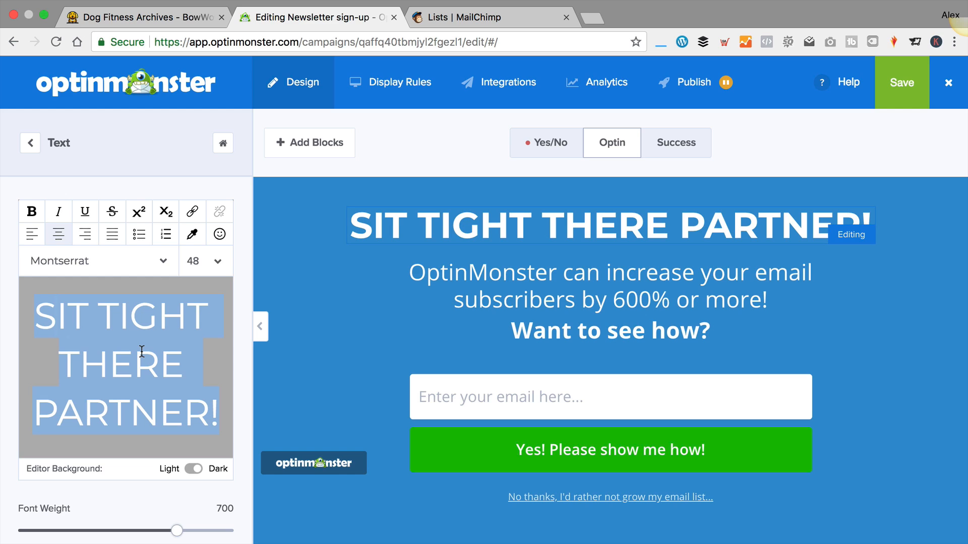
text(GET THE LA)
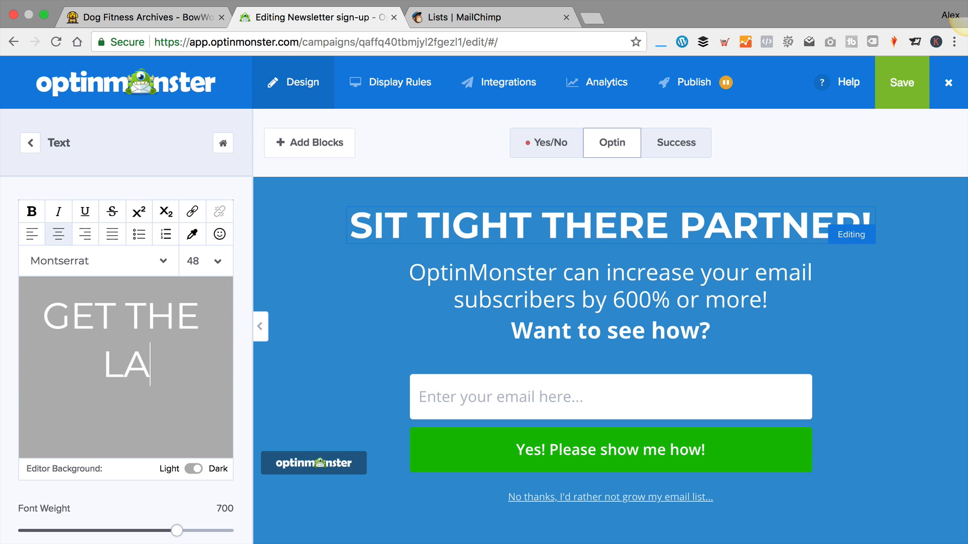
text(TEST DOG TECH ST)
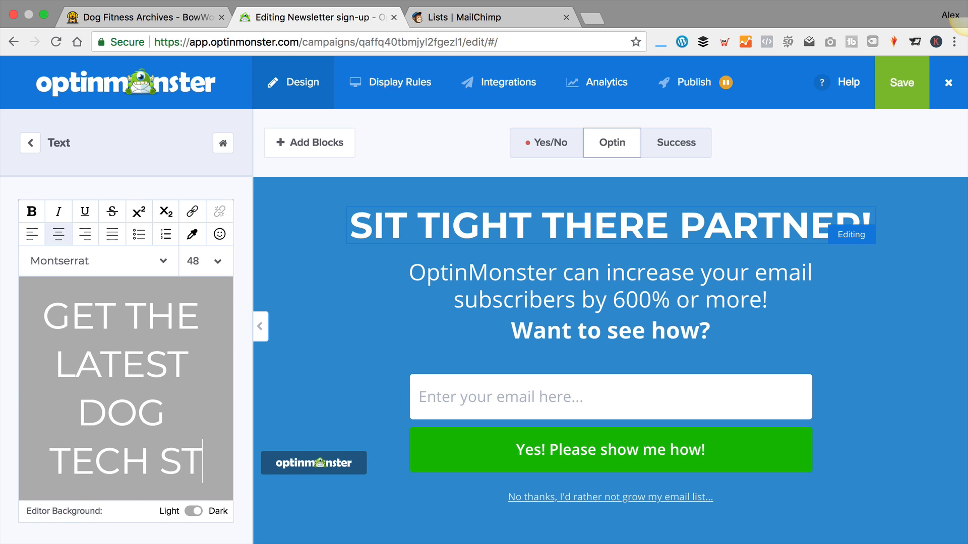
text(RAIGHT T)
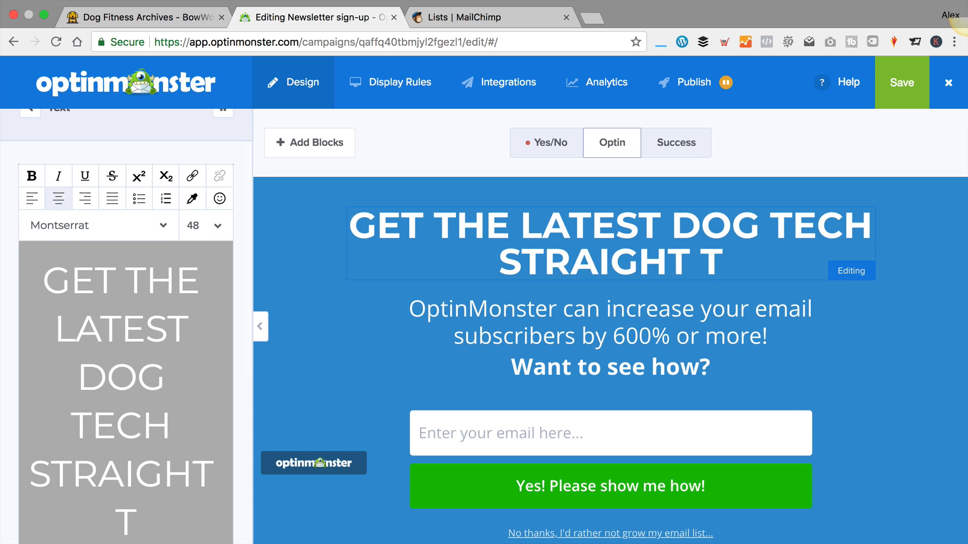
key(BackSpace)
key(BackSpace)
key(BackSpace)
key(BackSpace)
key(BackSpace)
key(BackSpace)
key(BackSpace)
key(BackSpace)
key(BackSpace)
text(F)
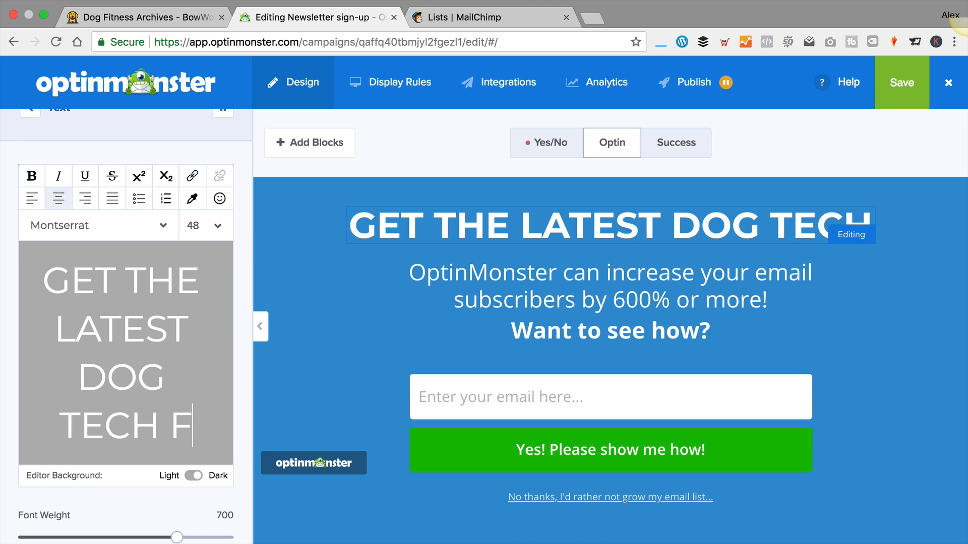
text(IRST!)
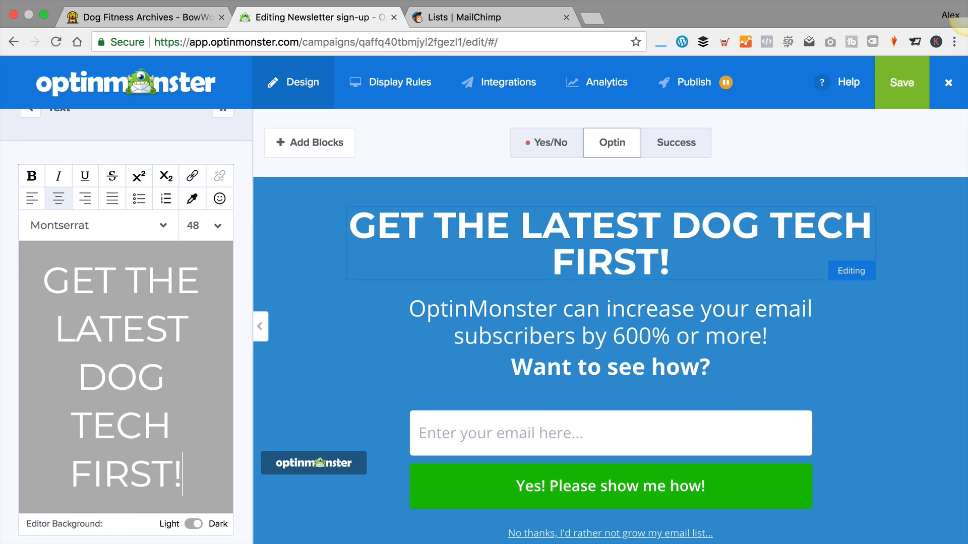
Replace the subheading's first sentence with 'Be the first to get deals and offers on the latest technology for your dog'
click(590, 356)
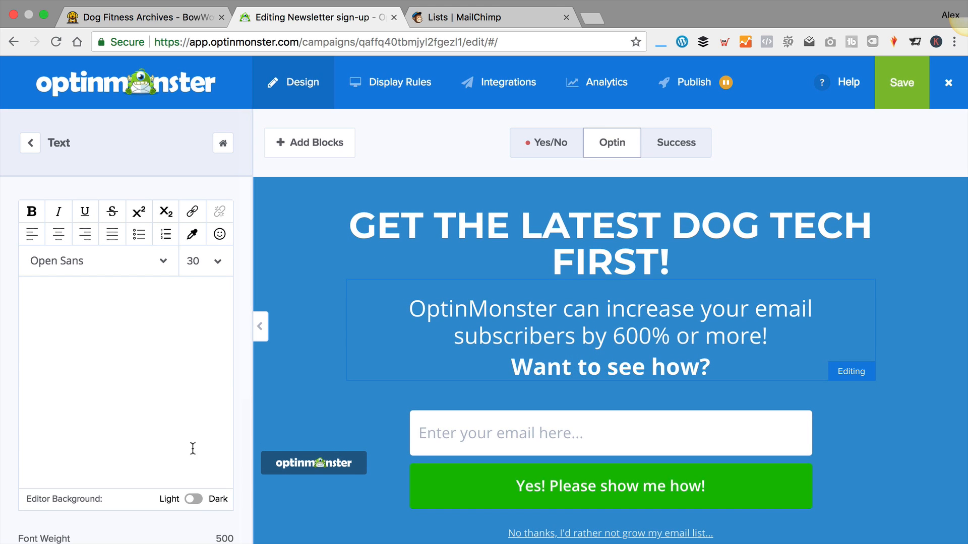
click(193, 499)
click(154, 401)
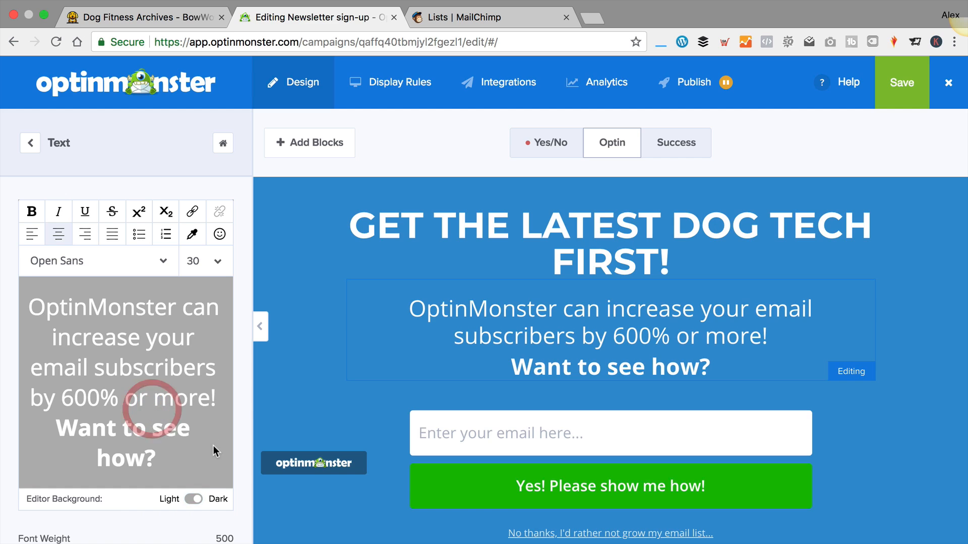
click(214, 396)
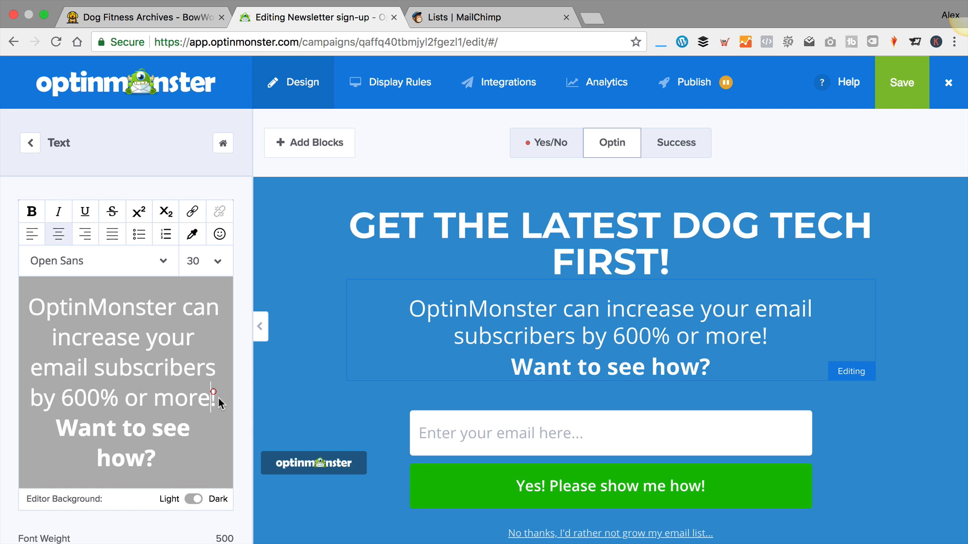
drag(85, 326, 13, 296)
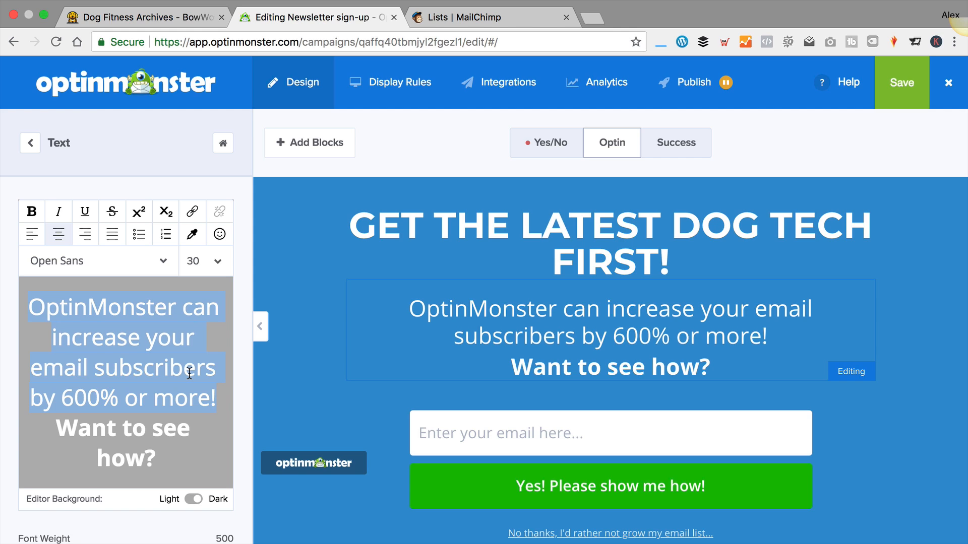
text(Be the first)
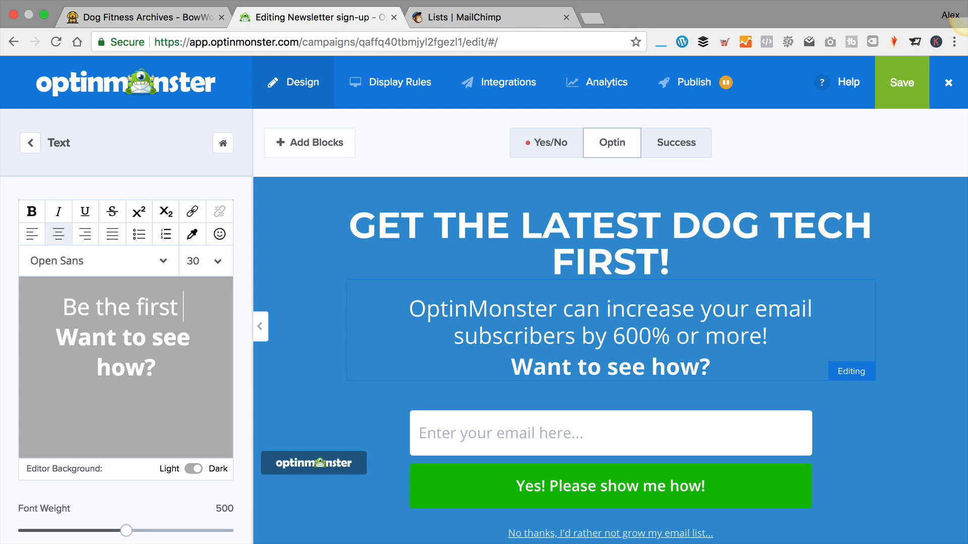
text( to get)
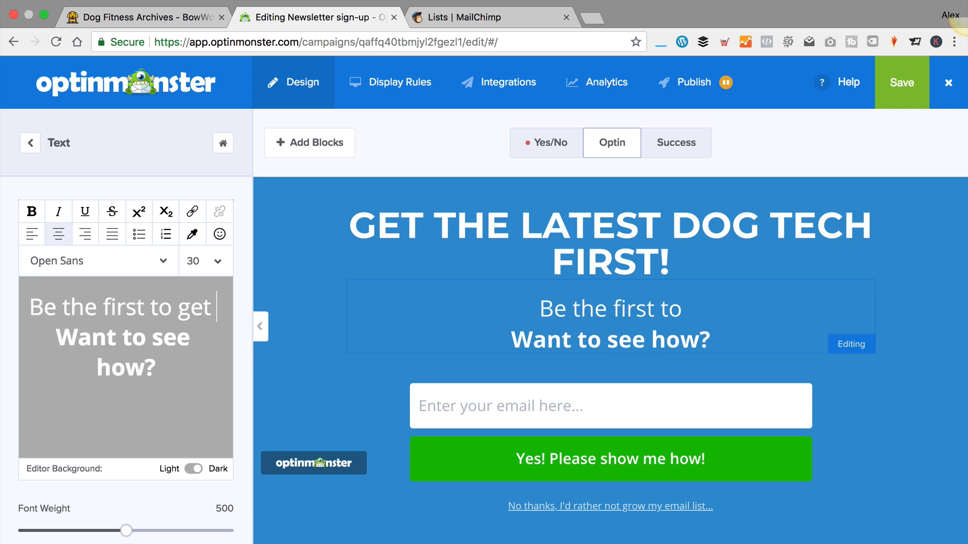
text( deals and offe)
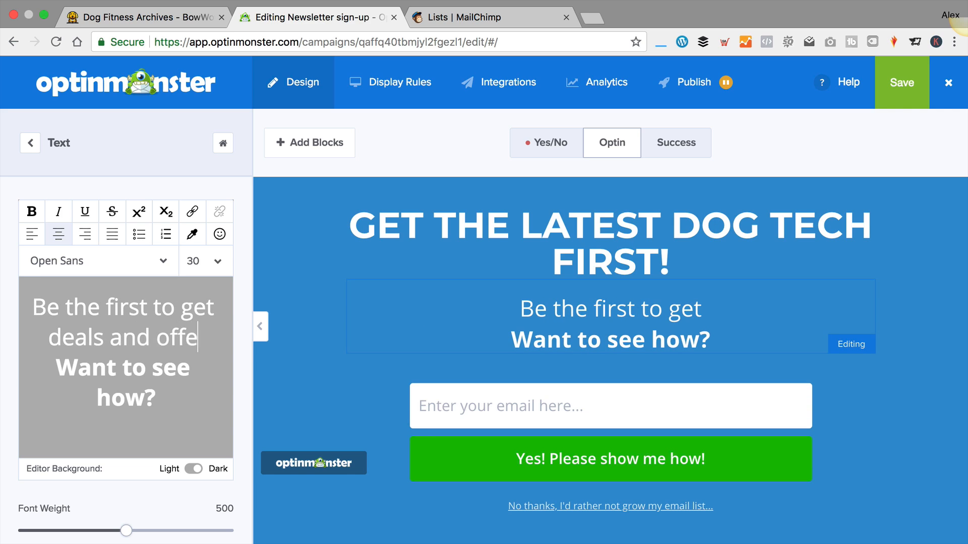
text(rs on the late)
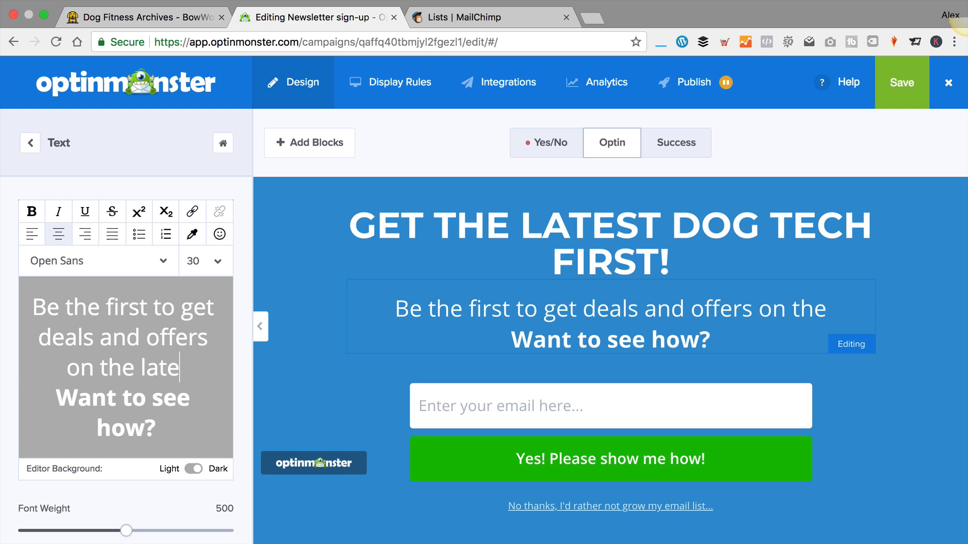
text(st tech)
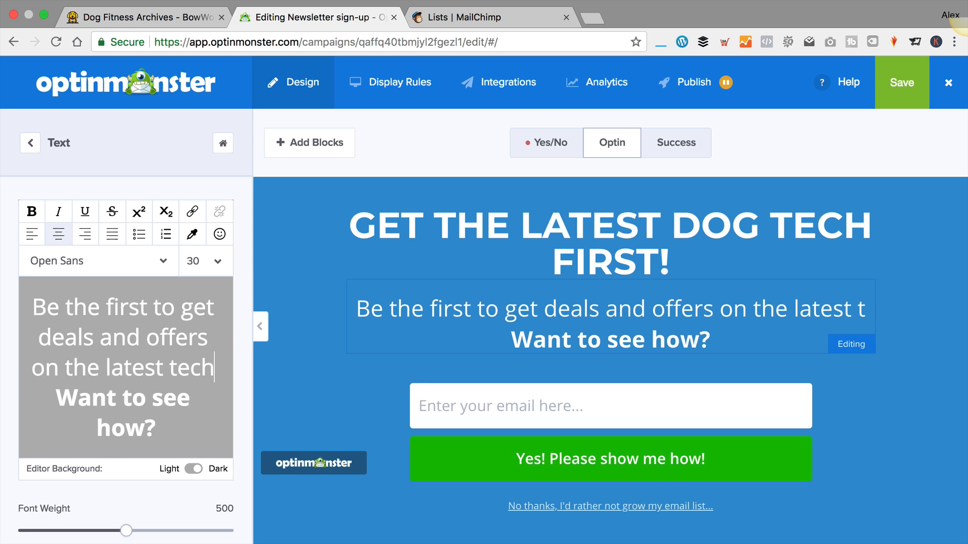
text(nology of)
key(BackSpace)
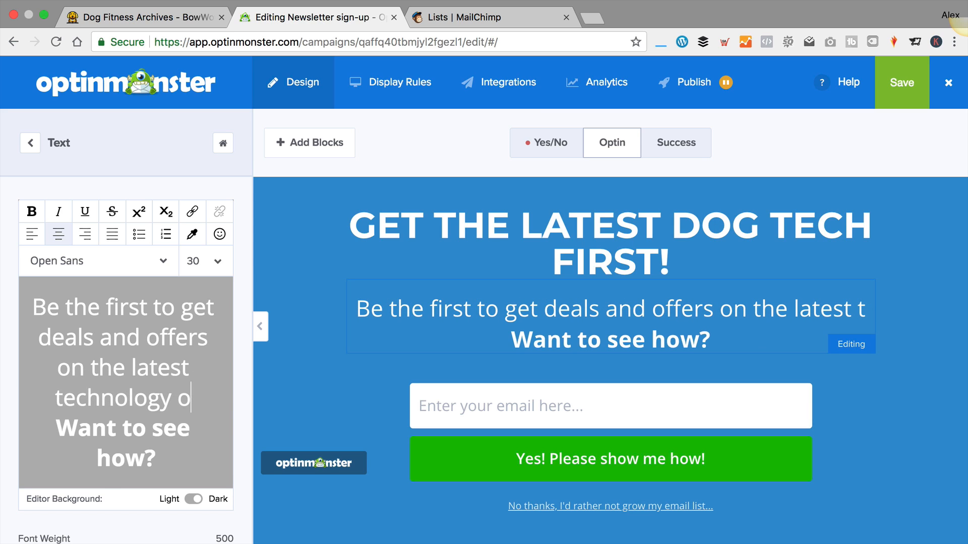
key(BackSpace)
text(for your)
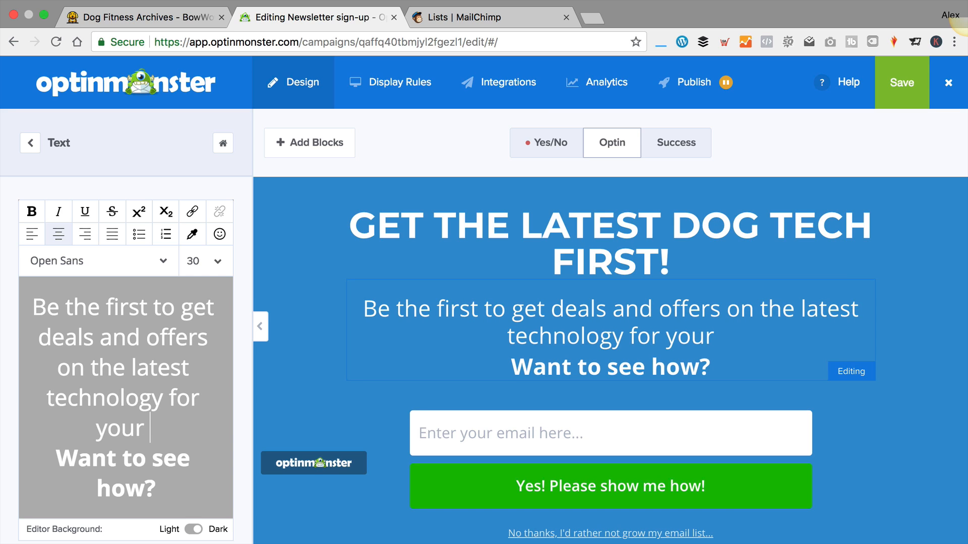
text( dog)
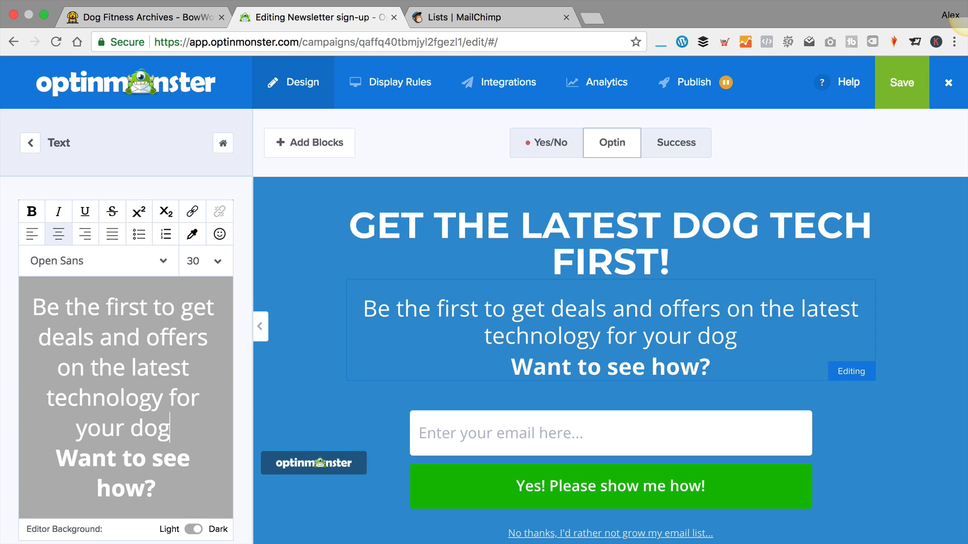
Replace 'Want to see how?' with 'Sign-up today' and make that line bold
scroll(166, 356, down, 1)
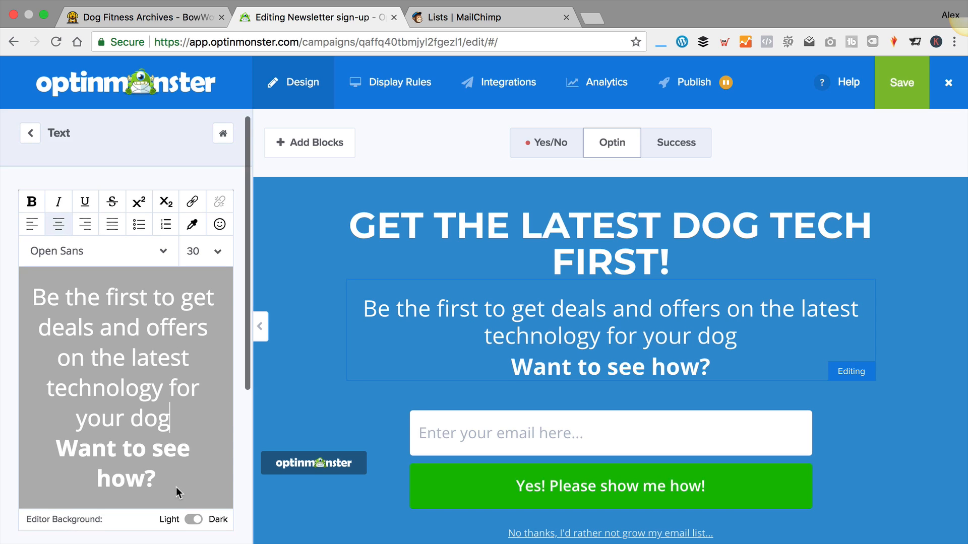
drag(164, 484, 63, 448)
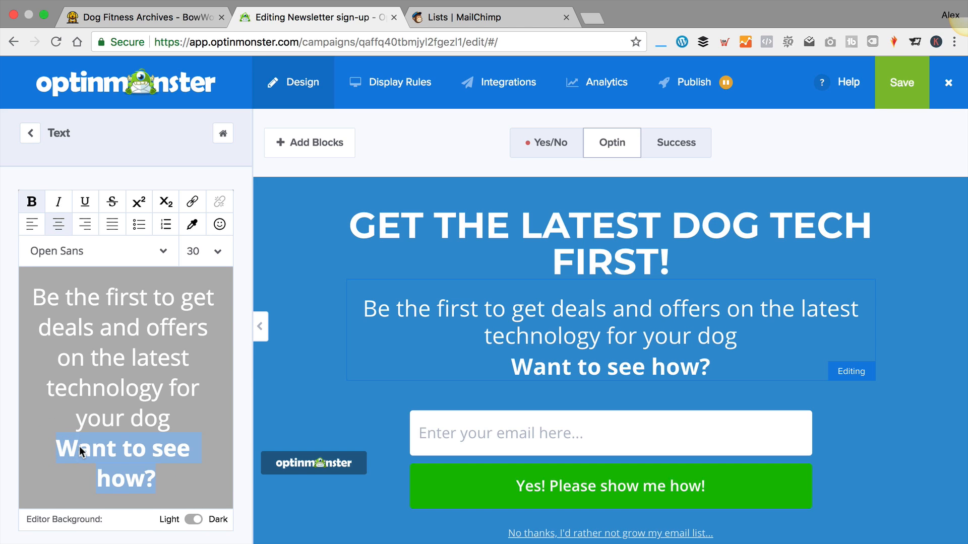
text(Join)
key(BackSpace)
key(BackSpace)
key(BackSpace)
key(BackSpace)
text(Si)
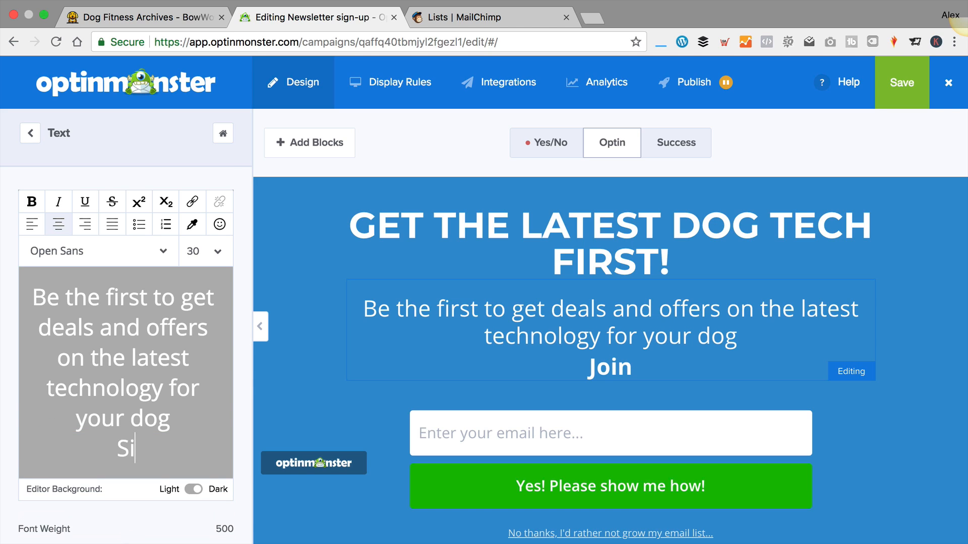
text(gn-up)
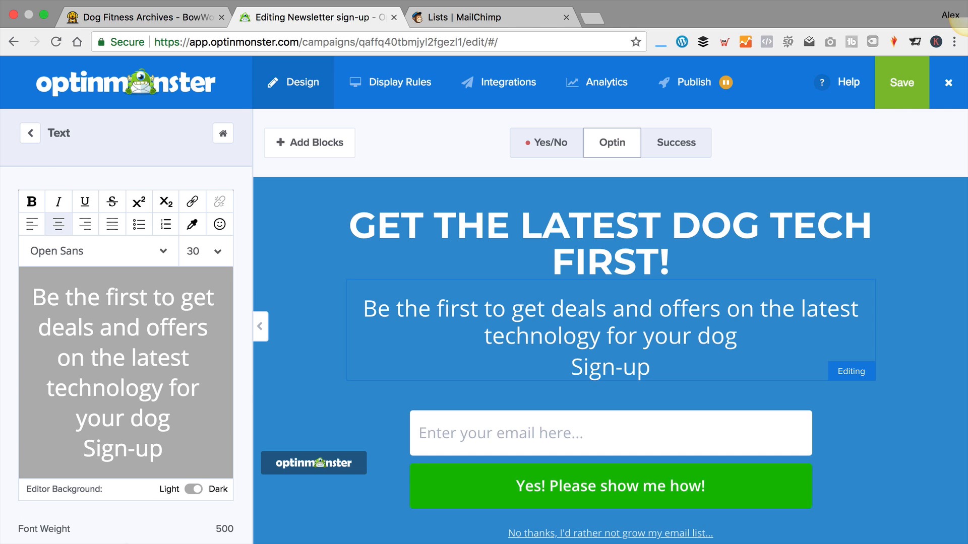
scroll(185, 441, down, 2)
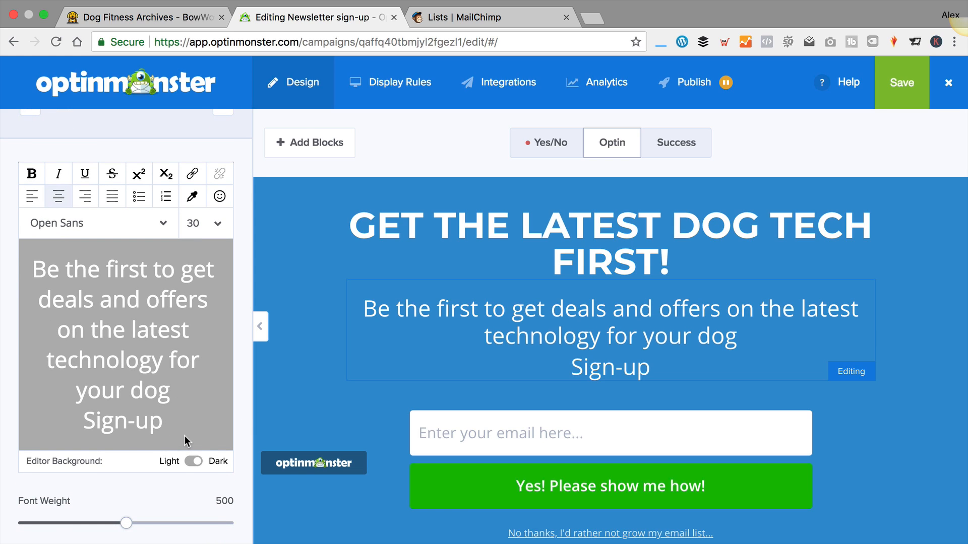
text(today)
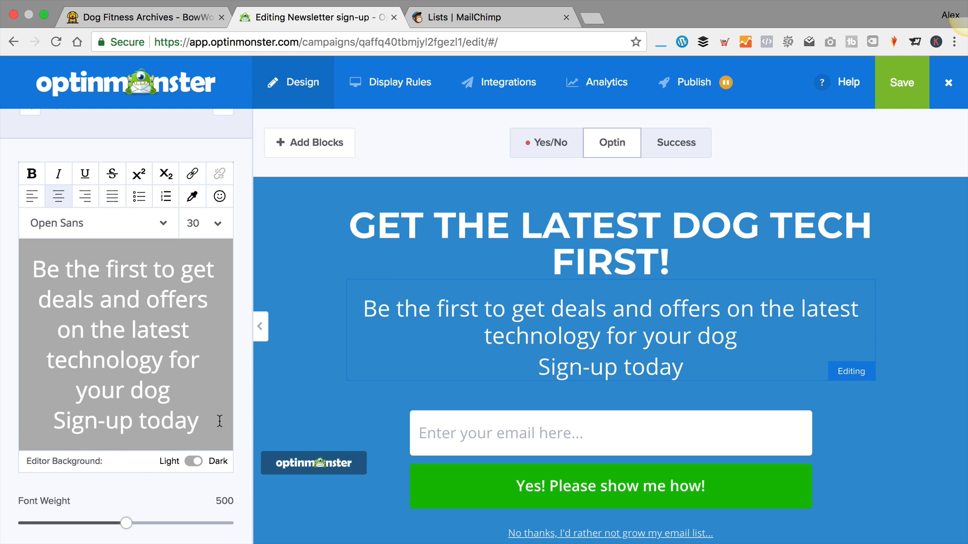
drag(220, 421, 12, 421)
click(31, 173)
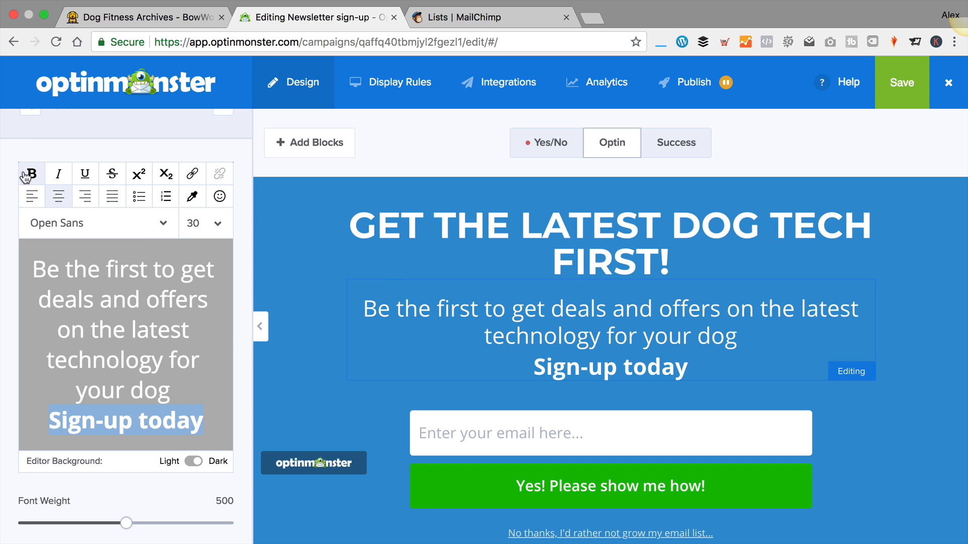
Try uppercase letter case on the subheading, then revert it to normal case
scroll(203, 319, down, 5)
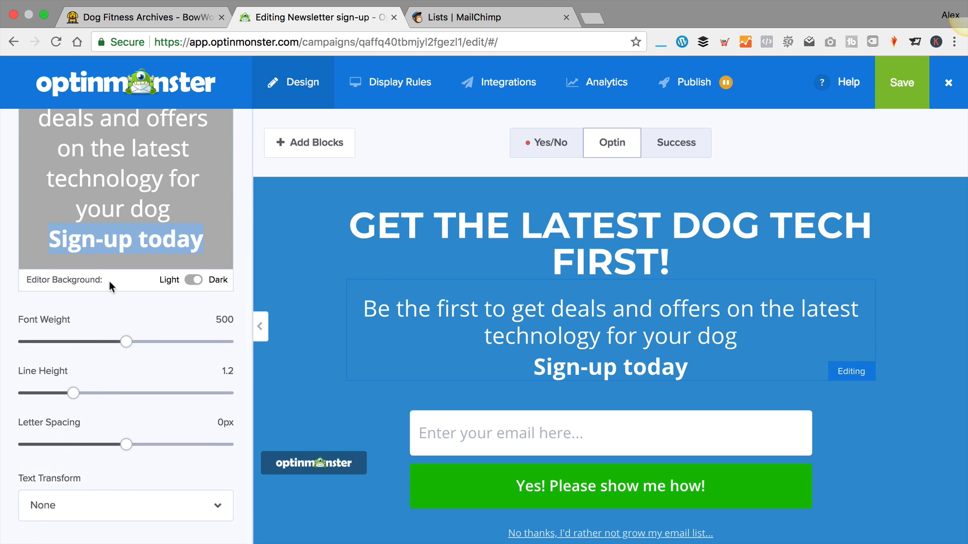
click(159, 469)
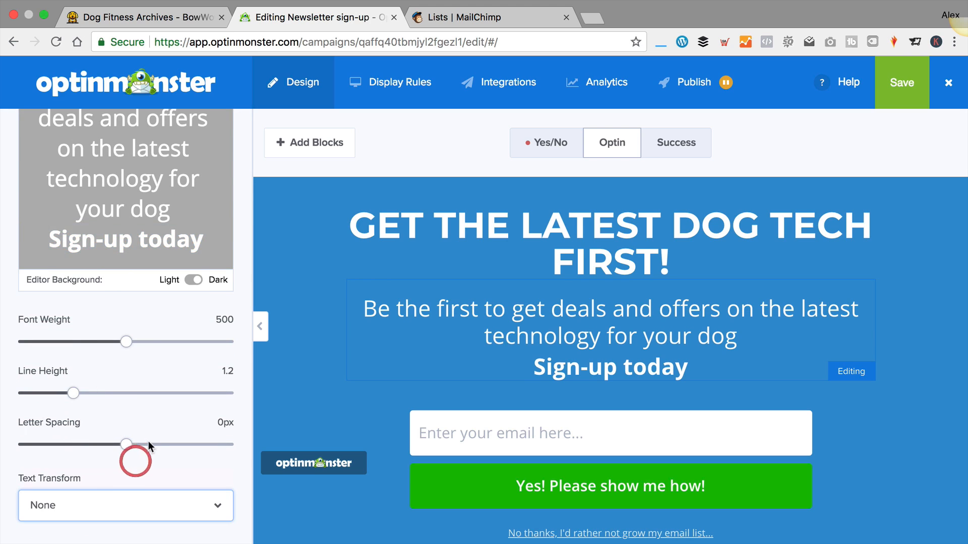
click(218, 514)
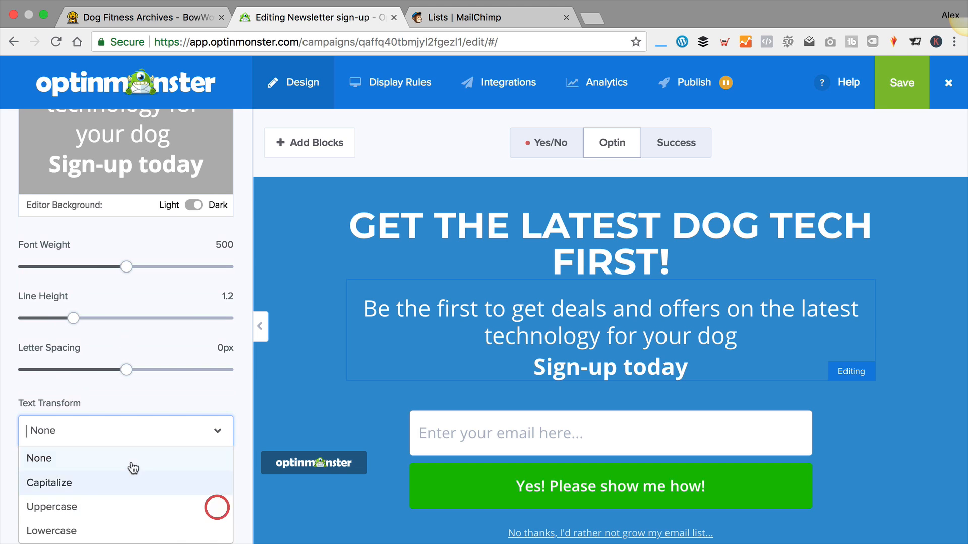
click(108, 506)
click(218, 504)
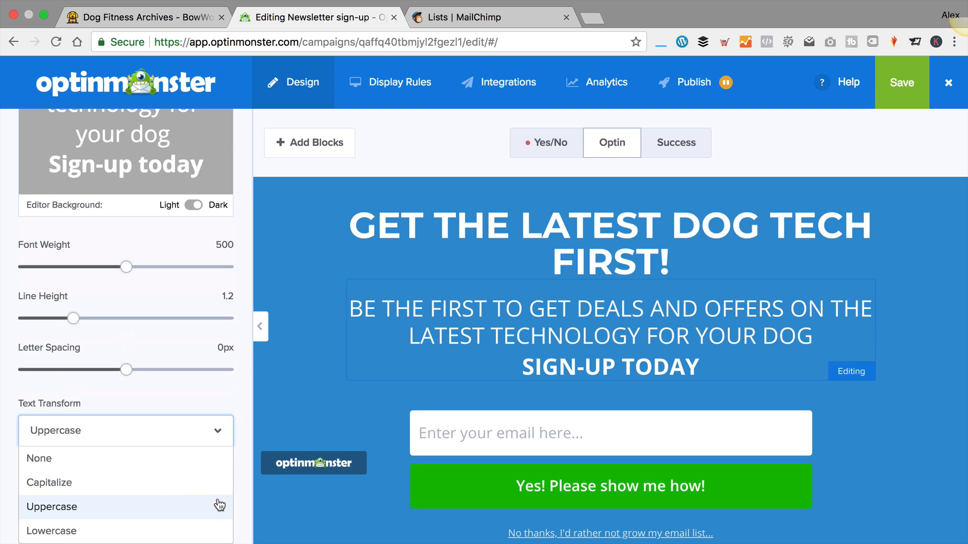
click(104, 458)
scroll(333, 318, down, 1)
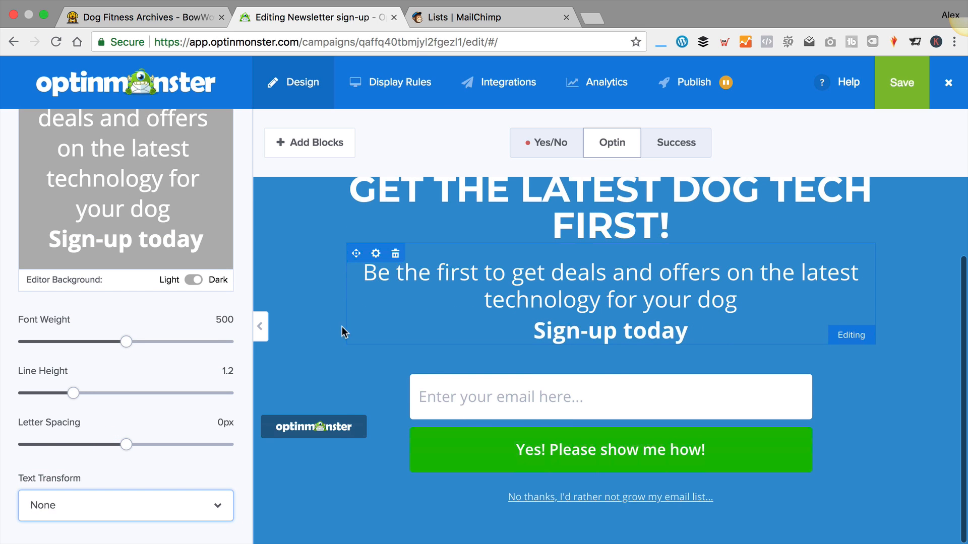
Change the Email field placeholder from 'Enter your email here...' to 'Enter your main email address..'
click(544, 398)
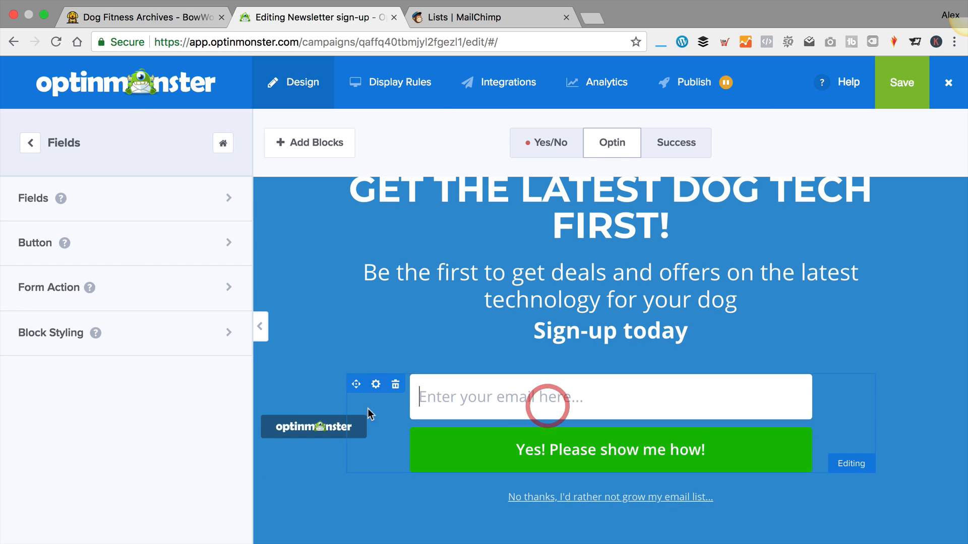
click(157, 192)
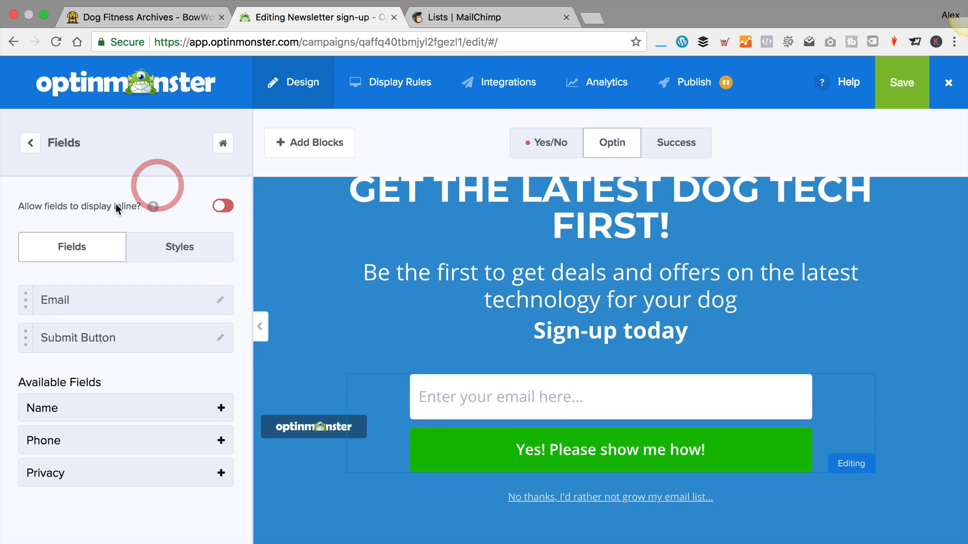
click(220, 300)
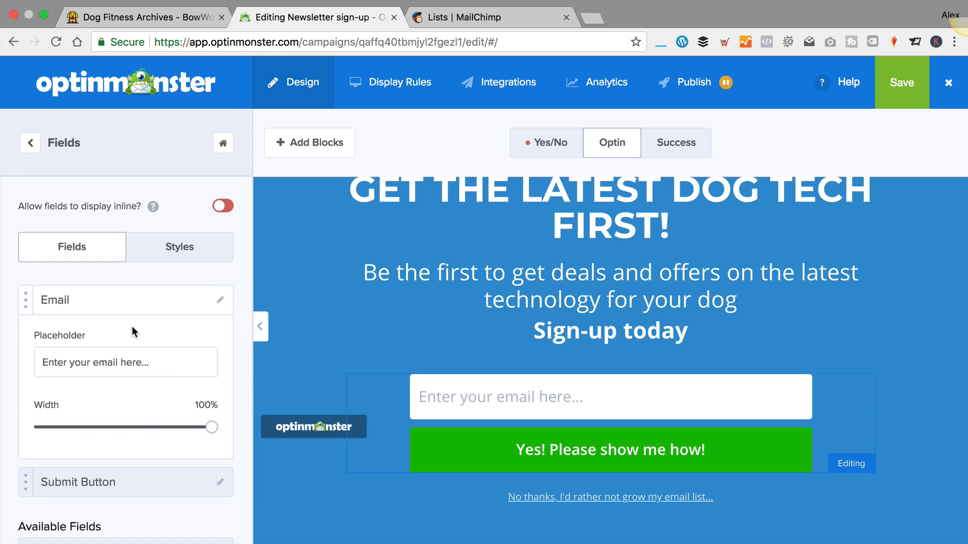
scroll(156, 365, down, 2)
scroll(158, 363, down, 2)
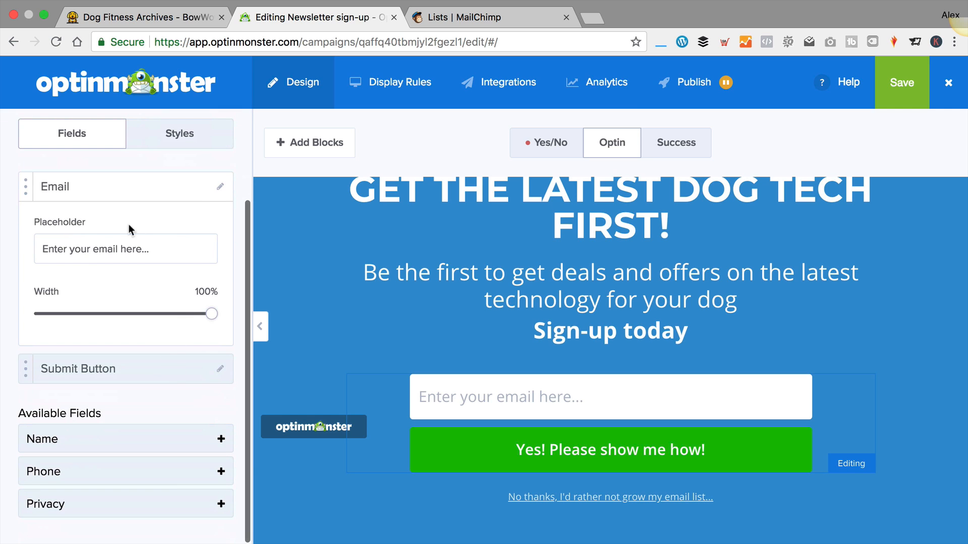
drag(171, 249, 7, 252)
text(En)
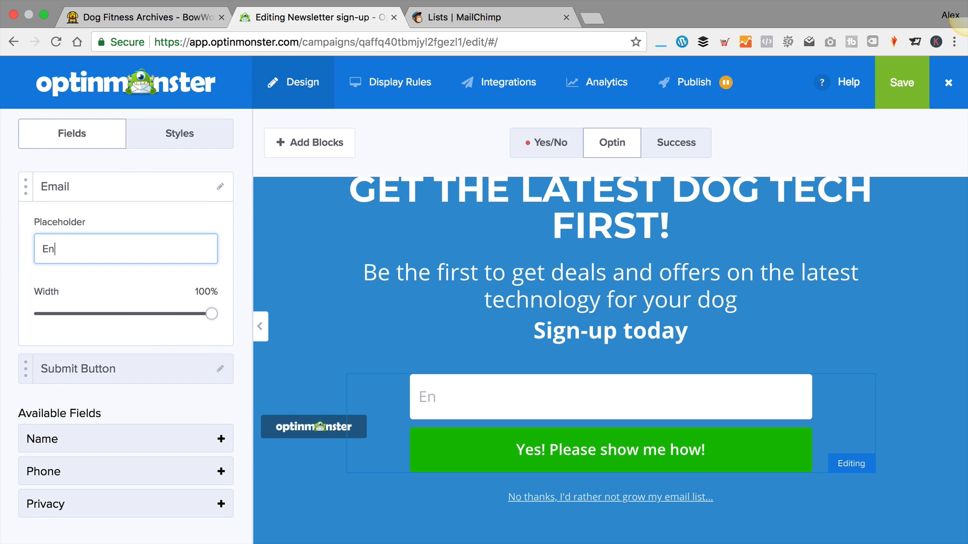
text(ter your main emai)
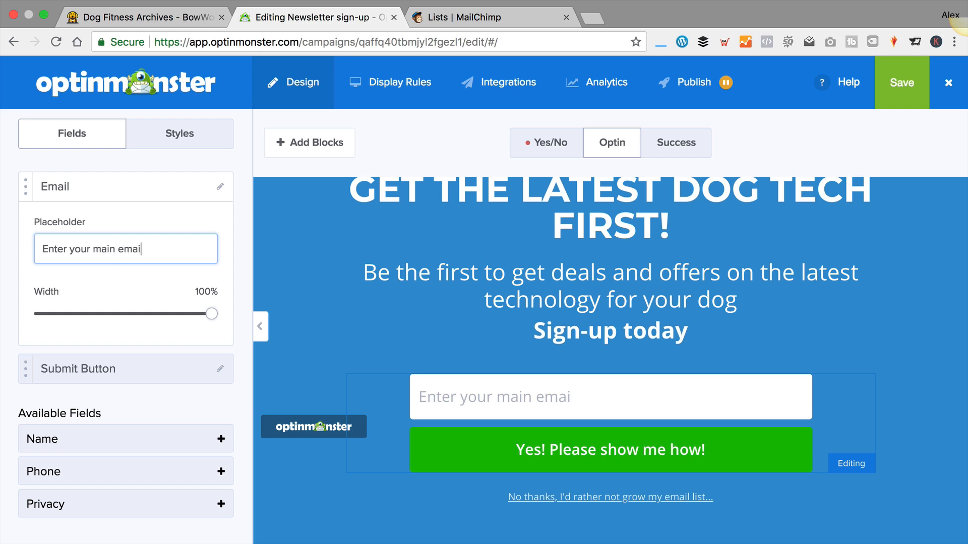
text(l address)
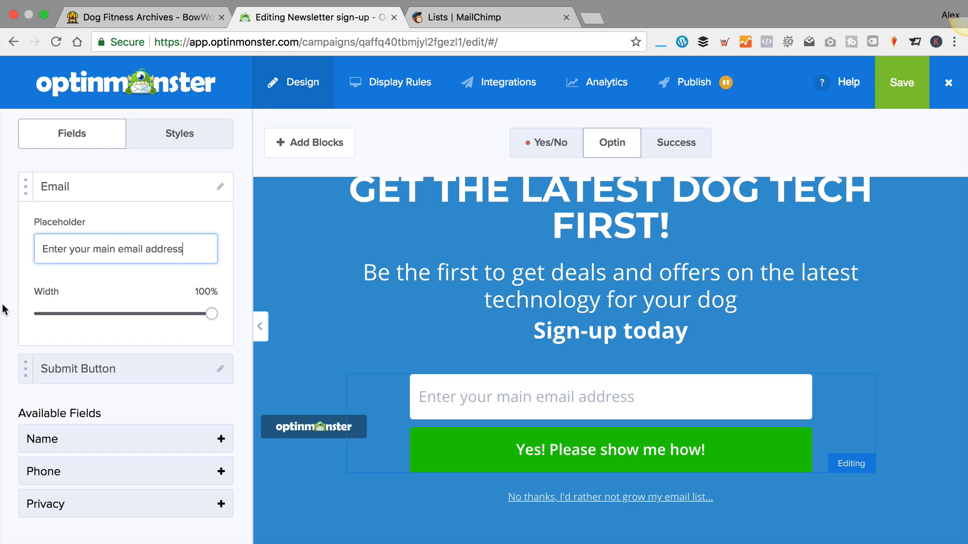
text(..)
click(451, 459)
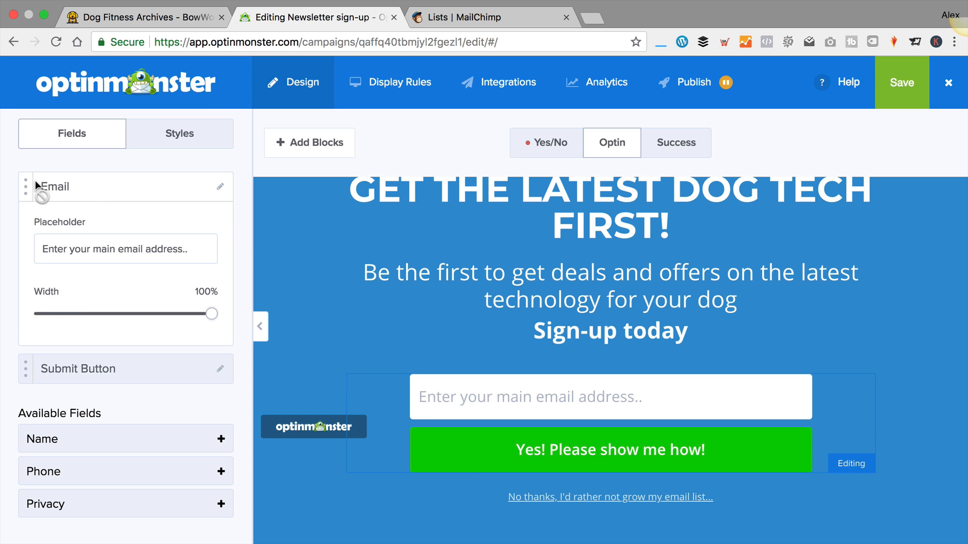
Change the submit button text from 'Yes! Please show me how!' to 'Yes! Send me your newsletter'
click(221, 368)
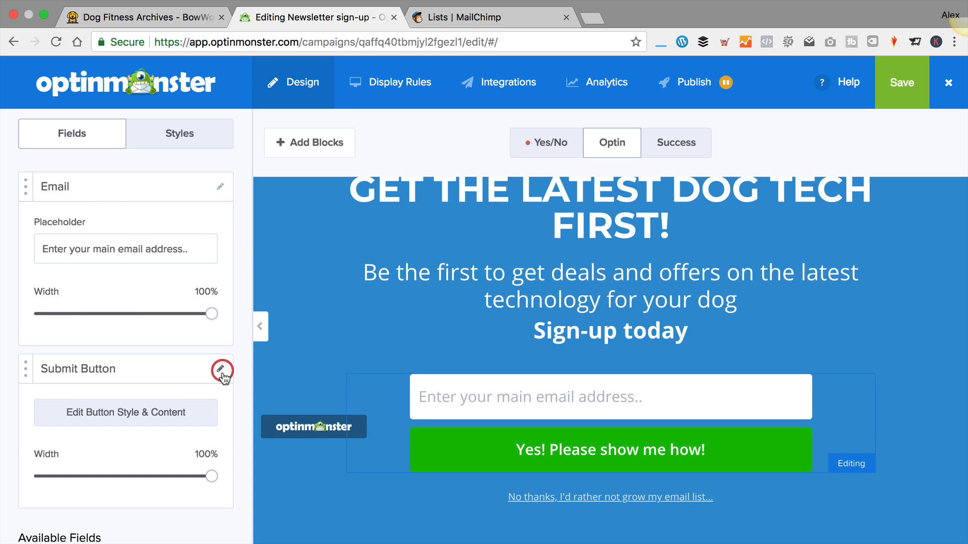
scroll(168, 390, down, 1)
click(167, 390)
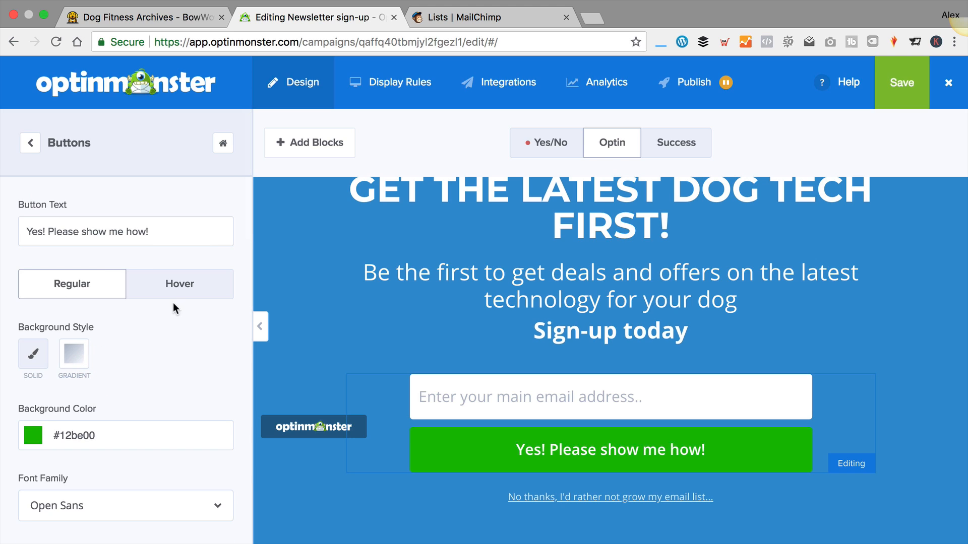
drag(159, 230, 49, 234)
text(Sen)
text(d m)
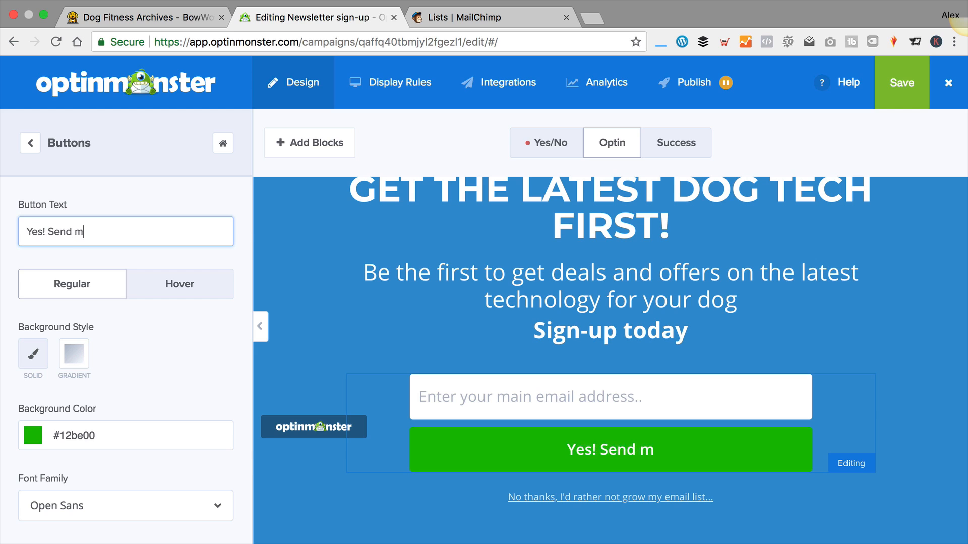
text(e your newsl)
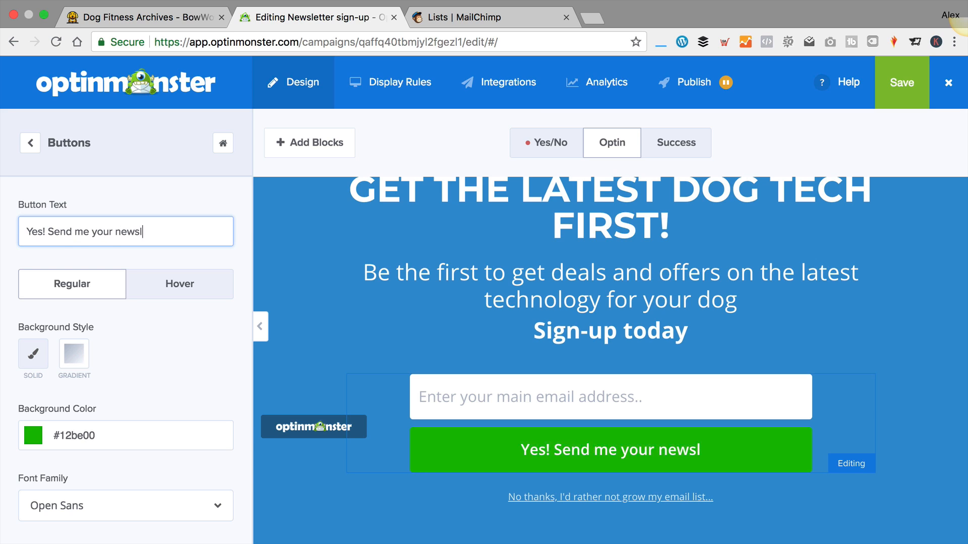
text(etter)
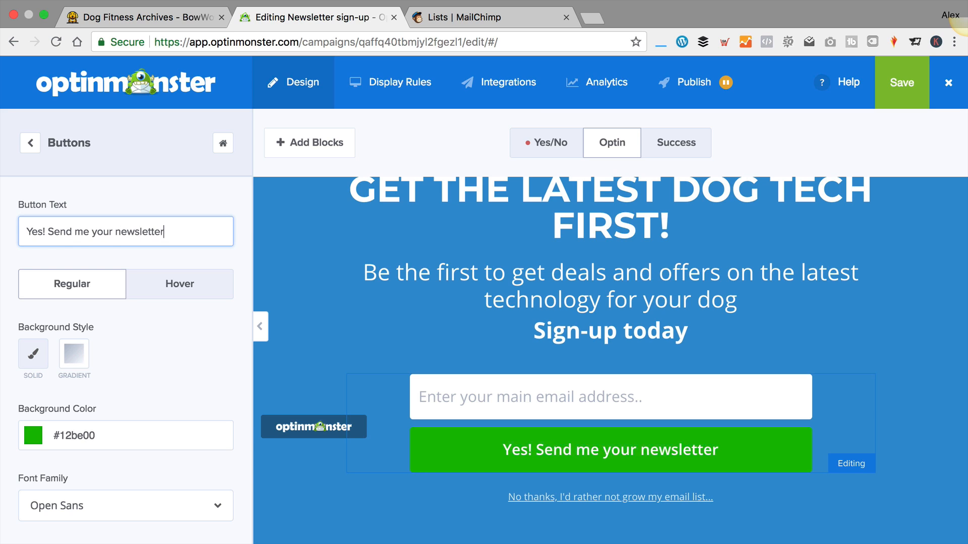
click(185, 278)
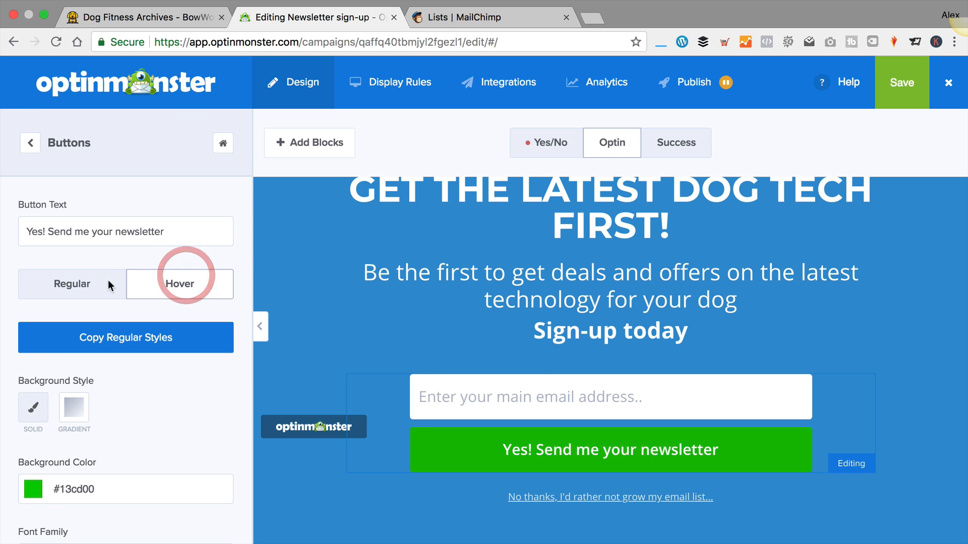
click(110, 283)
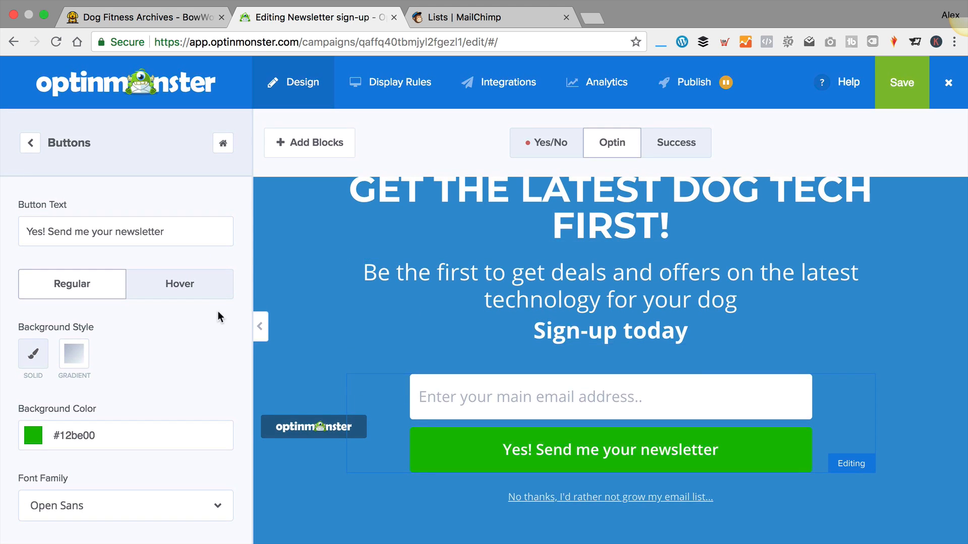
Change the decline link text to 'No thanks, I'd rather not get great tech offers by email'
click(52, 161)
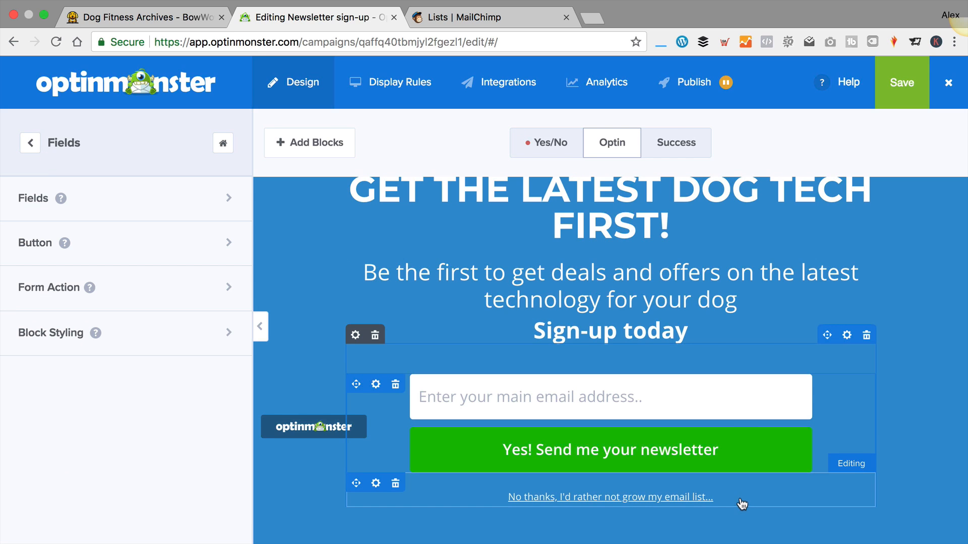
click(733, 503)
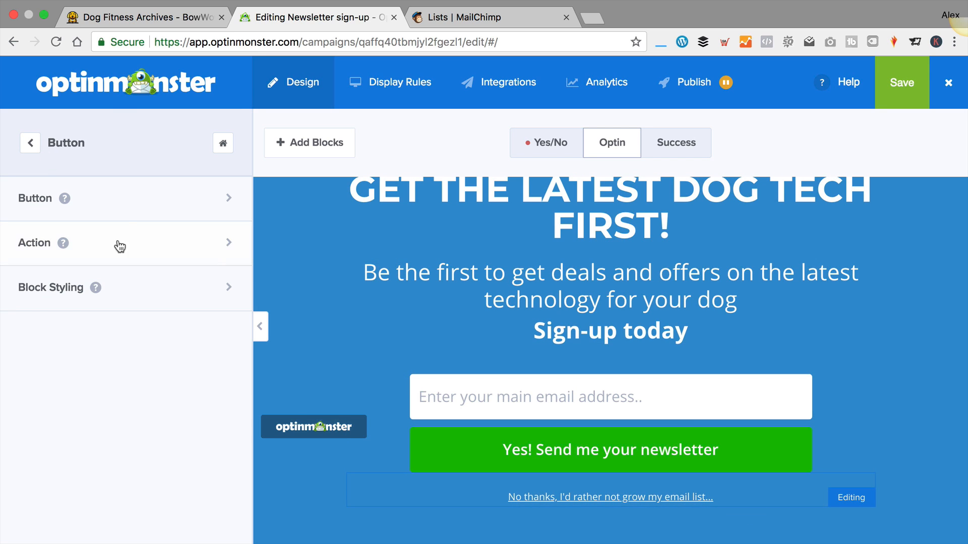
click(178, 200)
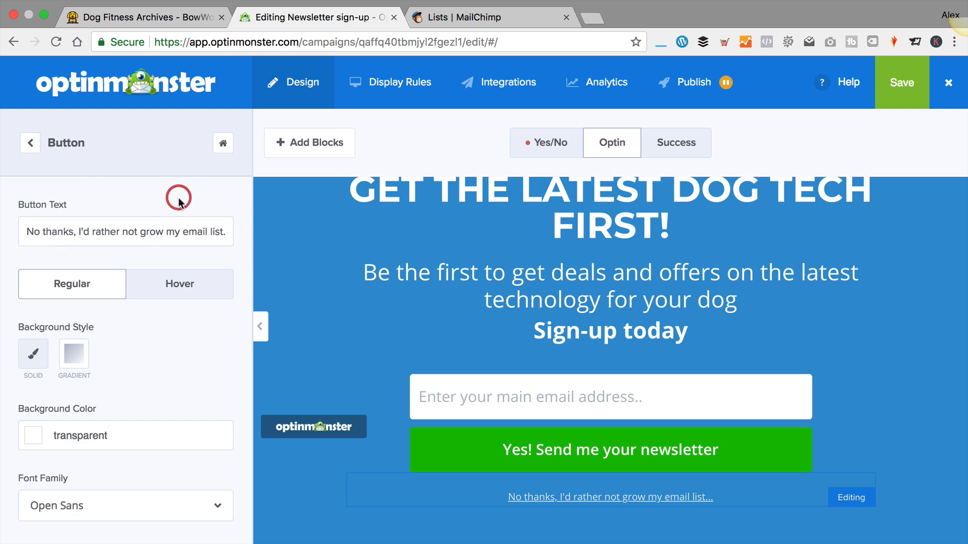
click(92, 231)
drag(77, 232, 332, 260)
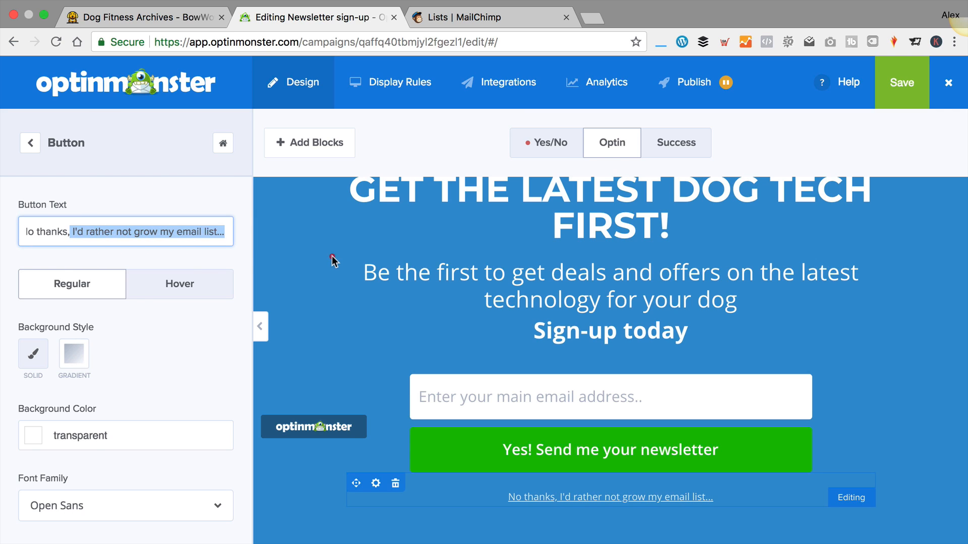
click(183, 230)
drag(222, 231, 118, 228)
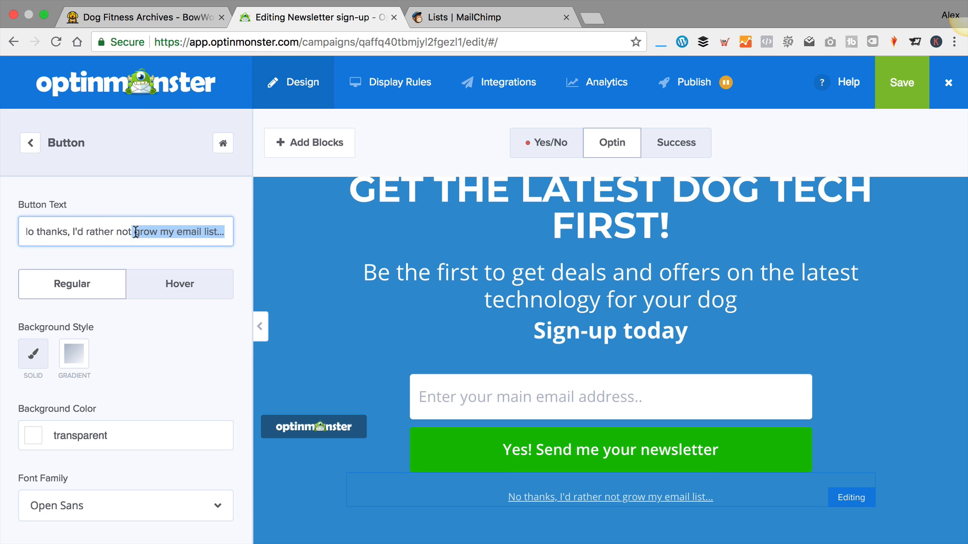
text(get great tech )
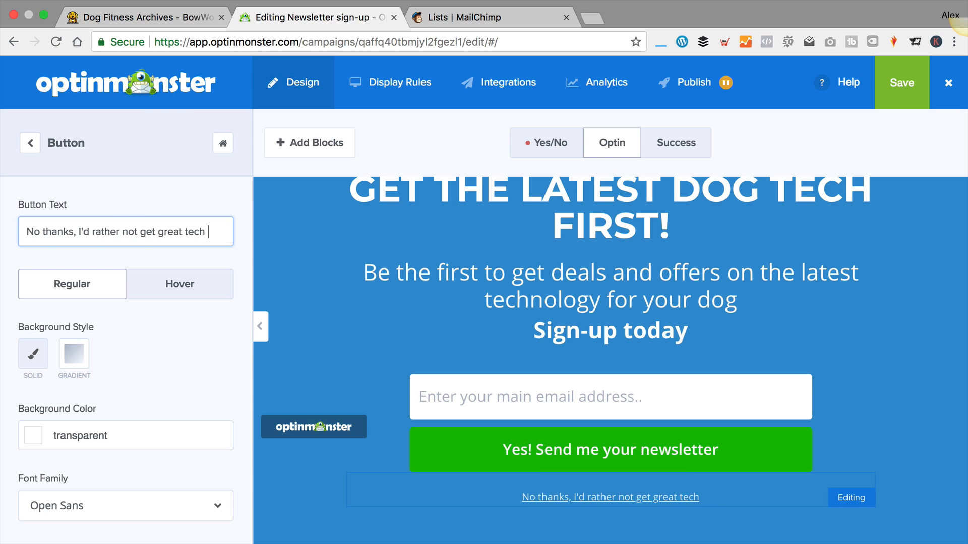
text(offers by email)
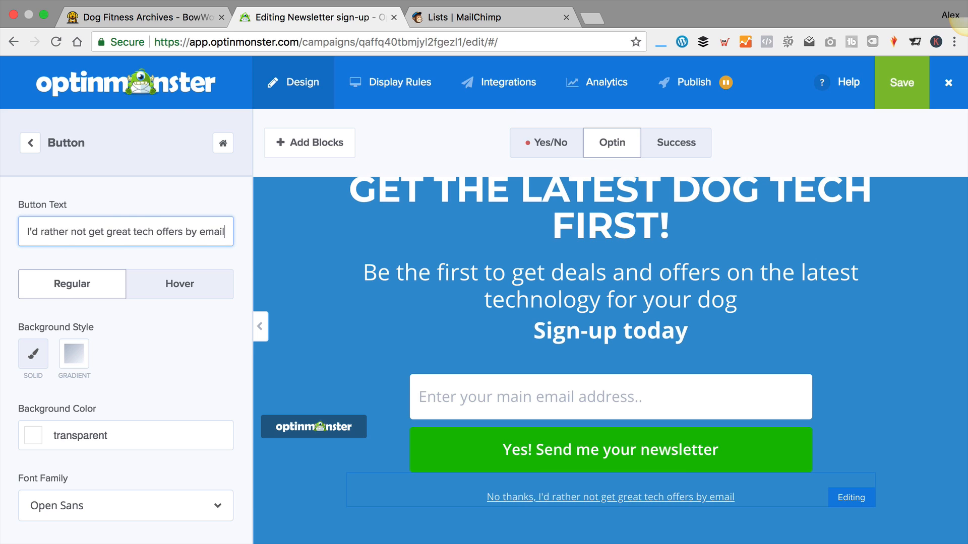
scroll(177, 200, down, 5)
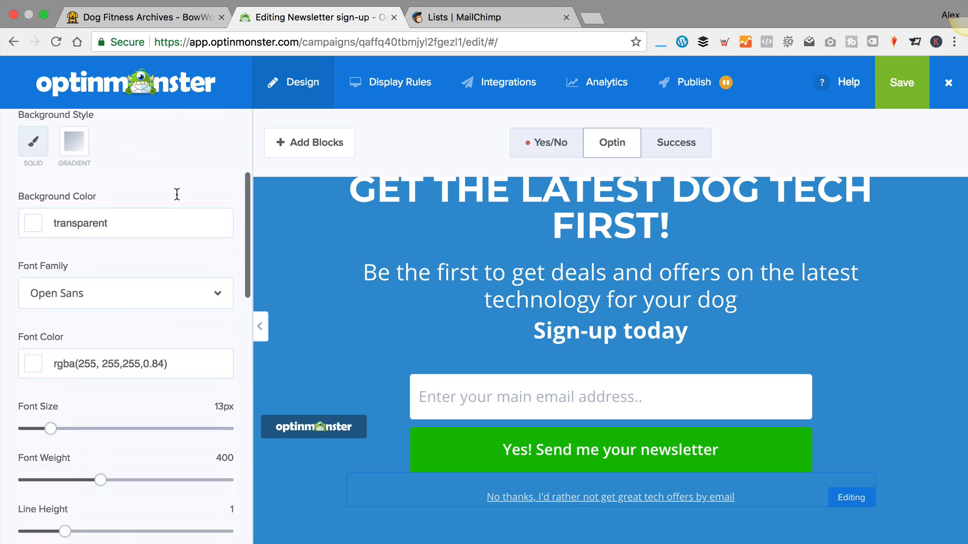
scroll(175, 192, up, 5)
click(29, 142)
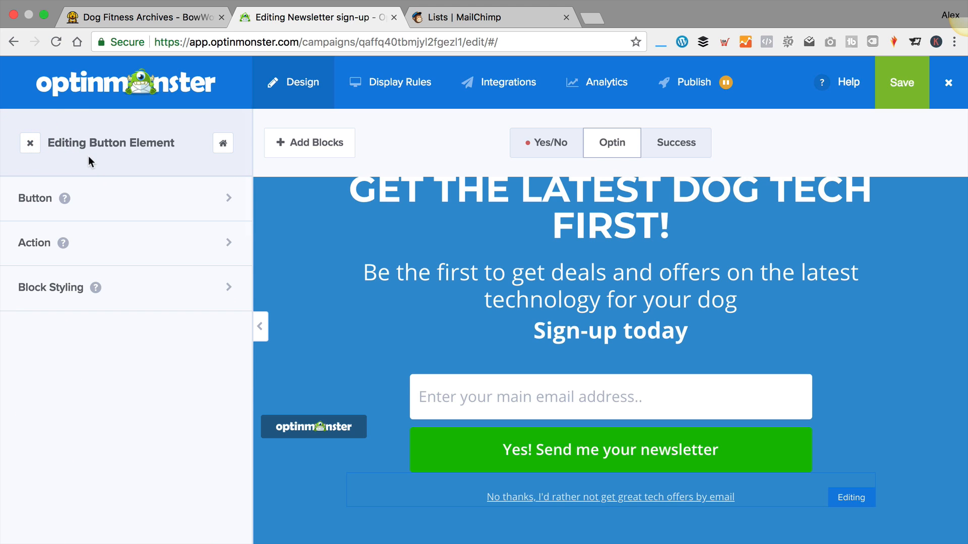
Set the No thanks link's Button Click Action to 'Close the campaign'
click(152, 242)
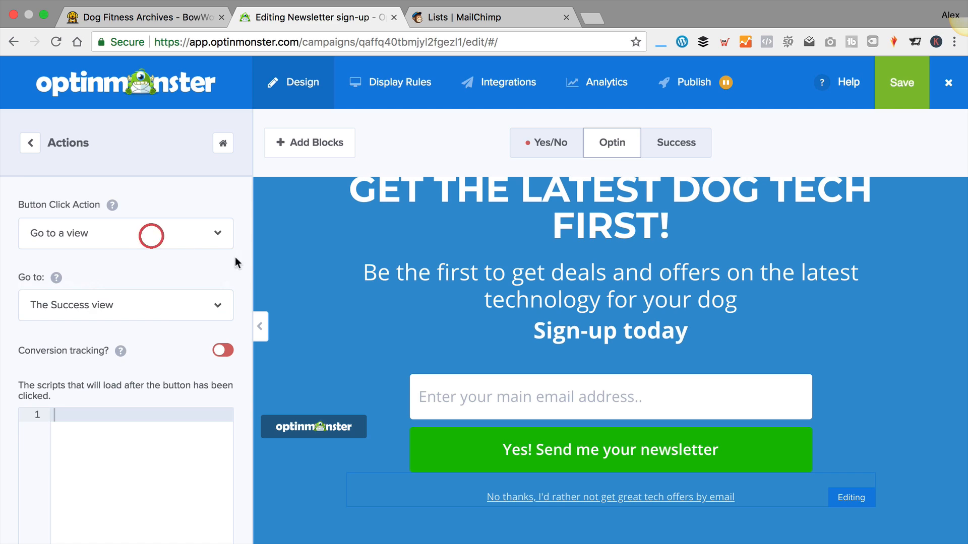
click(167, 304)
click(174, 288)
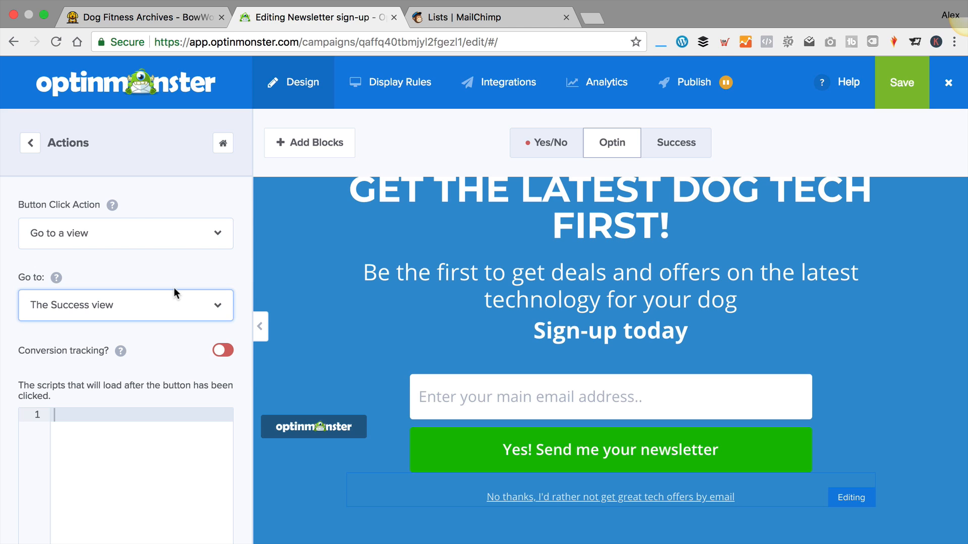
click(144, 230)
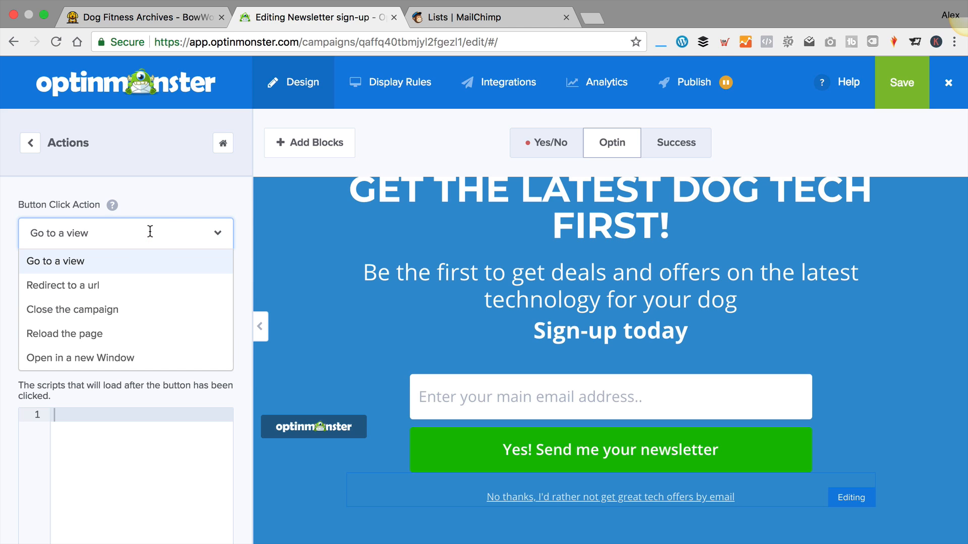
click(121, 310)
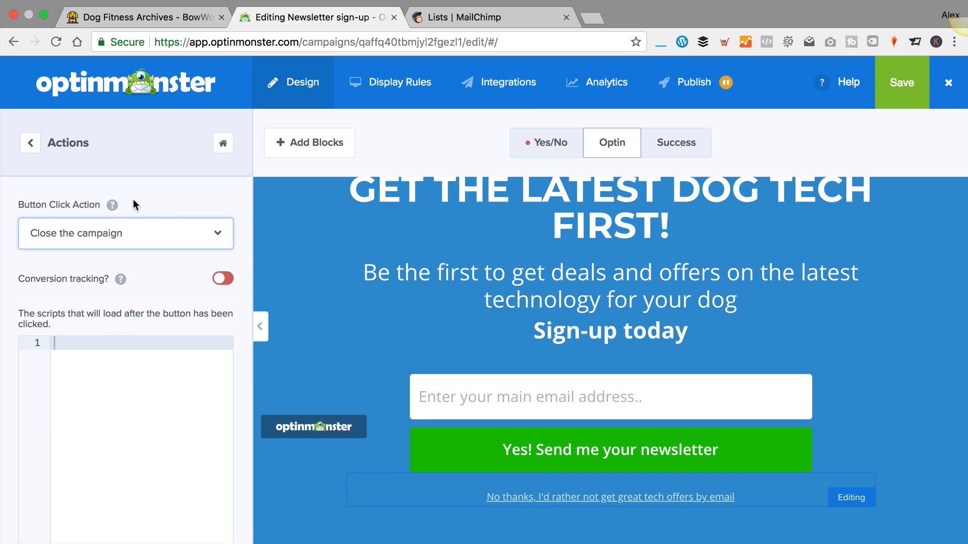
click(31, 146)
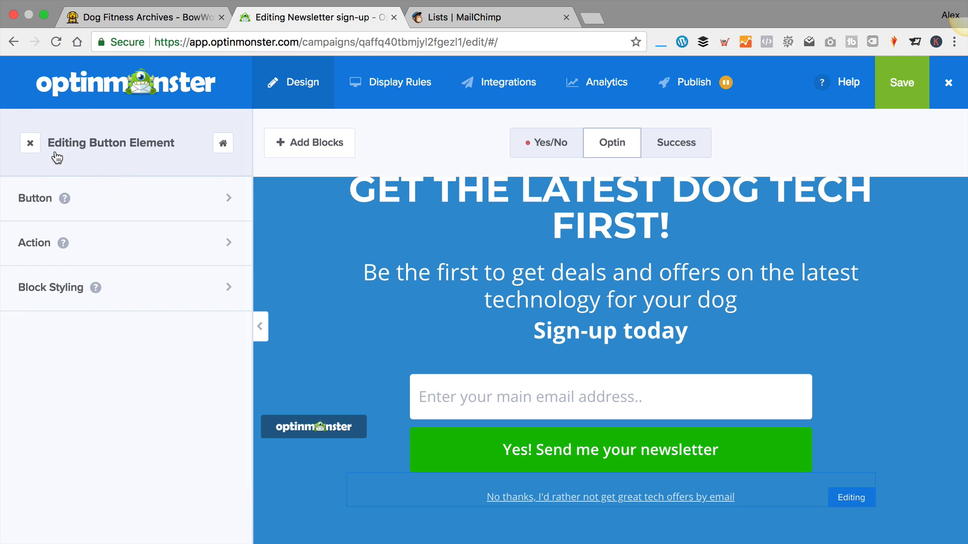
Check the link's Block Styling settings, then return to its element options
click(179, 296)
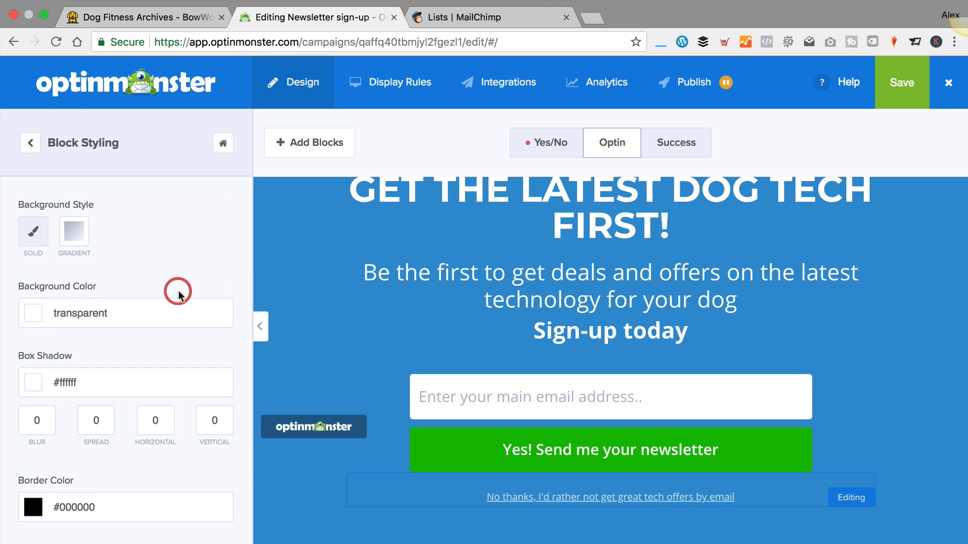
scroll(190, 279, down, 1)
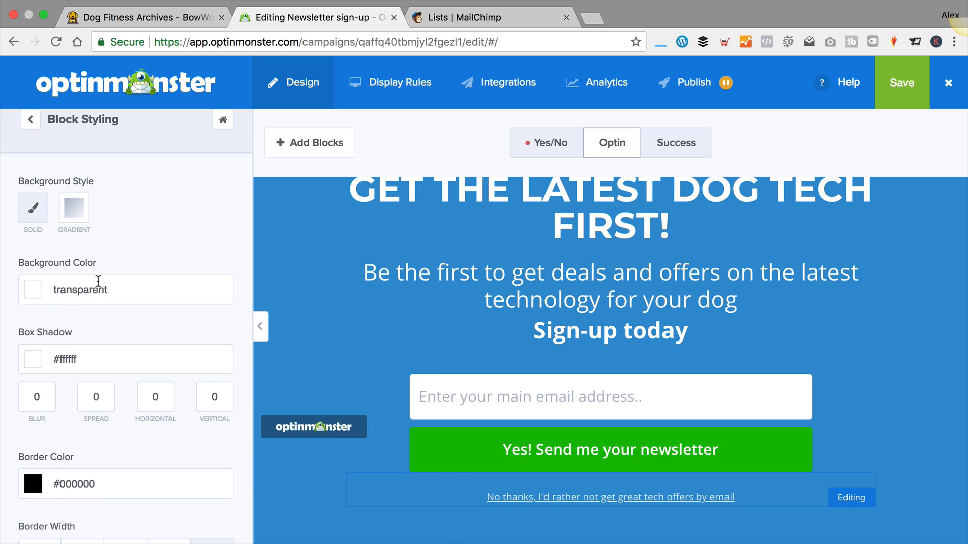
scroll(121, 271, down, 3)
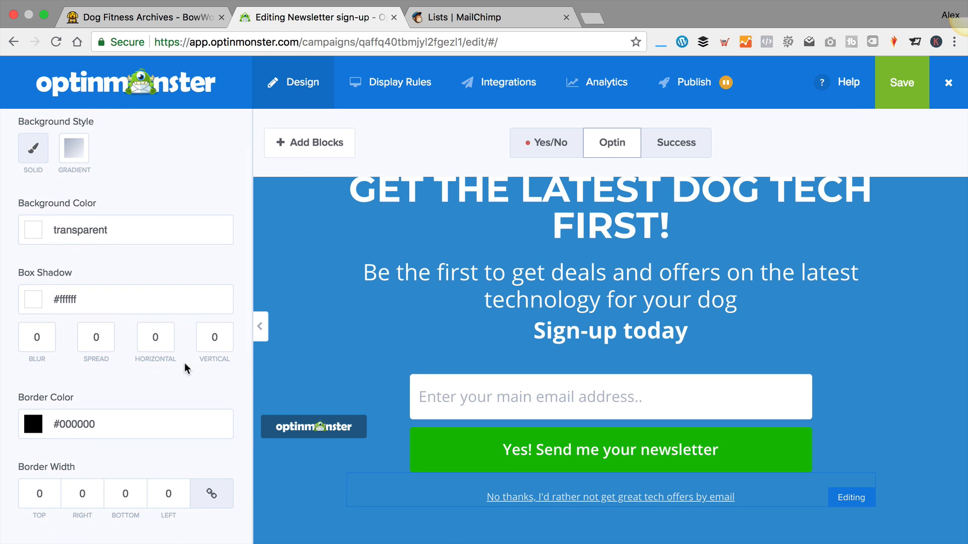
scroll(363, 257, up, 5)
scroll(364, 257, down, 5)
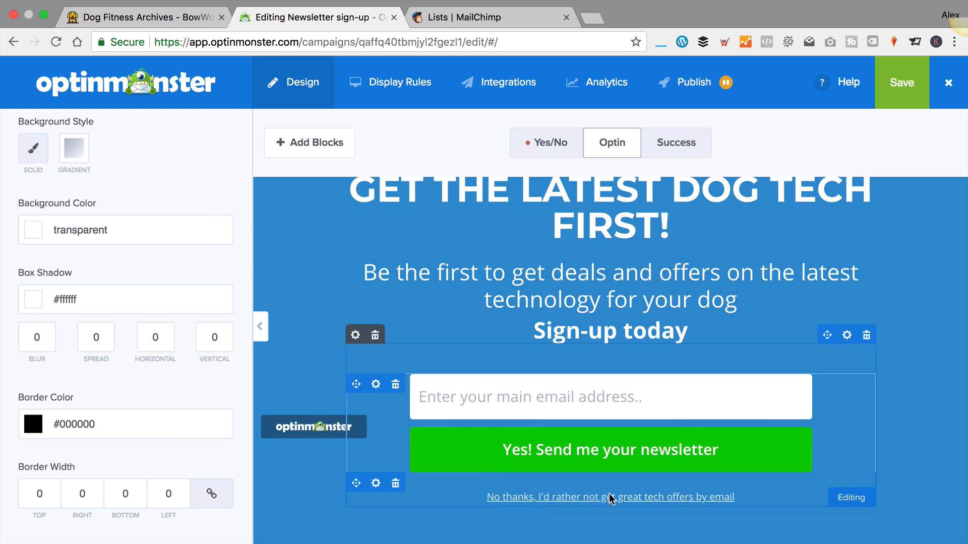
scroll(314, 226, up, 5)
scroll(151, 211, up, 3)
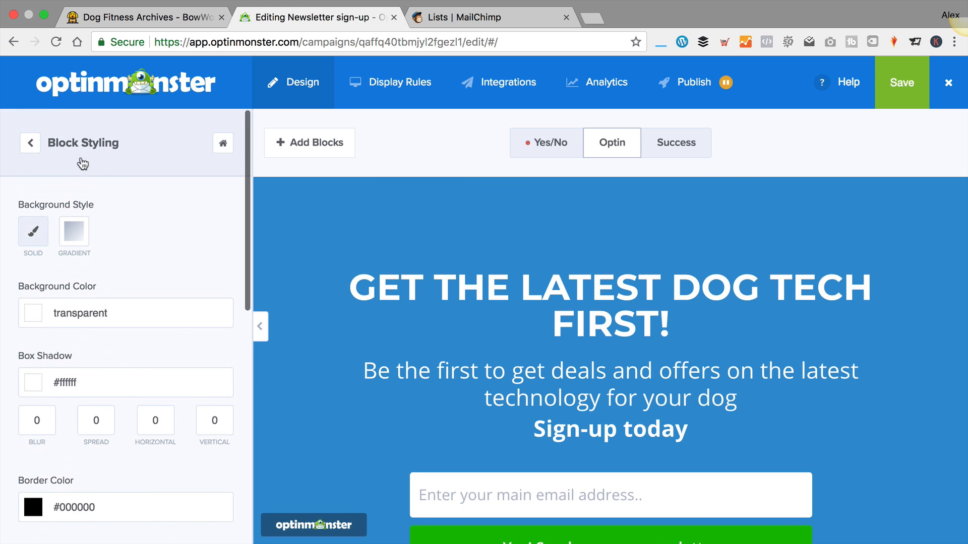
click(28, 144)
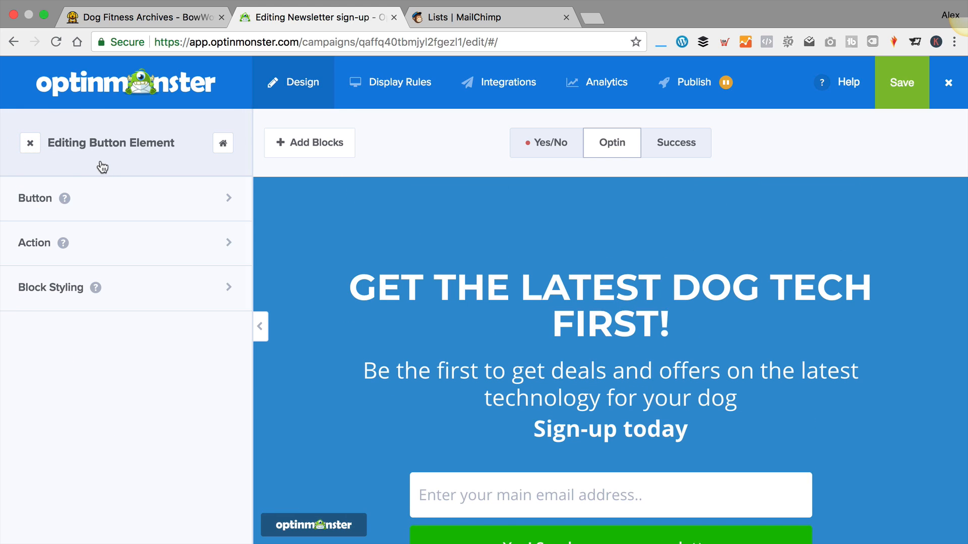
scroll(458, 288, down, 5)
Leave the No thanks link and open the optin's view style settings
click(30, 142)
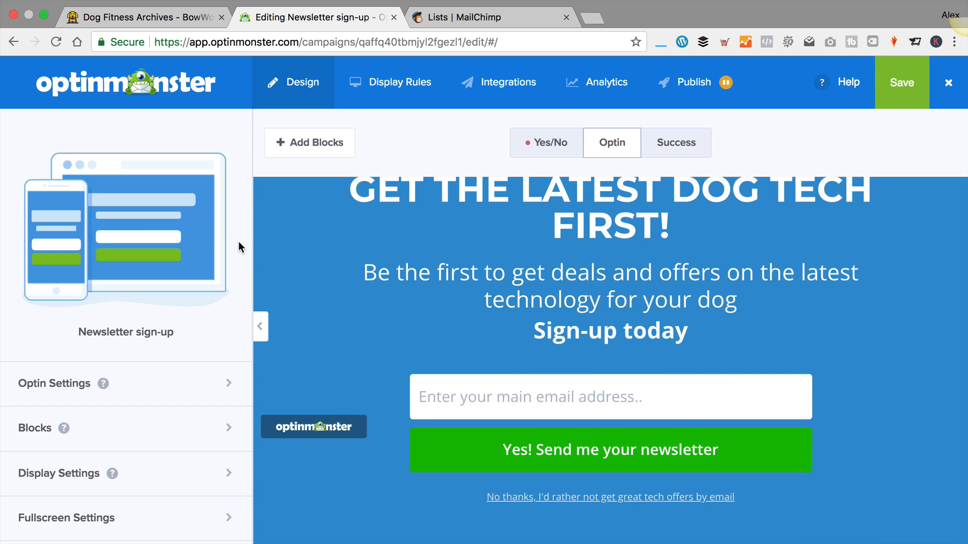
scroll(132, 223, down, 5)
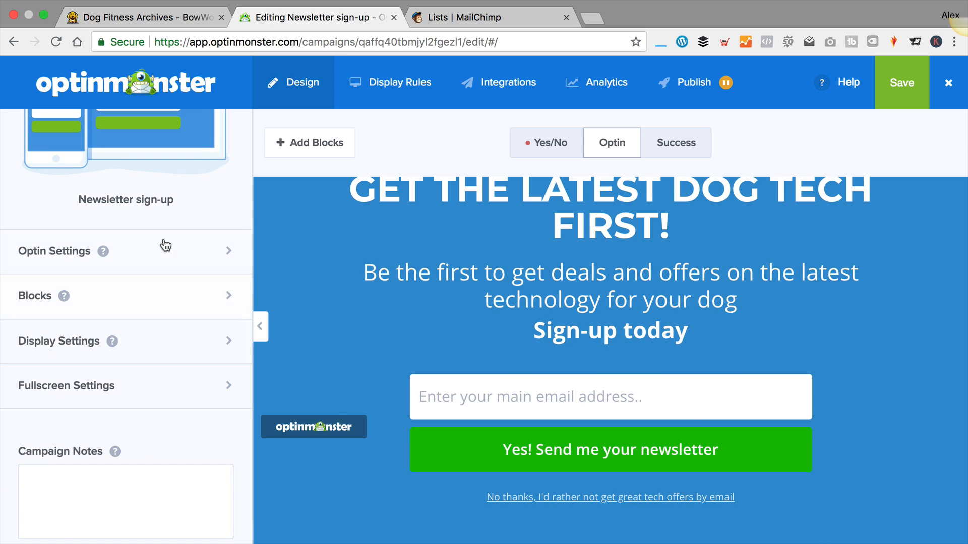
click(133, 259)
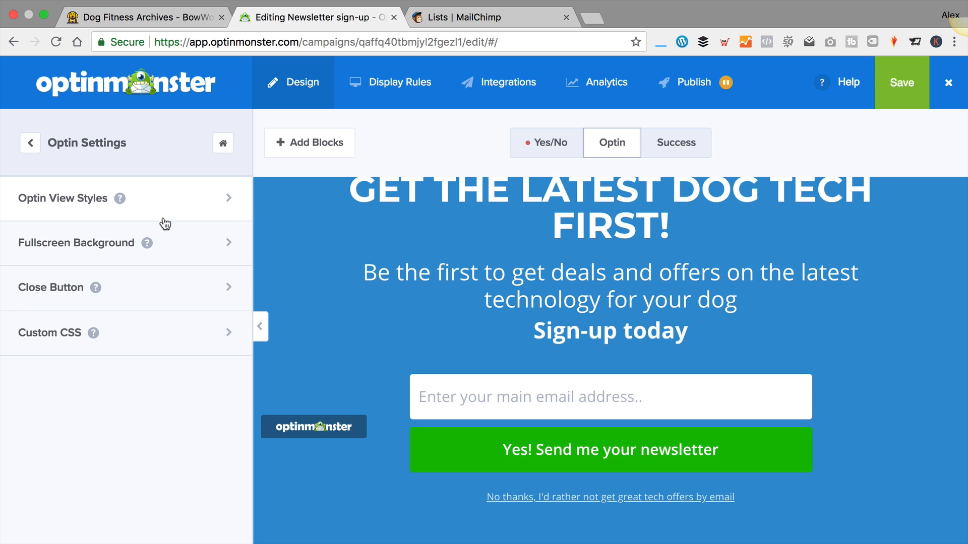
click(162, 199)
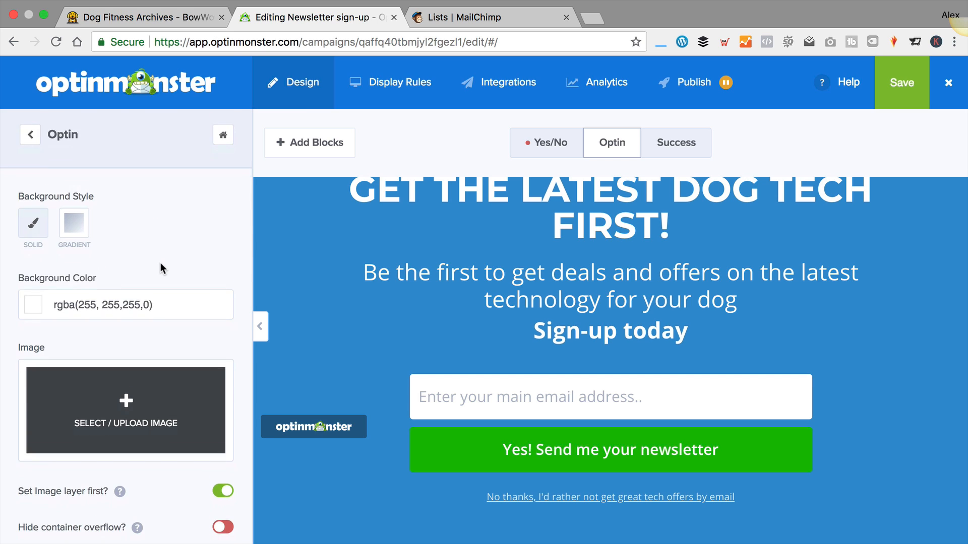
scroll(161, 267, down, 3)
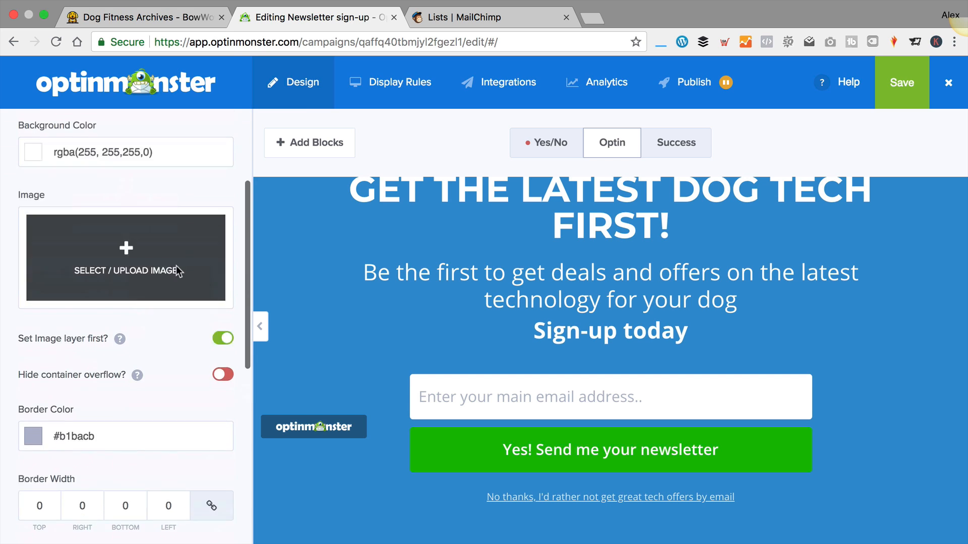
scroll(177, 273, up, 3)
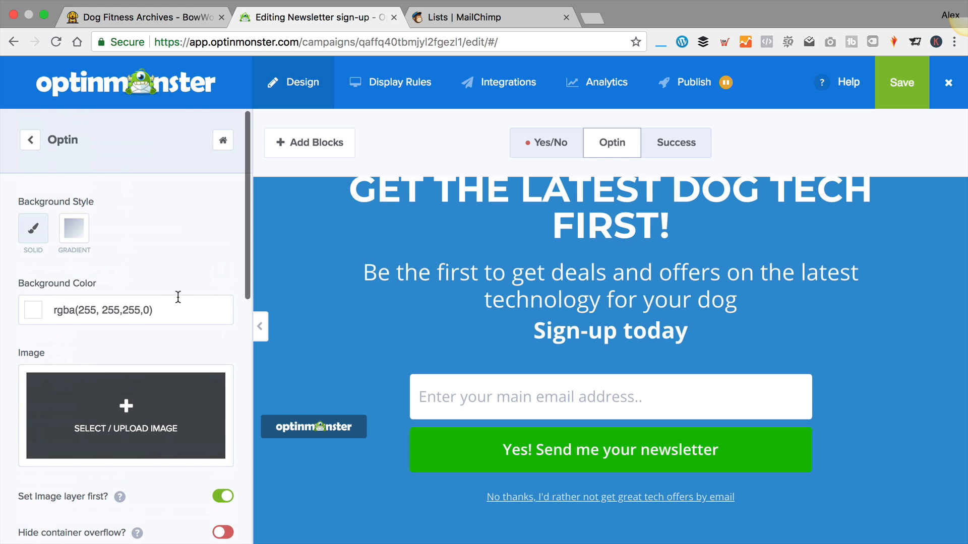
Set the optin background colour to red, rgba(201, 20, 20, 0), and close the picker
click(195, 227)
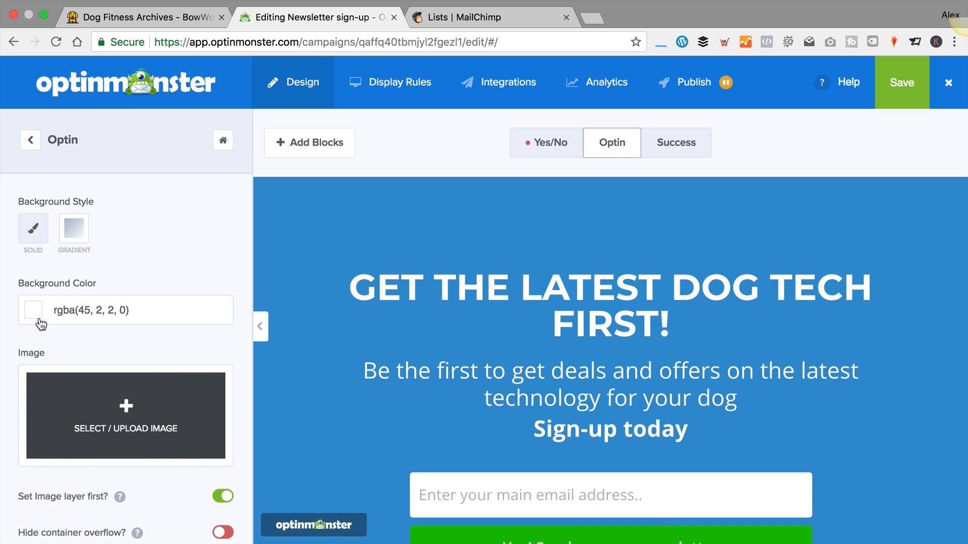
click(39, 319)
drag(223, 427, 212, 355)
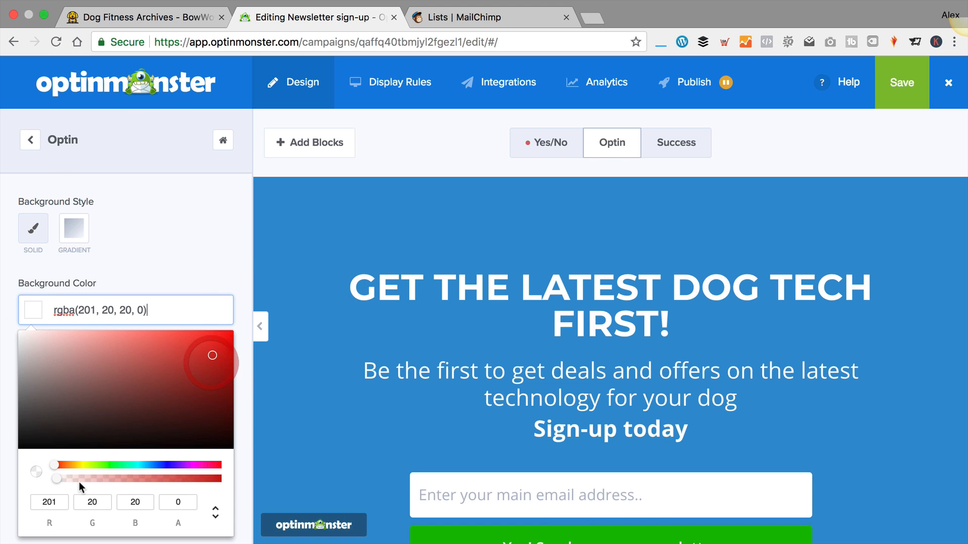
drag(54, 476, 207, 484)
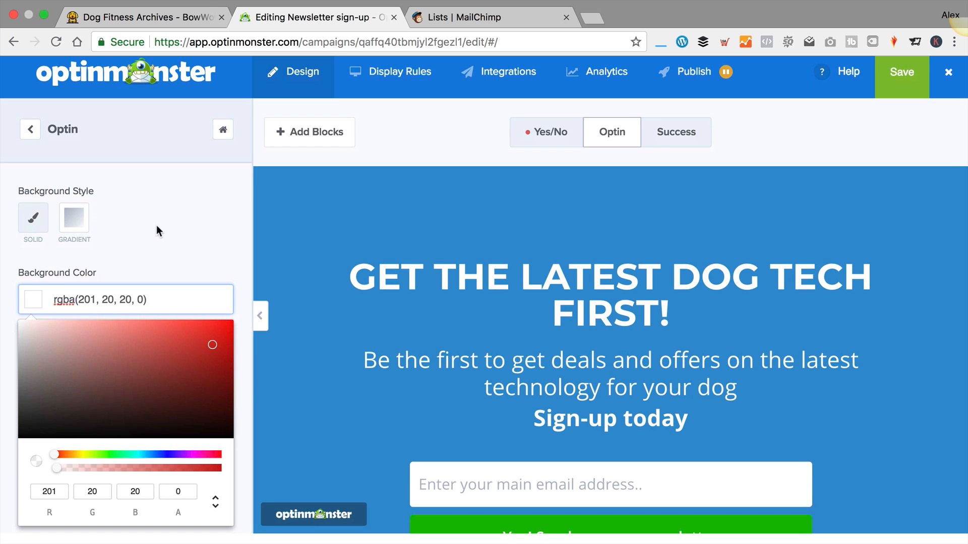
click(160, 225)
scroll(203, 295, down, 5)
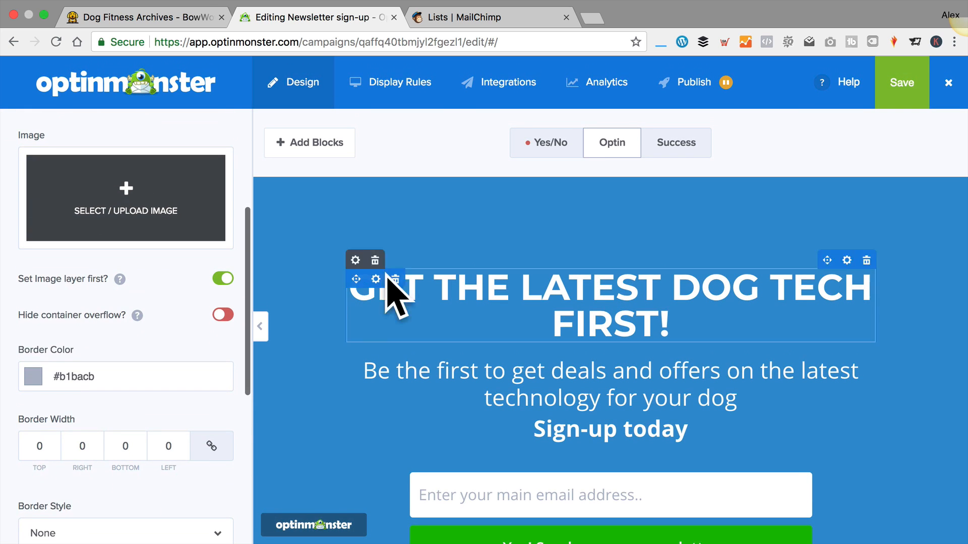
scroll(104, 361, down, 1)
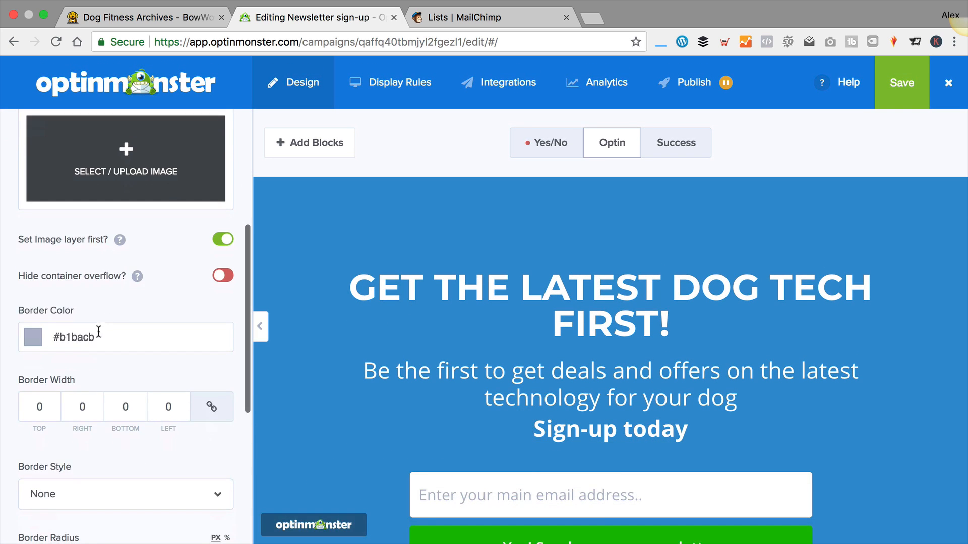
scroll(155, 334, down, 3)
scroll(96, 335, down, 4)
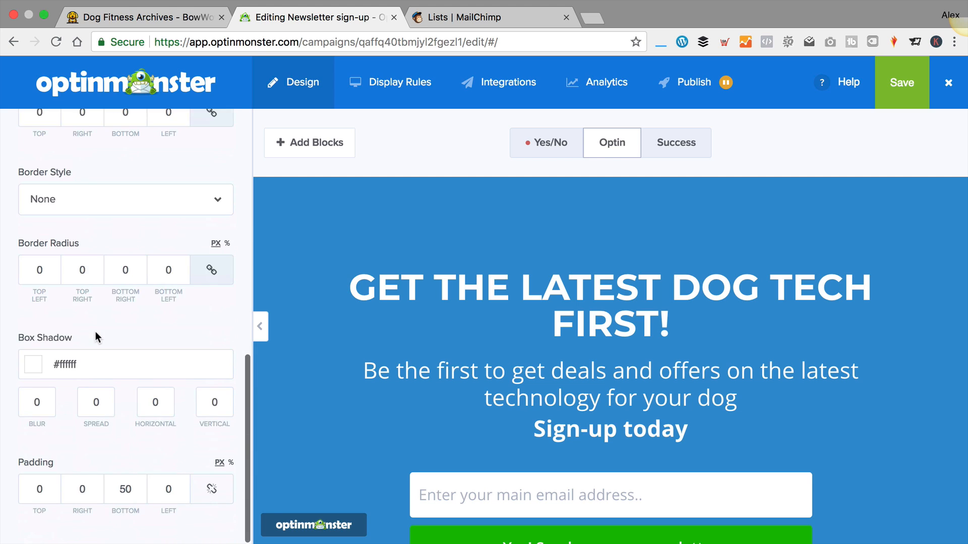
scroll(95, 302, up, 8)
Upload Dog Fitness Featured.jpg from the Dog Fitness folder as the fullscreen background image
click(29, 144)
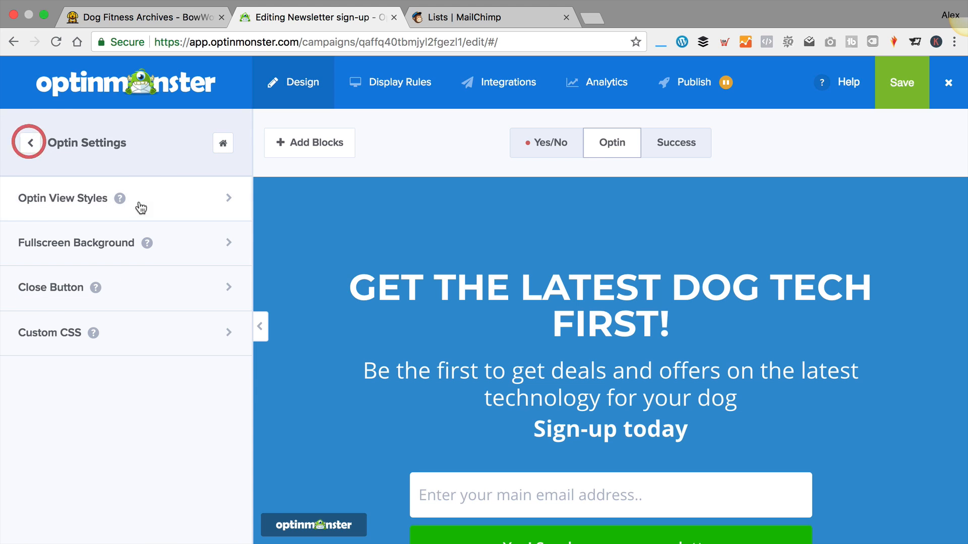
click(184, 232)
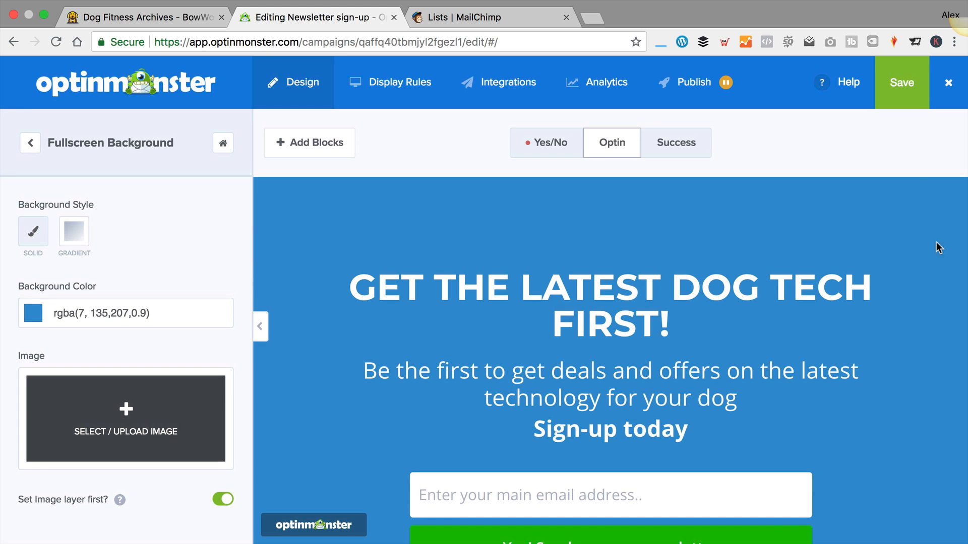
click(128, 412)
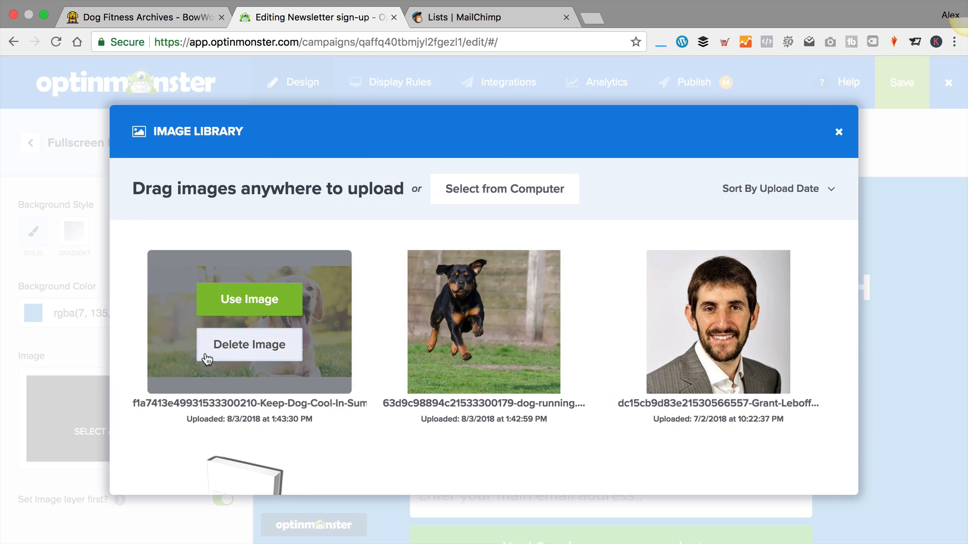
mouse_move(305, 275)
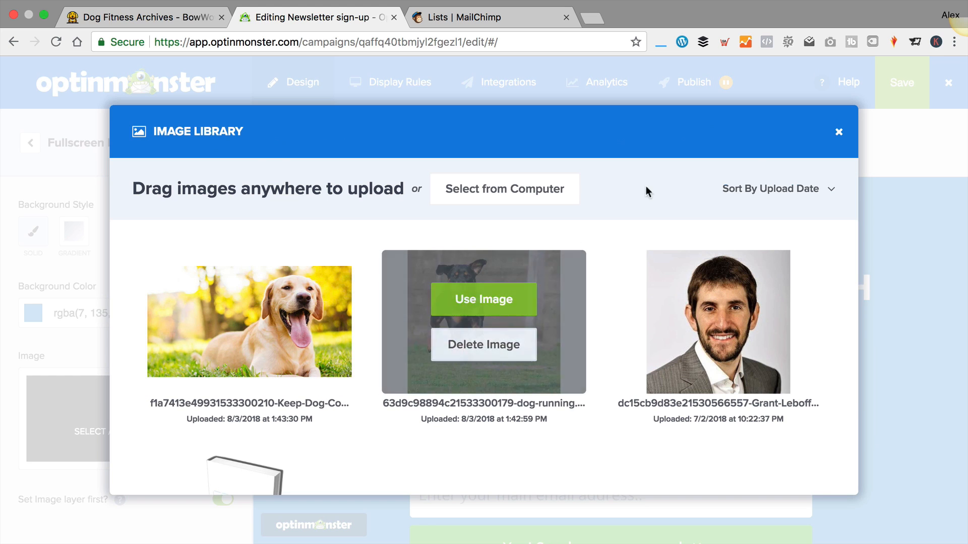
click(498, 189)
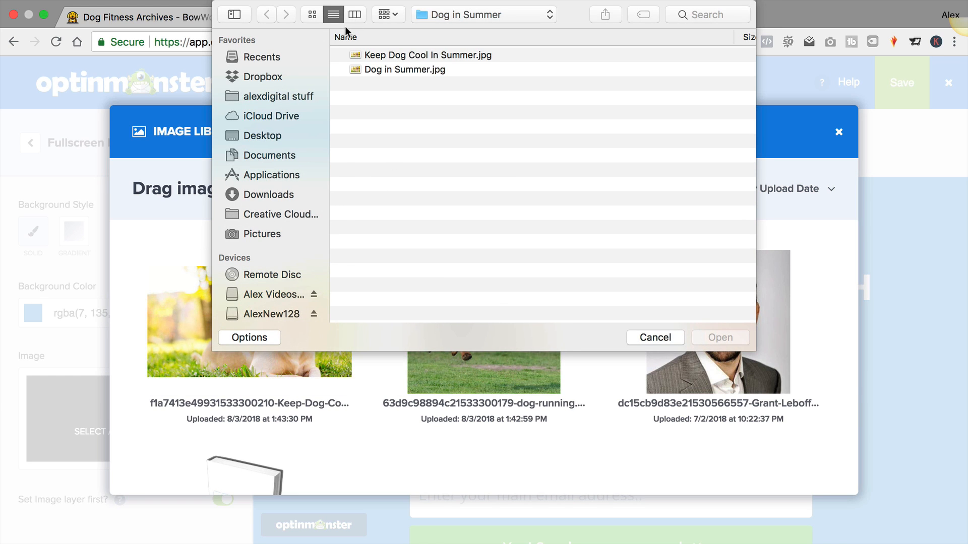
click(466, 9)
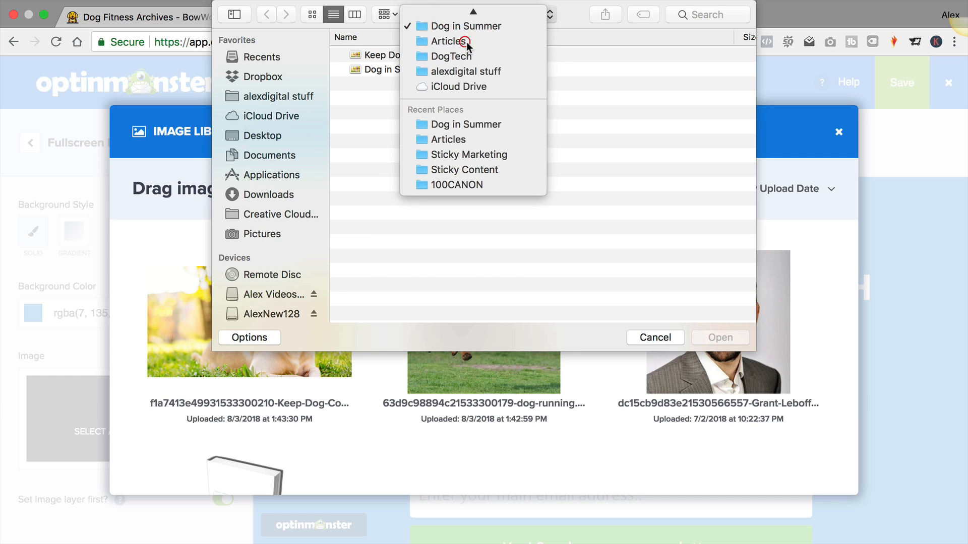
click(467, 41)
double_click(398, 83)
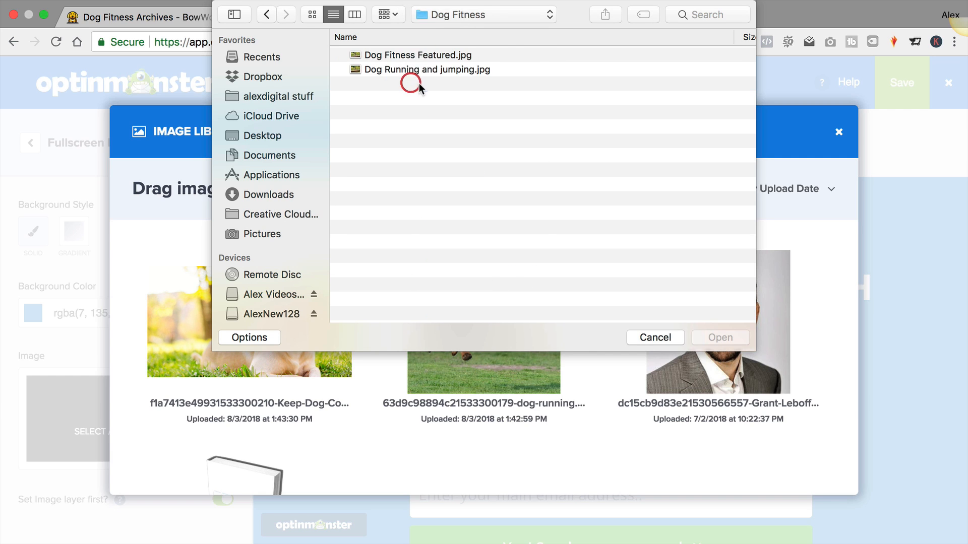
double_click(443, 54)
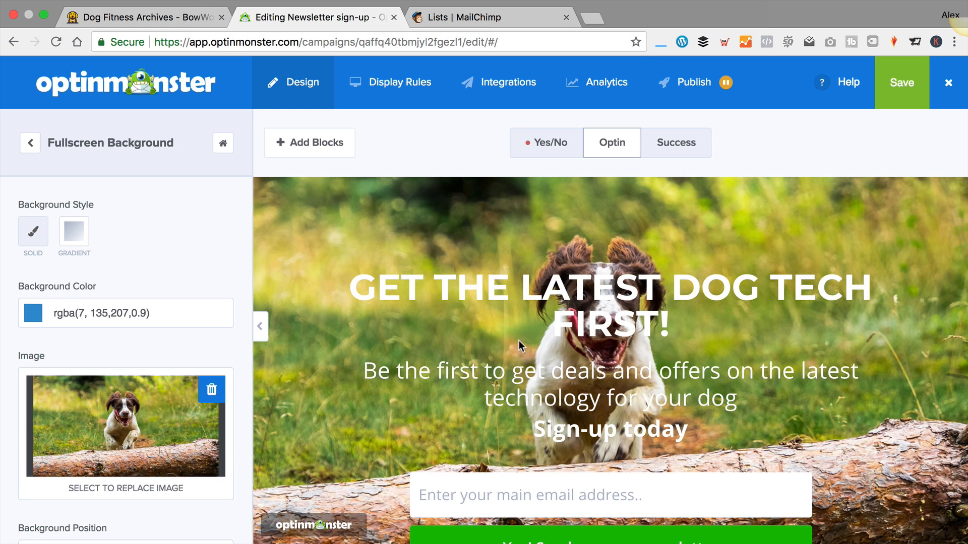
Turn off Set Image layer first so the colour overlays the background photo
scroll(130, 338, down, 3)
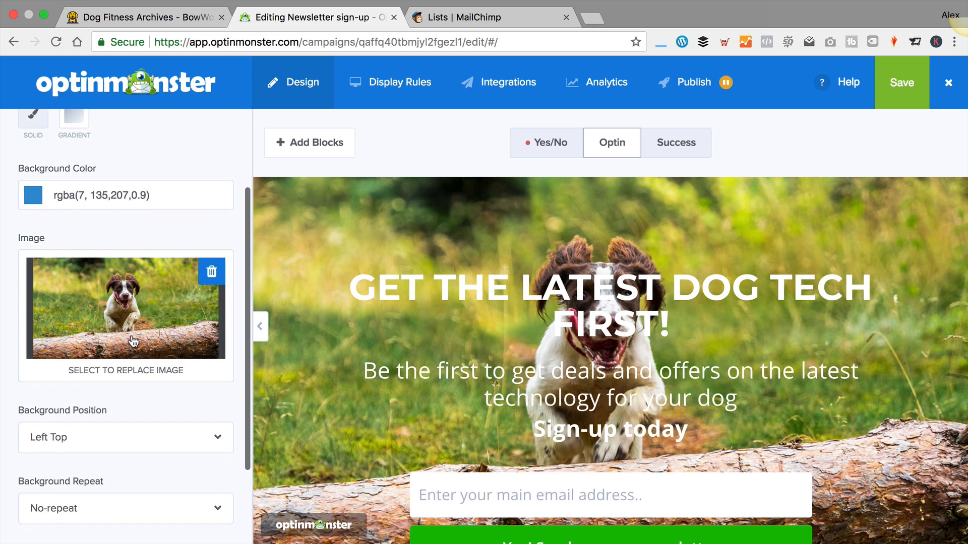
scroll(132, 334, down, 3)
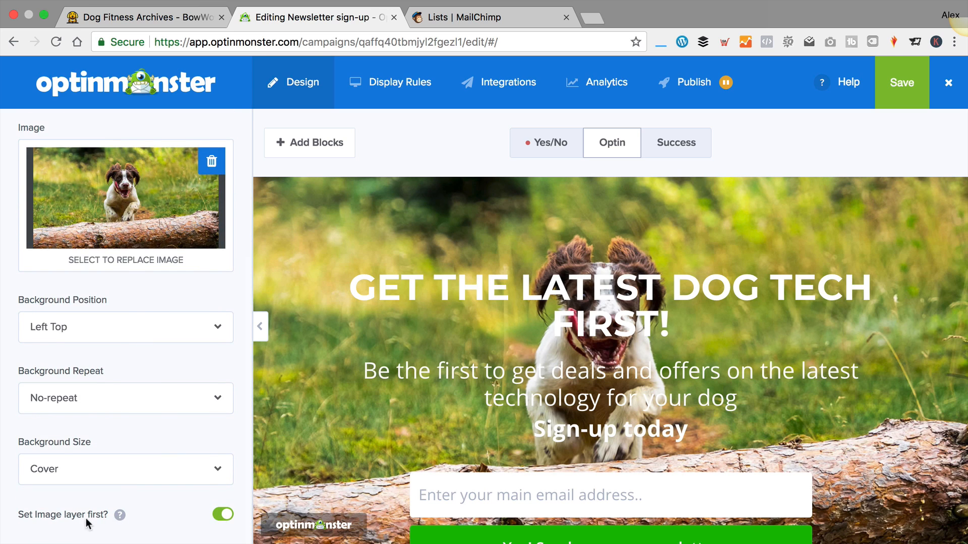
click(223, 515)
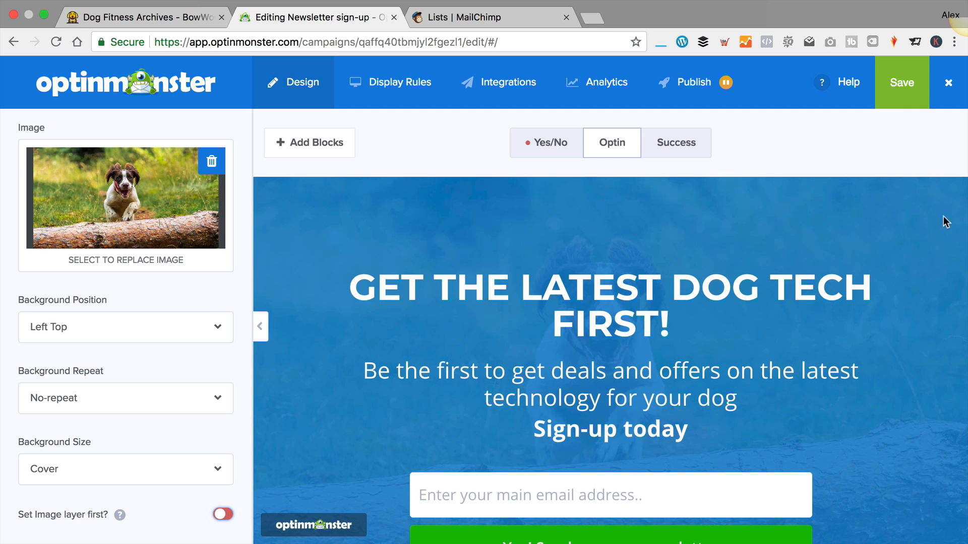
scroll(210, 334, up, 2)
scroll(210, 334, up, 2)
scroll(210, 332, down, 3)
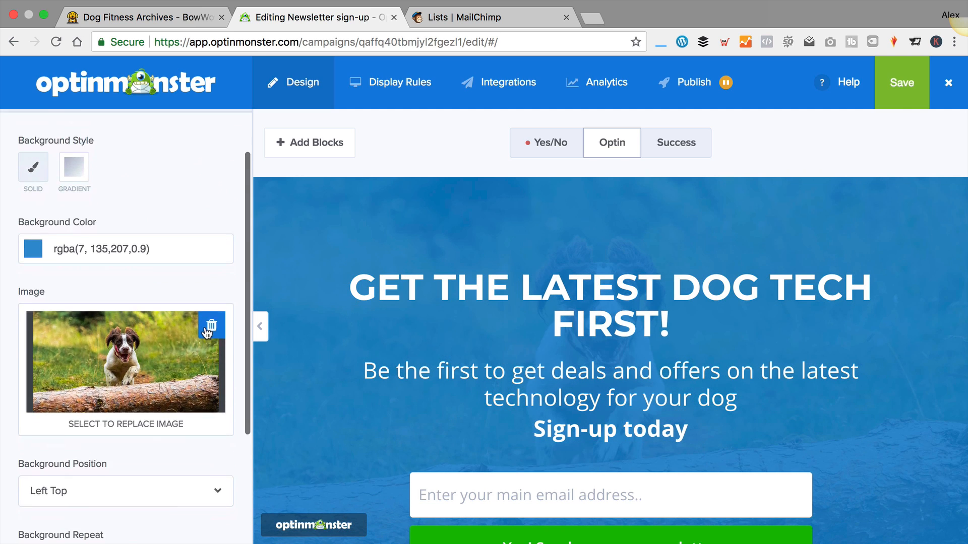
scroll(209, 331, up, 4)
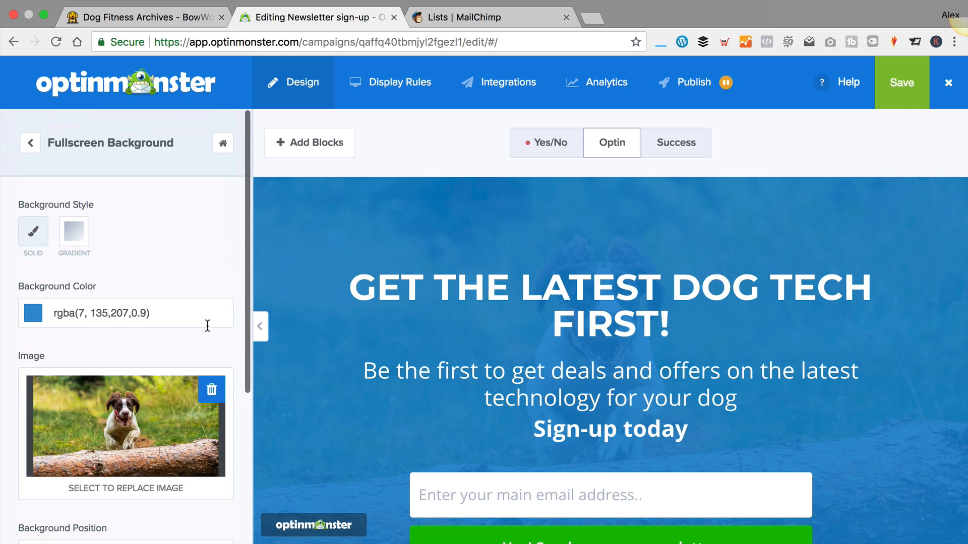
Set the fullscreen background overlay colour to orange at rgba(207, 99, 7, 0.4)
click(36, 317)
drag(204, 481, 70, 470)
scroll(192, 421, down, 8)
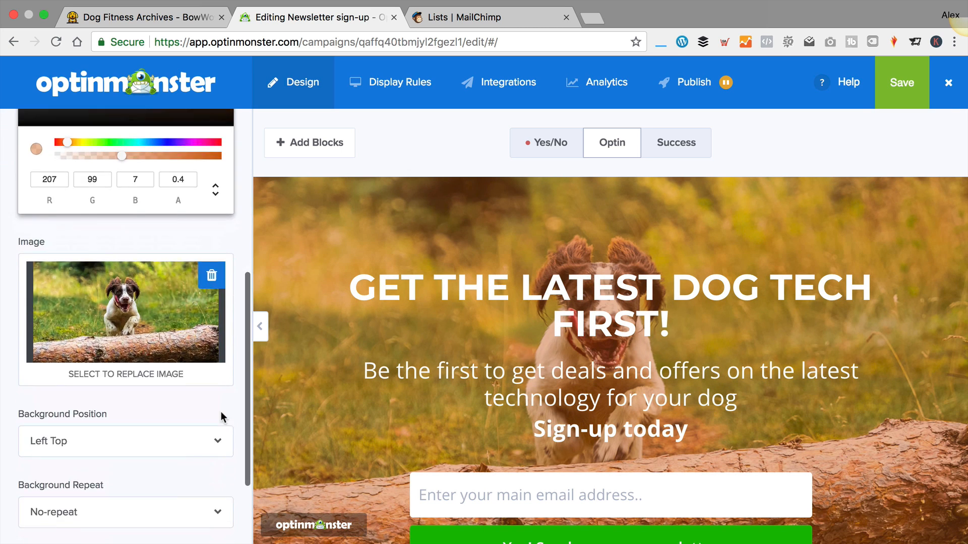
scroll(188, 304, down, 2)
scroll(186, 300, up, 10)
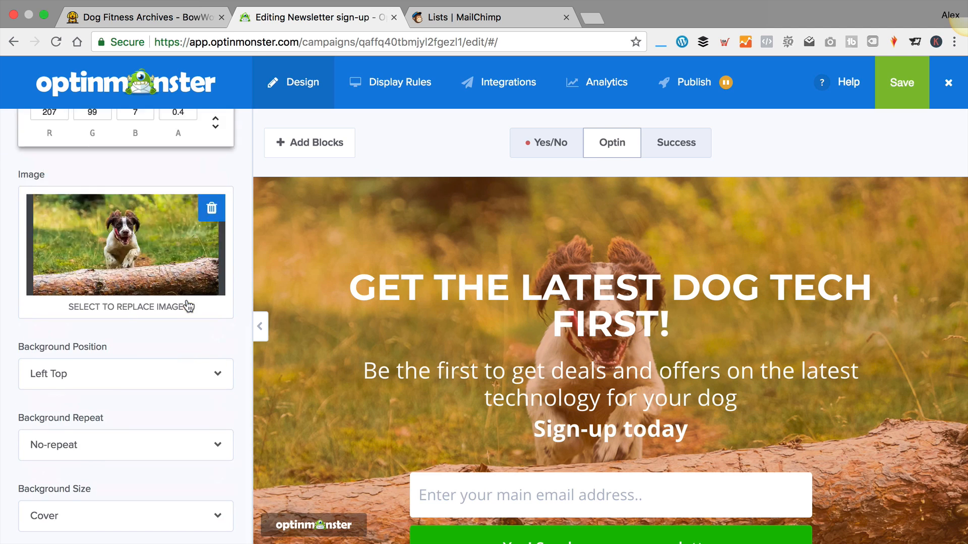
click(29, 146)
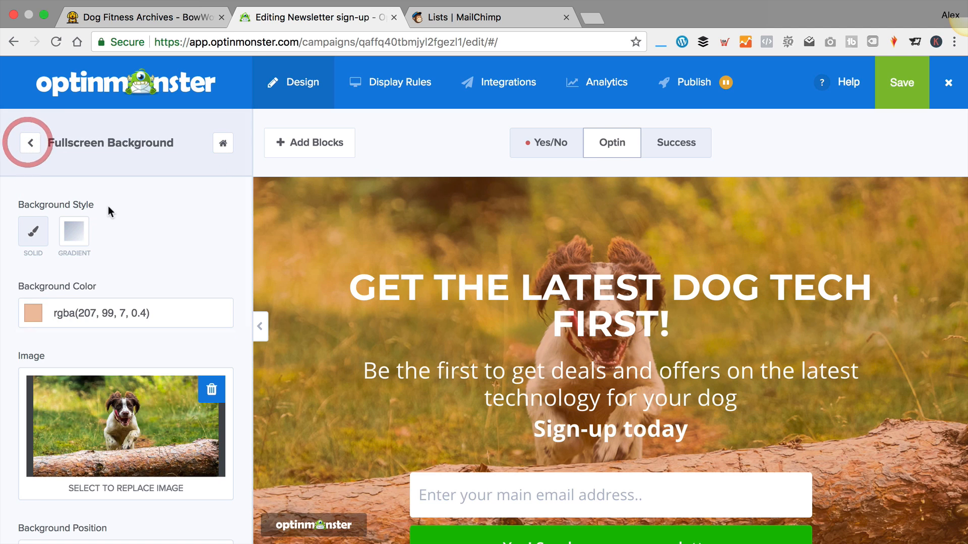
Turn on the campaign's close button and glance at the Custom CSS settings
click(29, 143)
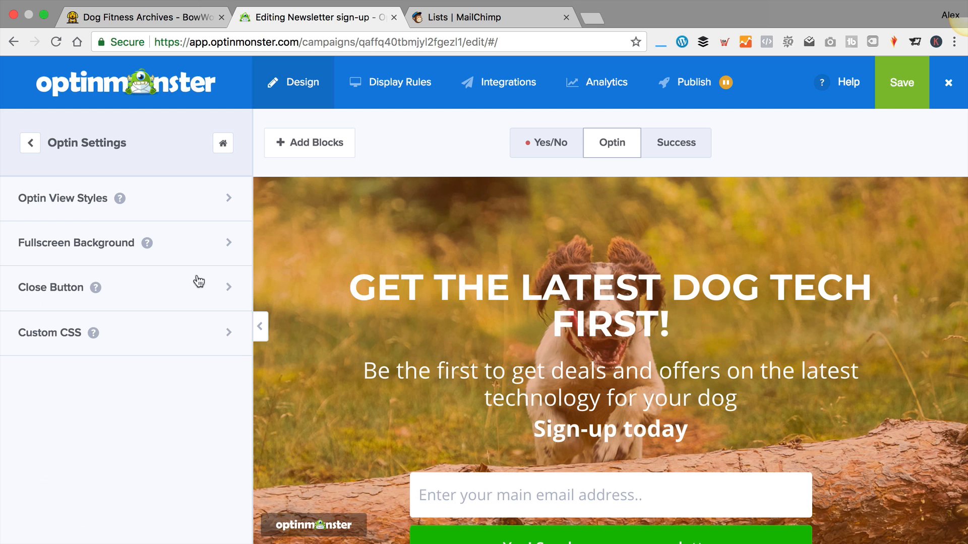
click(131, 288)
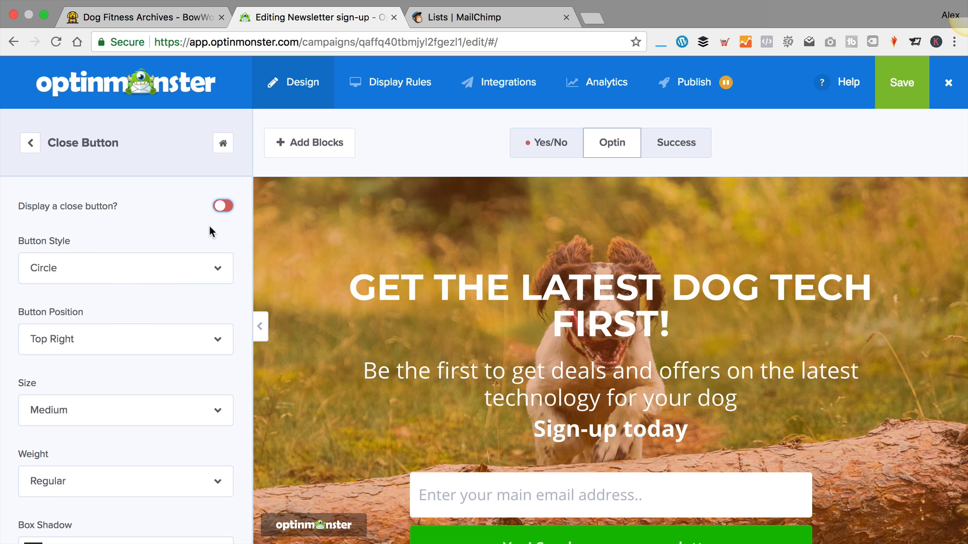
click(222, 206)
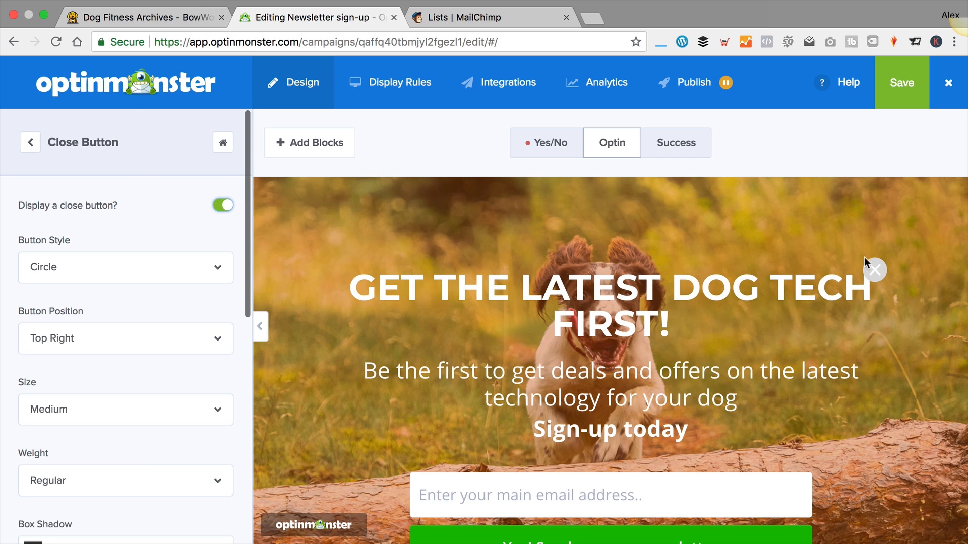
click(37, 144)
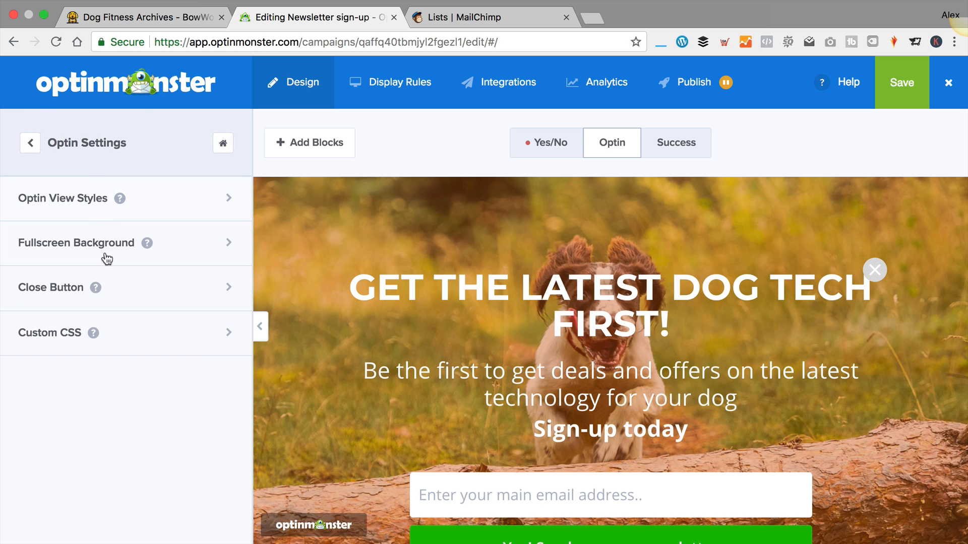
click(195, 340)
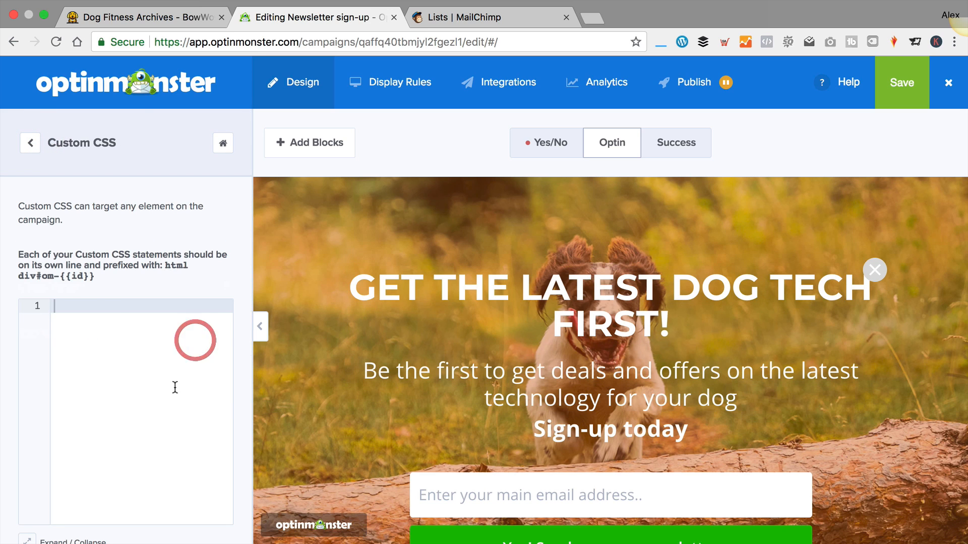
click(34, 146)
click(33, 144)
scroll(163, 289, down, 3)
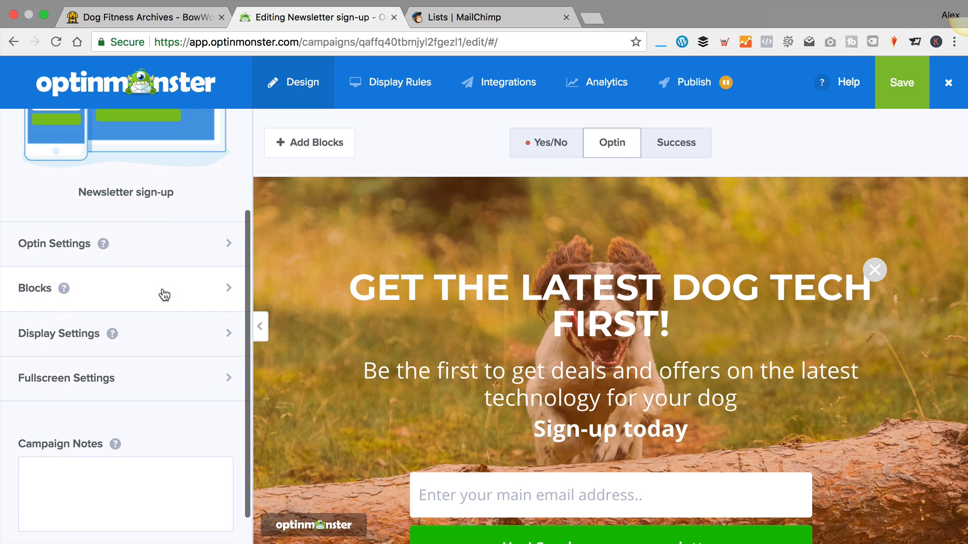
Browse the Blocks panel's element blocks, dragging Image without adding it
click(114, 290)
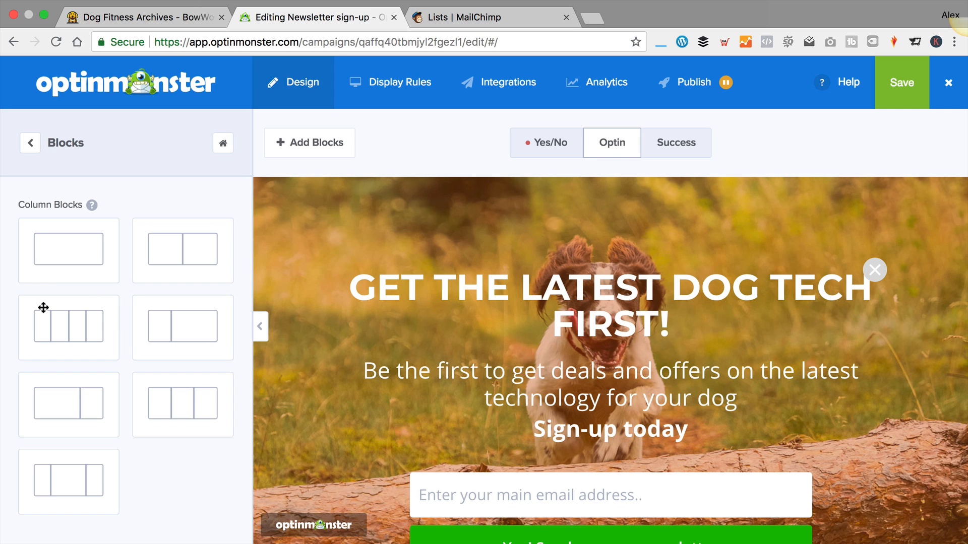
scroll(67, 198, down, 6)
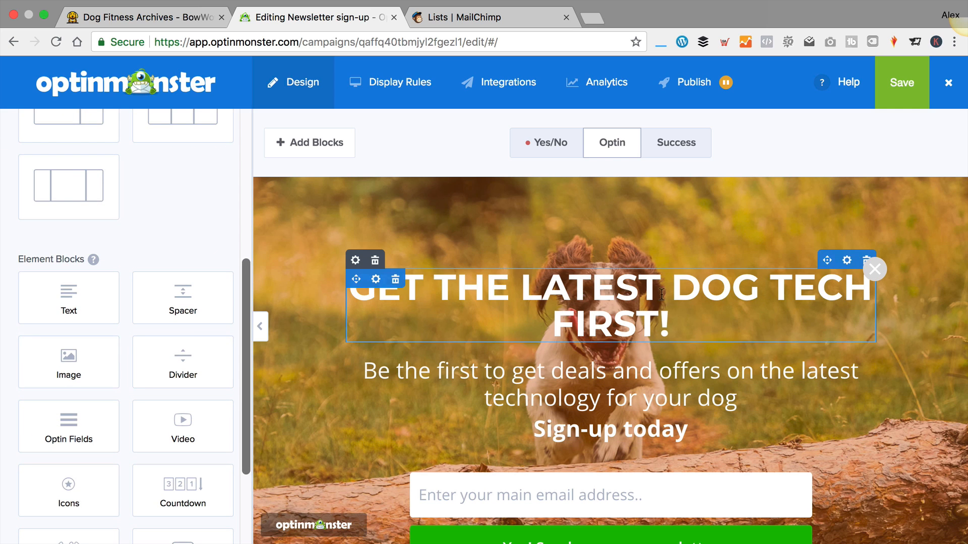
scroll(483, 318, down, 3)
drag(85, 372, 85, 353)
scroll(86, 353, down, 3)
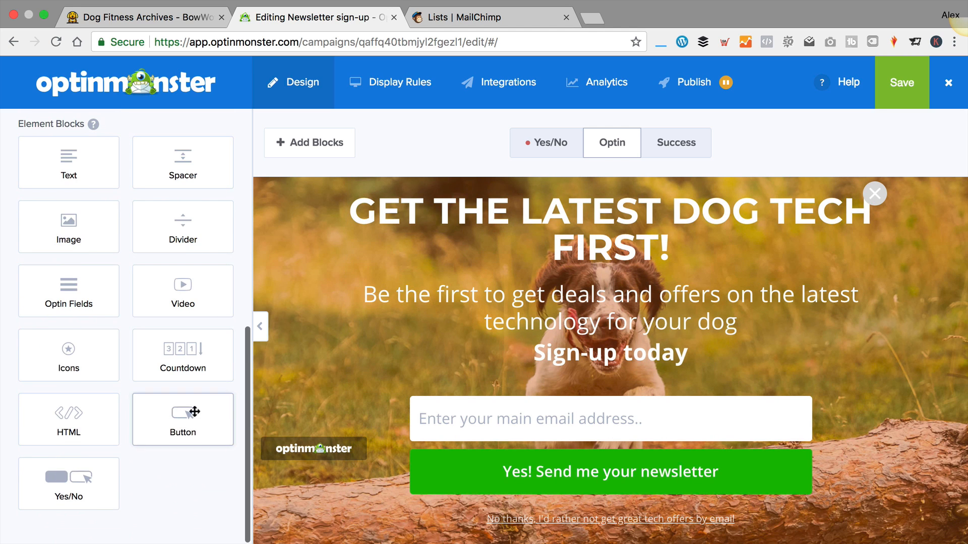
scroll(190, 410, up, 3)
scroll(202, 247, up, 6)
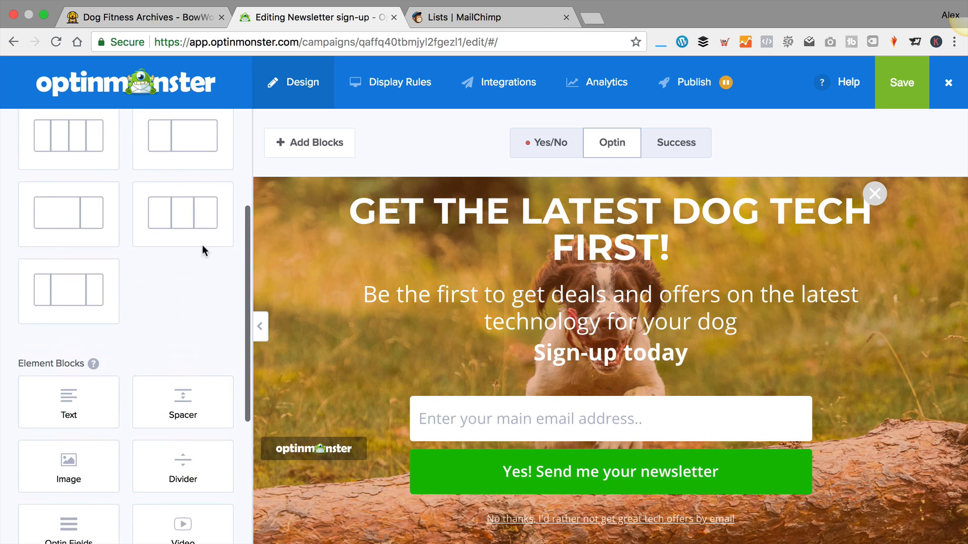
In Display Settings, toggle Display Powered By Link off and back on
click(34, 147)
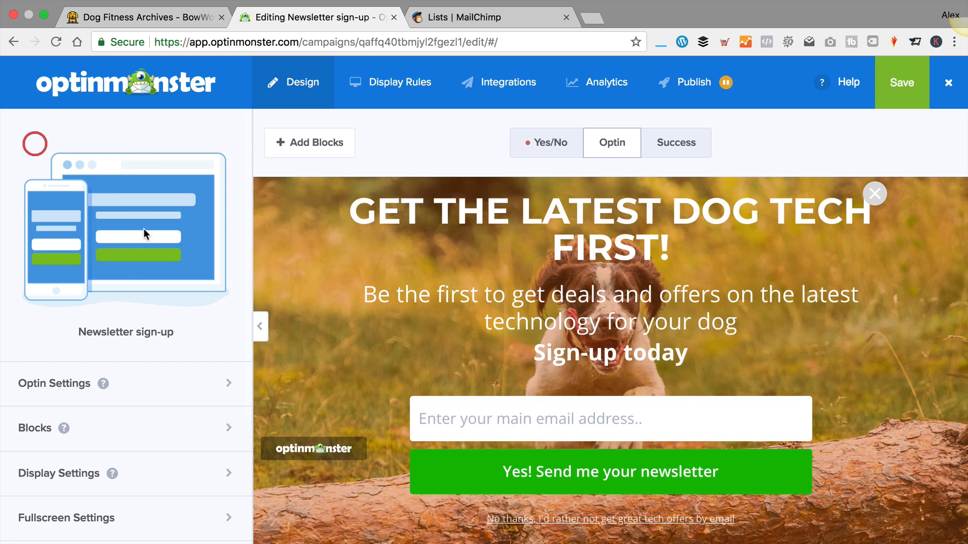
scroll(151, 252, down, 2)
click(156, 373)
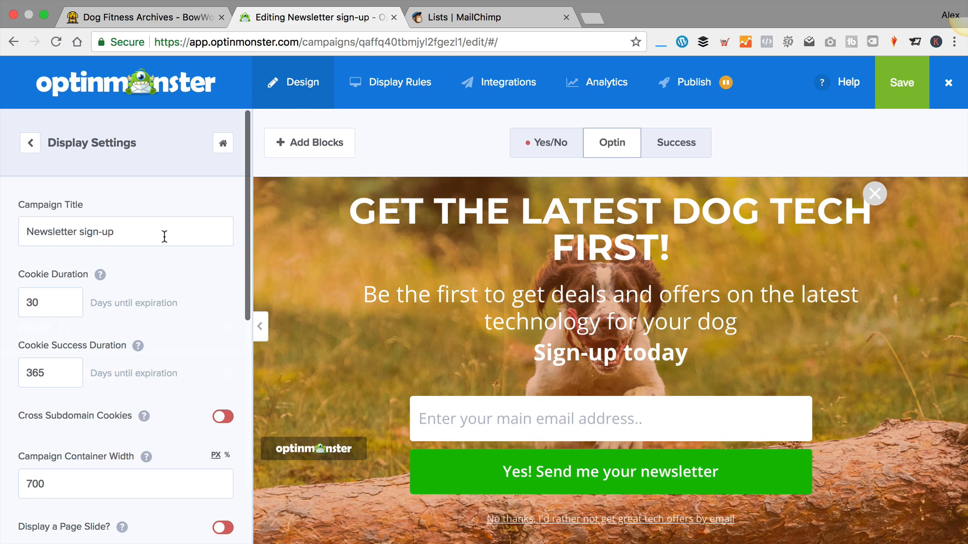
scroll(164, 230, down, 1)
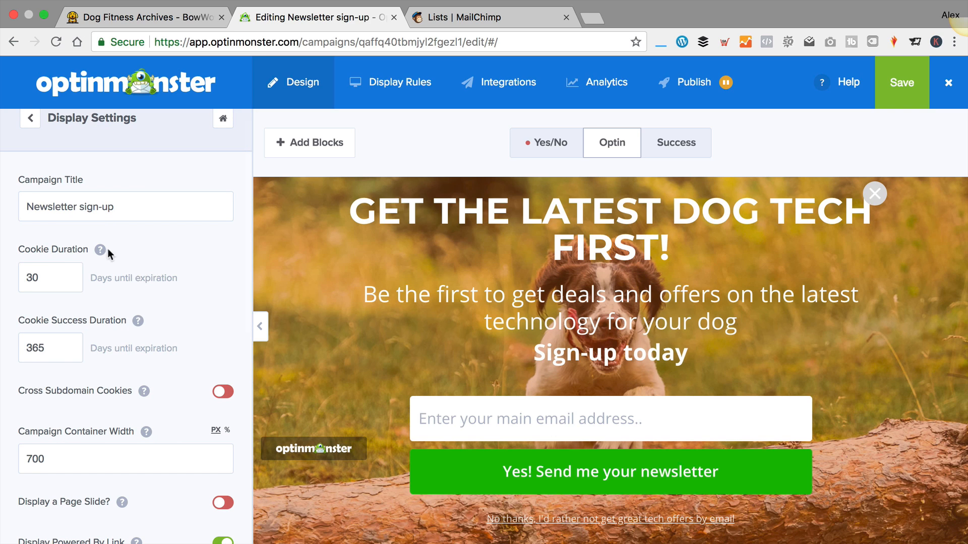
scroll(121, 358, down, 3)
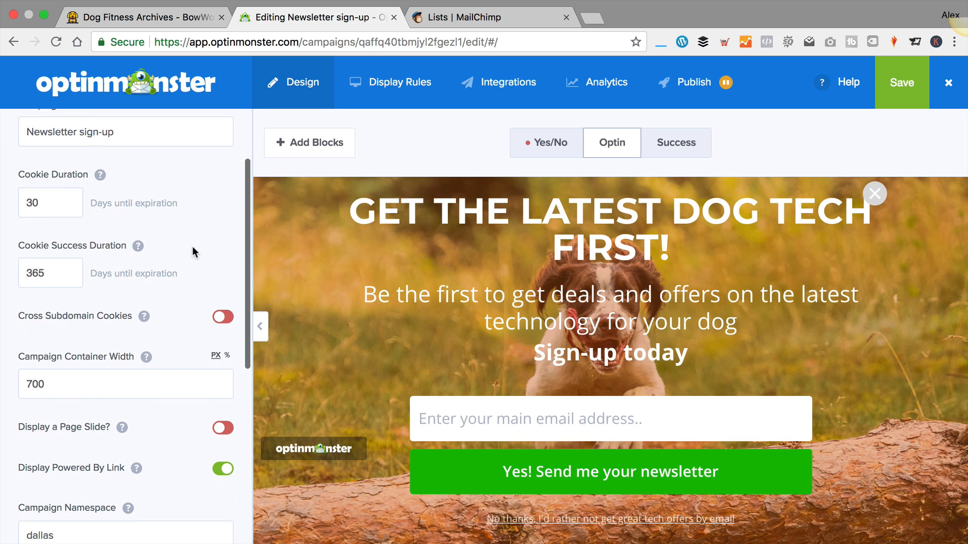
scroll(195, 240, down, 1)
scroll(189, 240, down, 1)
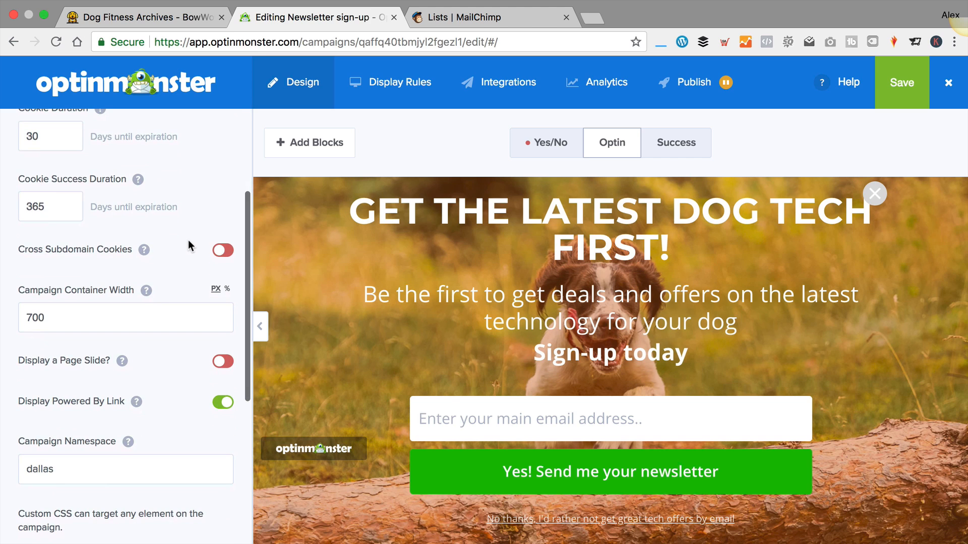
scroll(189, 240, down, 2)
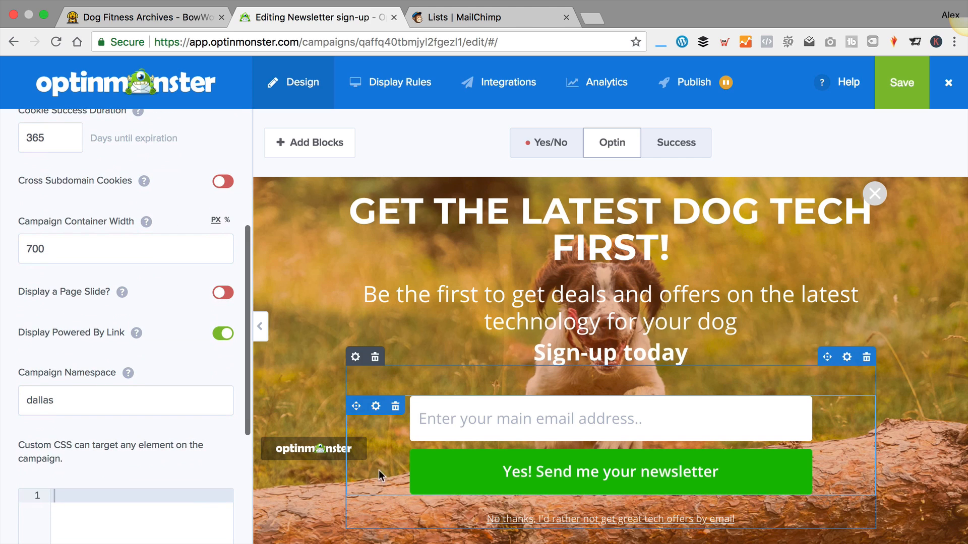
click(222, 335)
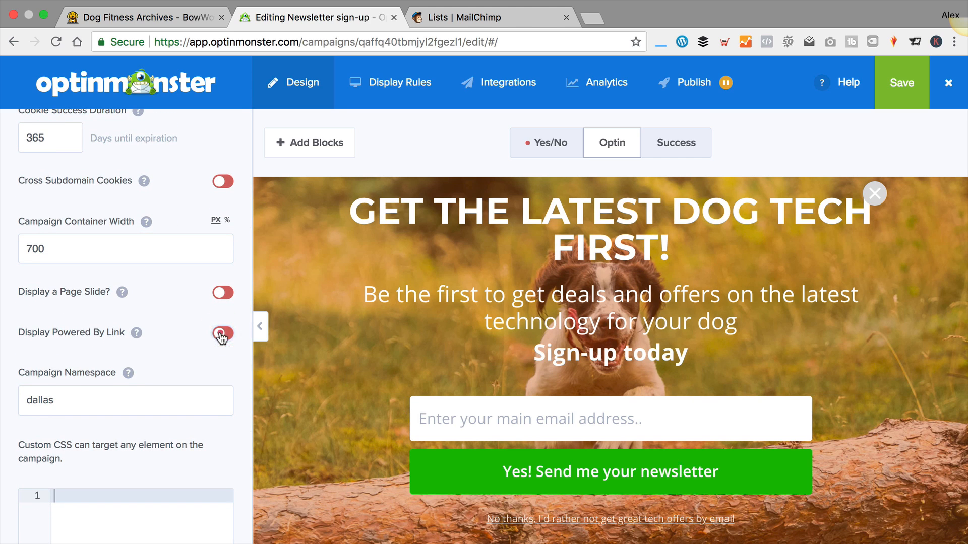
click(222, 335)
scroll(187, 405, down, 1)
scroll(52, 310, down, 3)
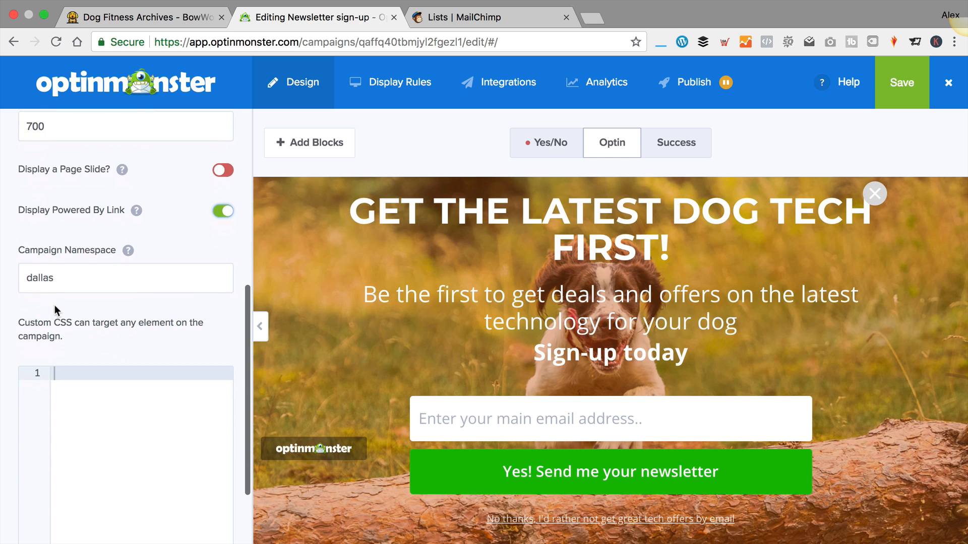
scroll(54, 304, up, 10)
Turn on Display a Page Slide in the Fullscreen Settings
click(31, 143)
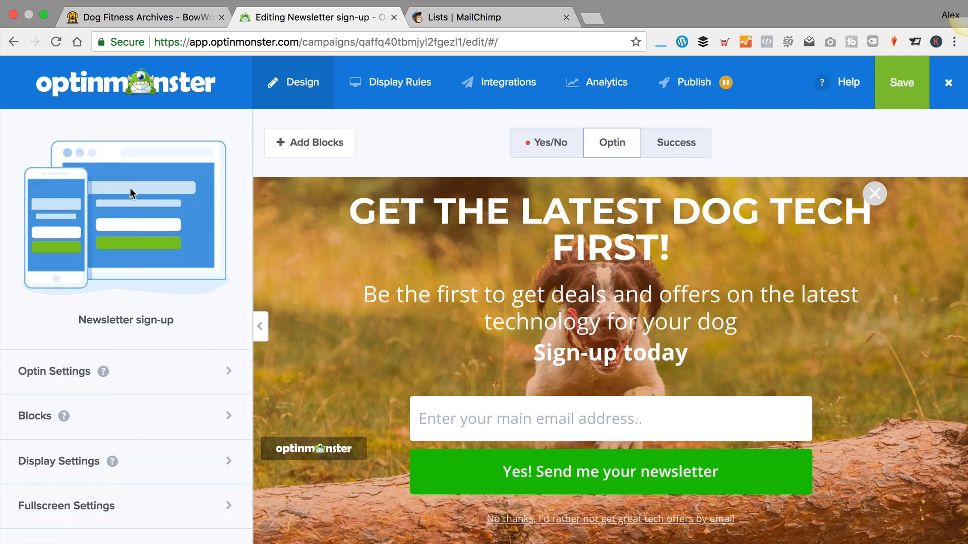
scroll(126, 277, down, 3)
scroll(133, 275, down, 2)
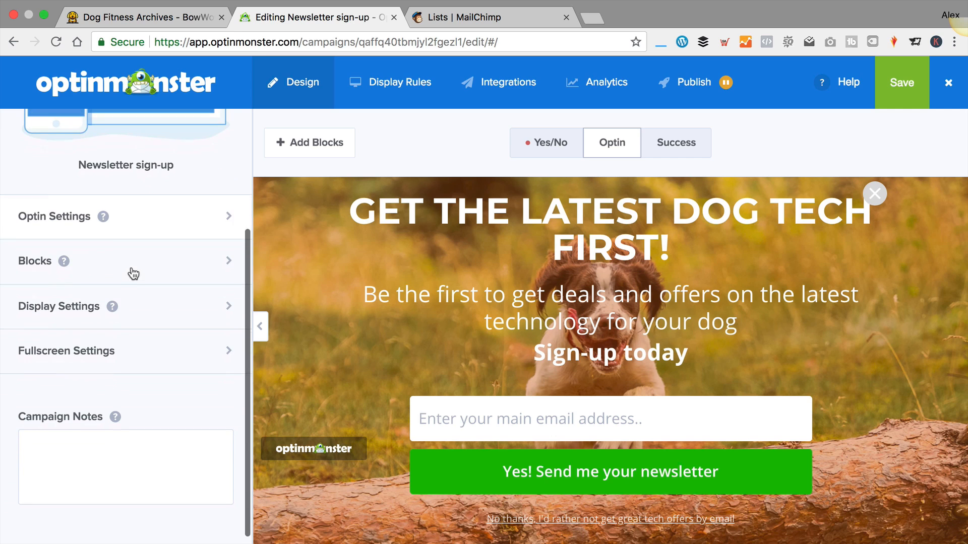
click(165, 352)
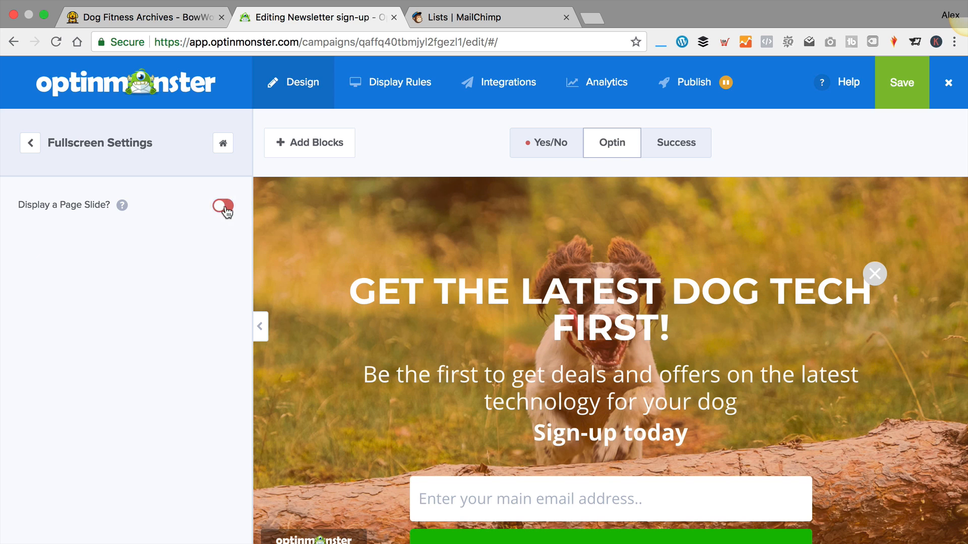
click(223, 207)
click(30, 143)
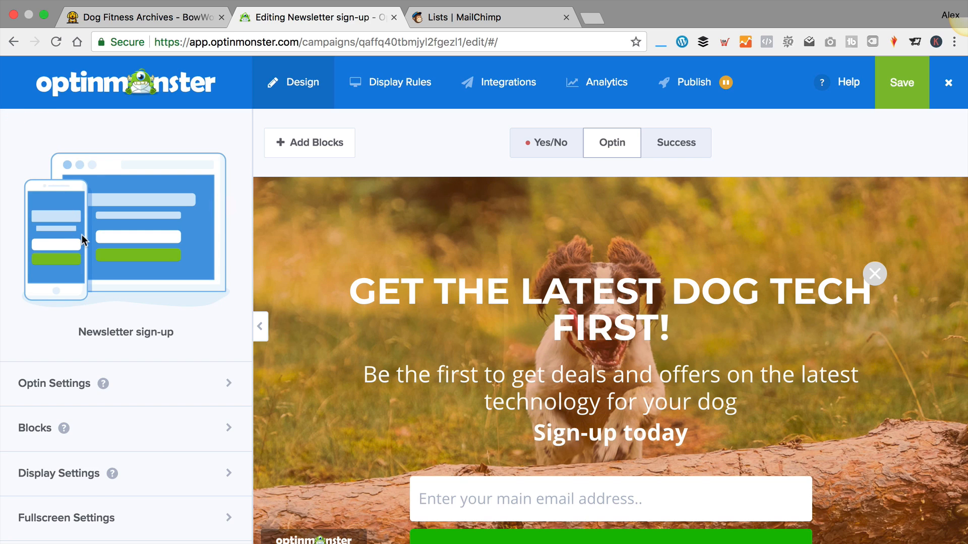
scroll(111, 239, down, 3)
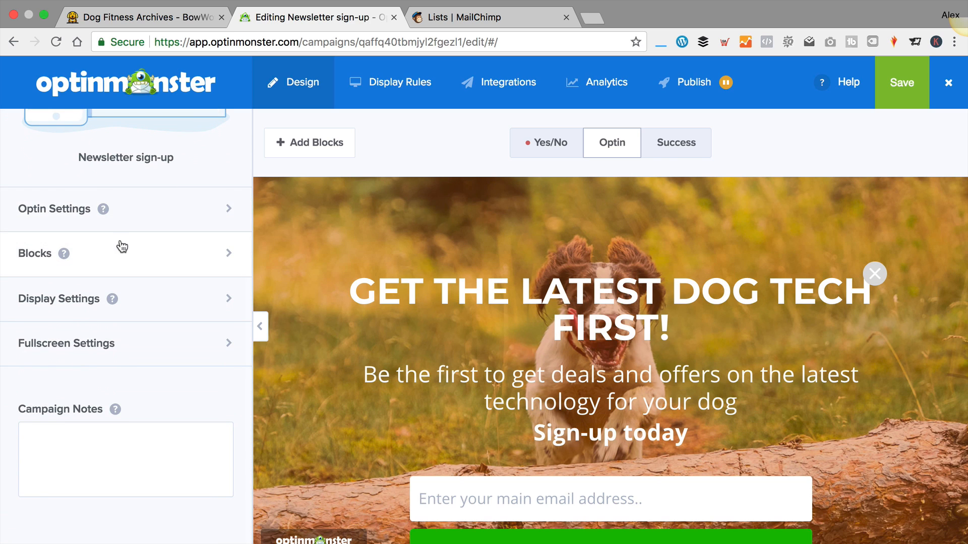
In the Success view, delete the word PARTNER from the heading
click(682, 145)
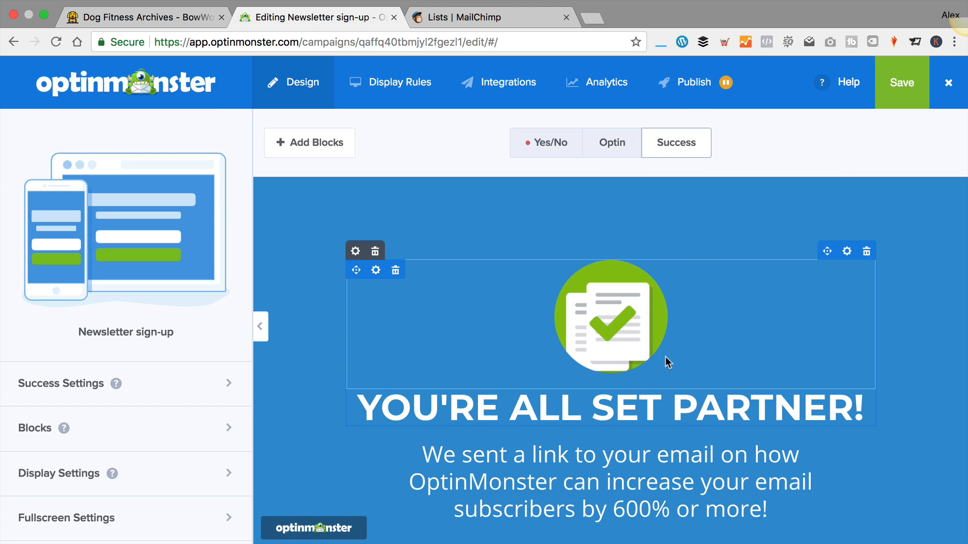
click(562, 405)
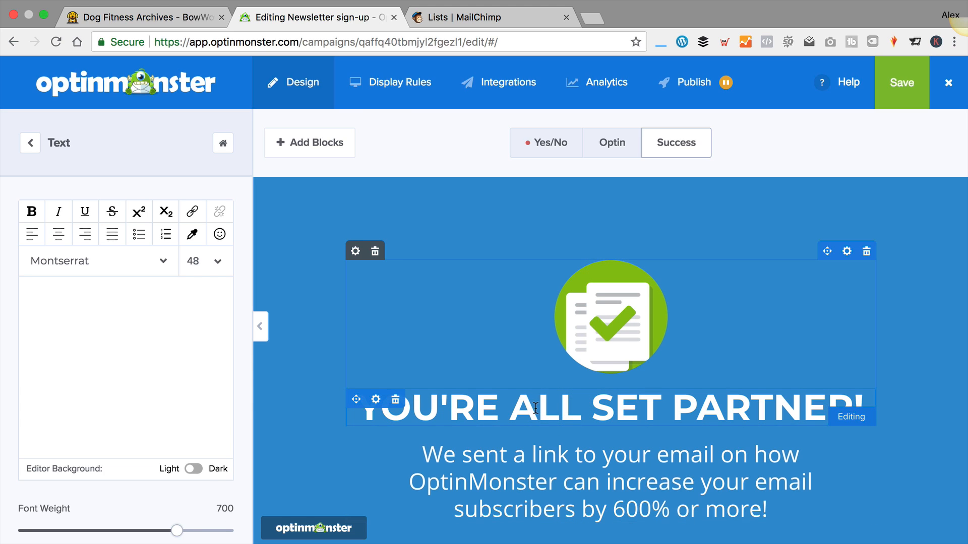
click(194, 469)
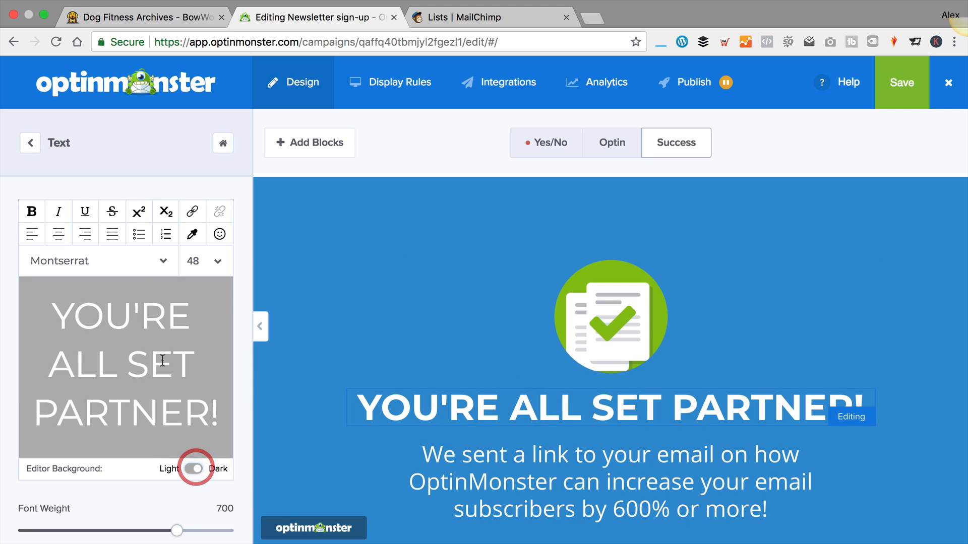
drag(207, 409, 4, 417)
click(125, 407)
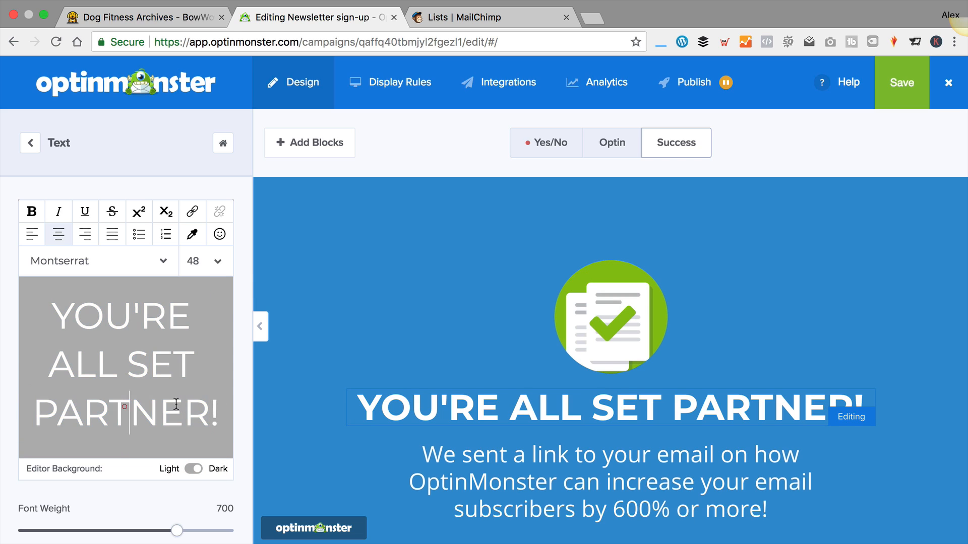
key(BackSpace)
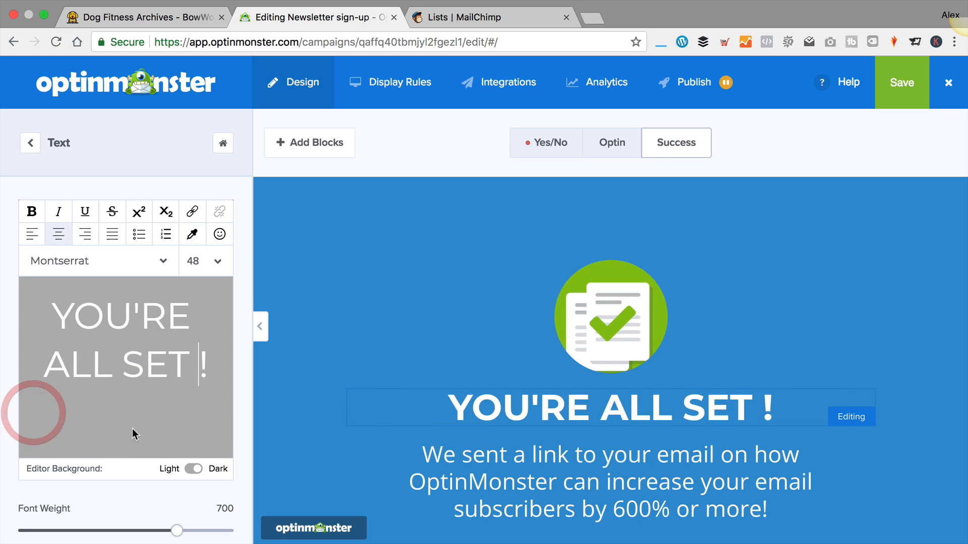
End the success message with '. Make sure you click the link to confirm your subscription'
click(622, 460)
click(196, 529)
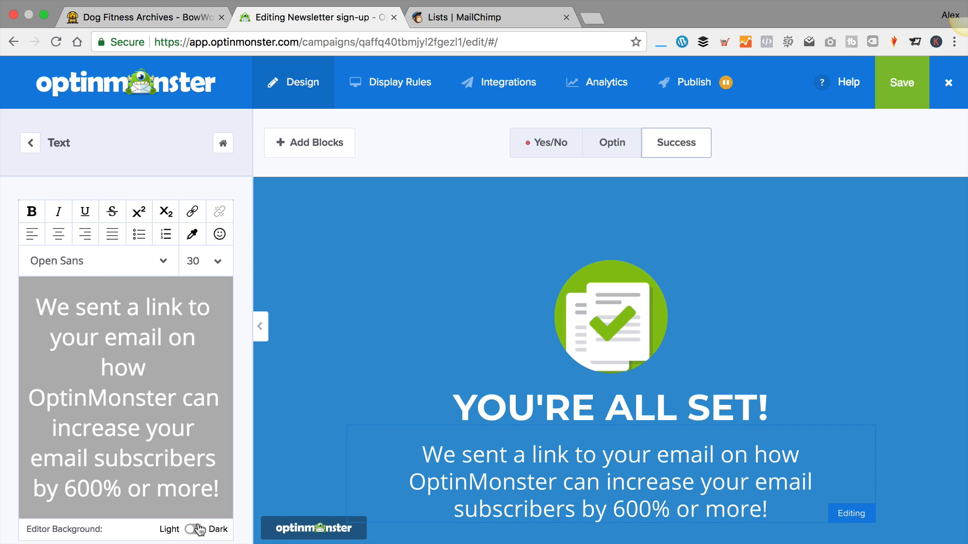
scroll(190, 328, down, 1)
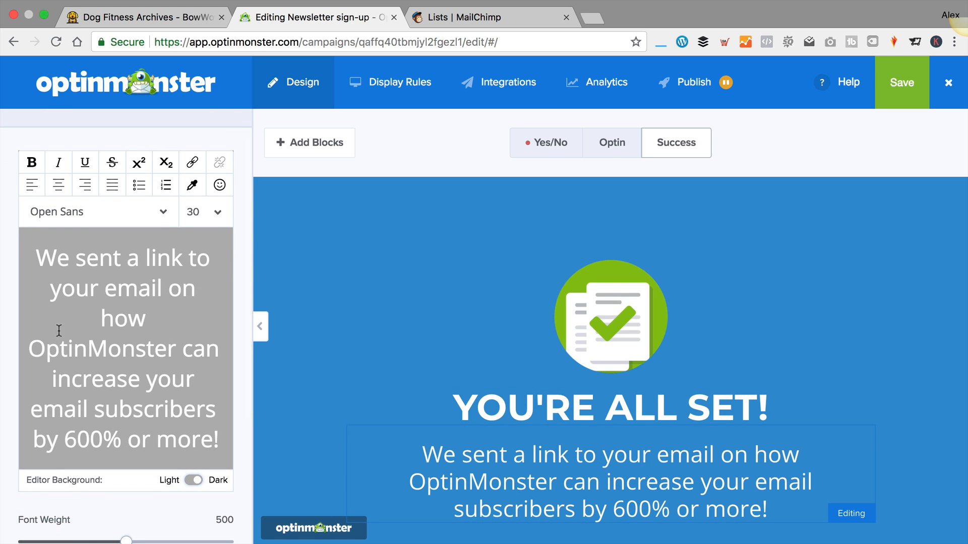
drag(54, 324, 153, 371)
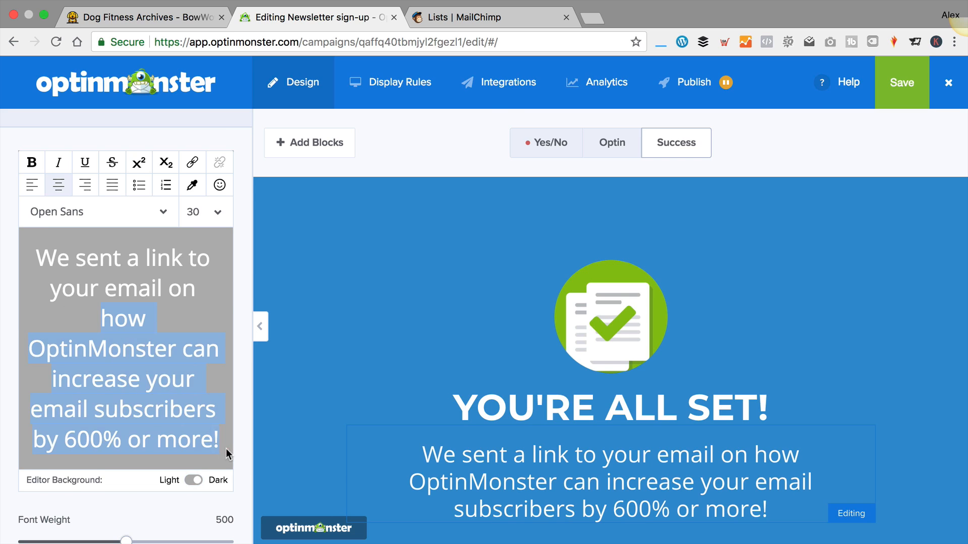
key(BackSpace)
text(. Make)
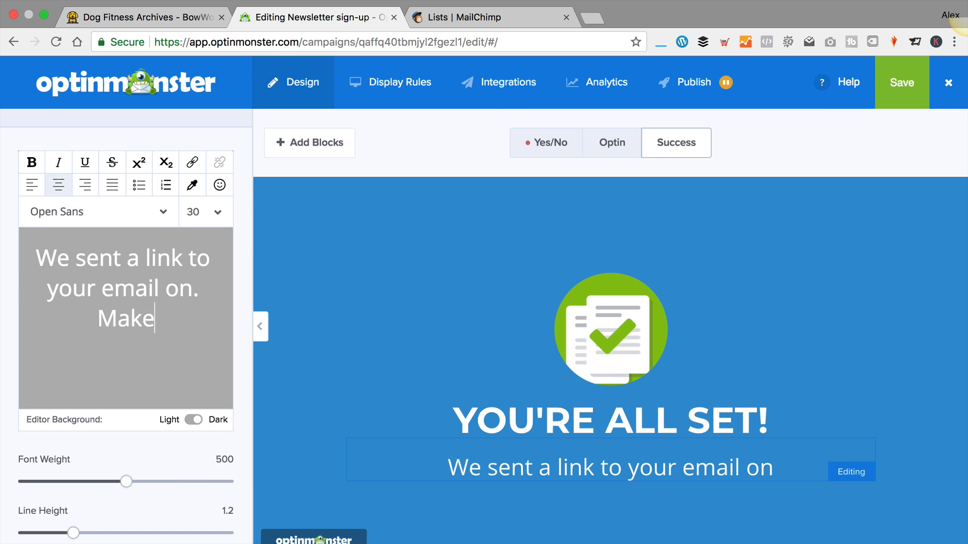
text( sure you click the)
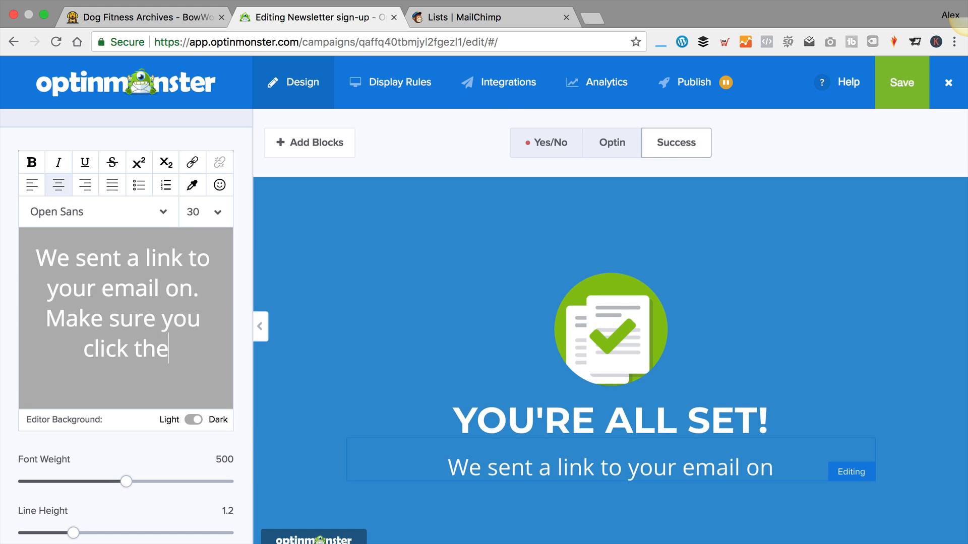
text( link to confirm)
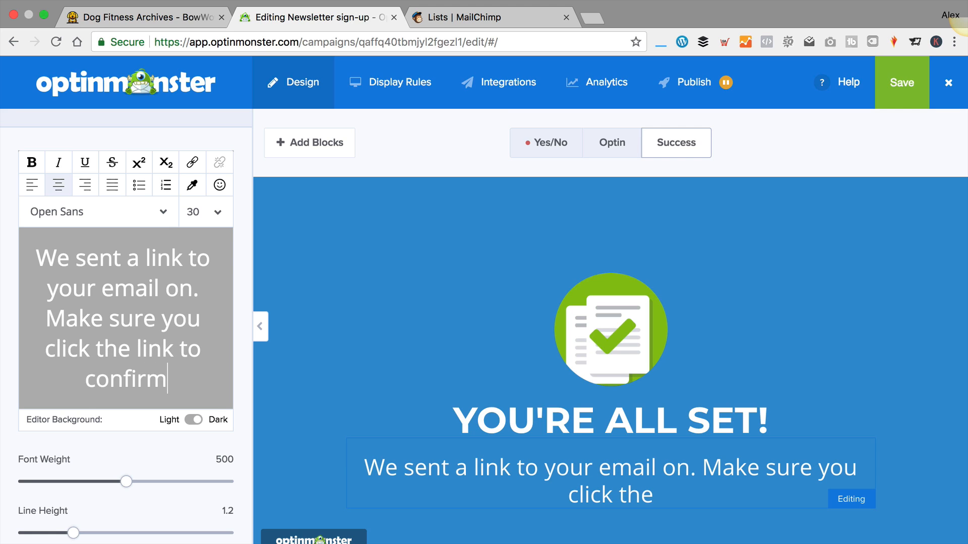
text( your subscrip)
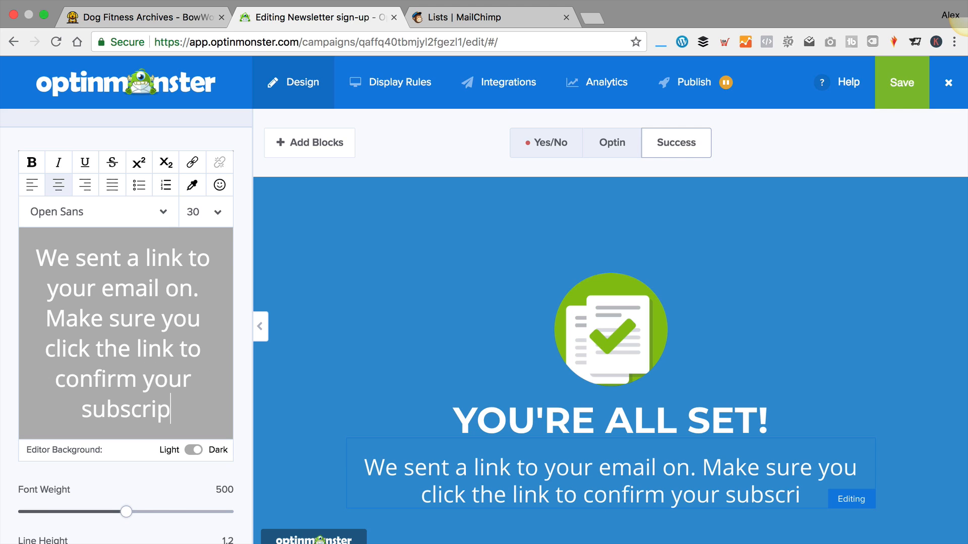
text(tion)
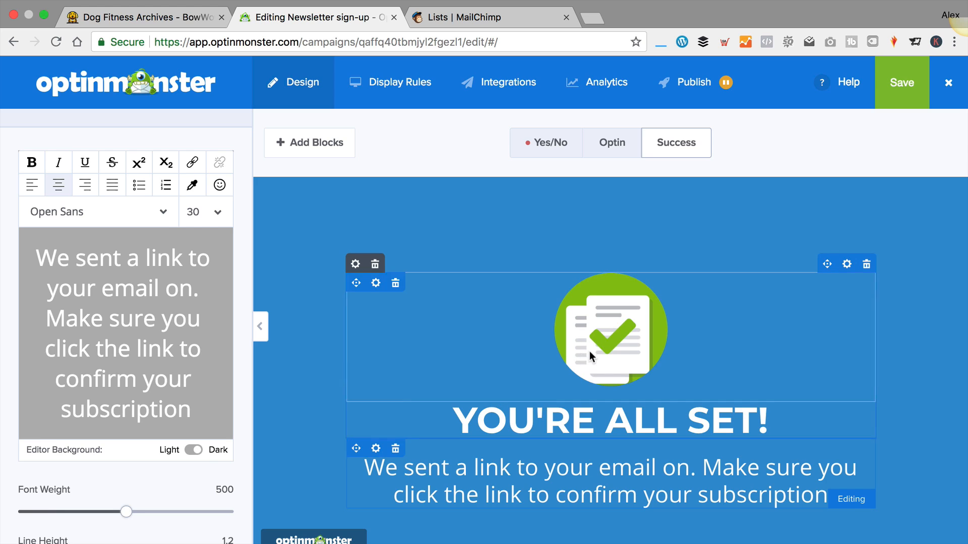
scroll(589, 351, down, 1)
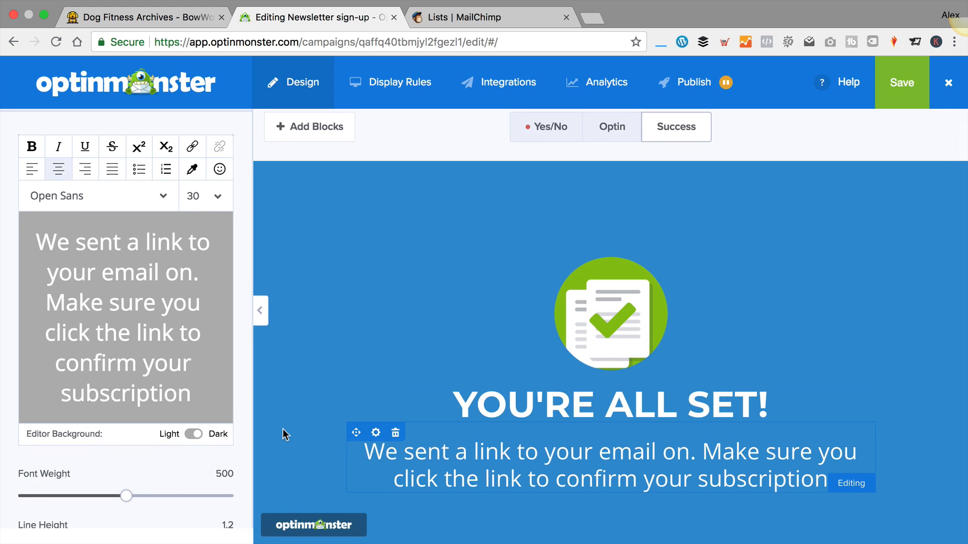
scroll(176, 399, down, 3)
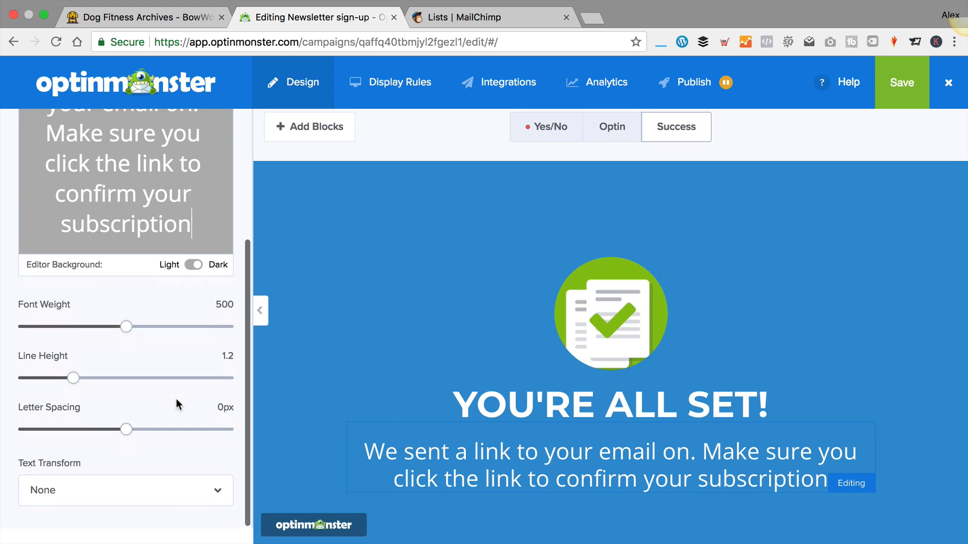
scroll(176, 398, up, 5)
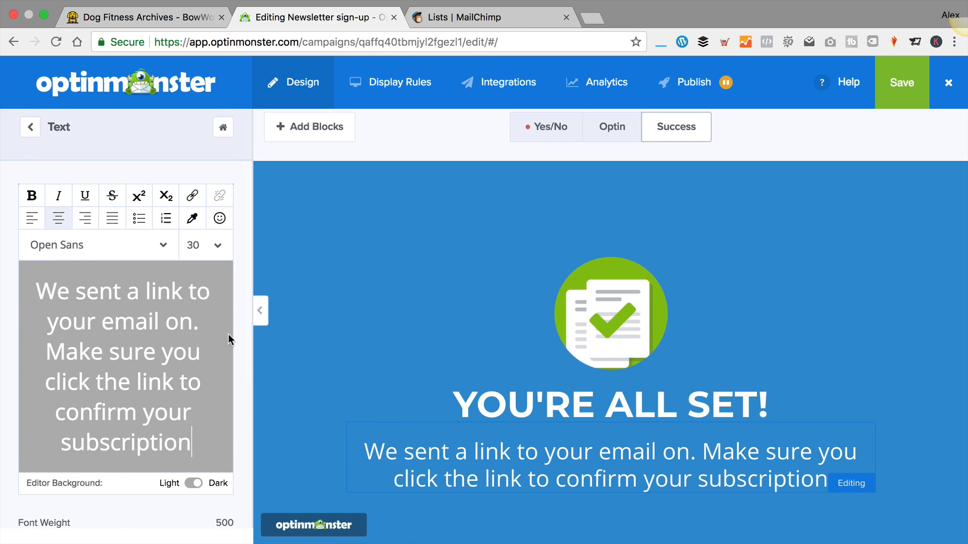
click(31, 127)
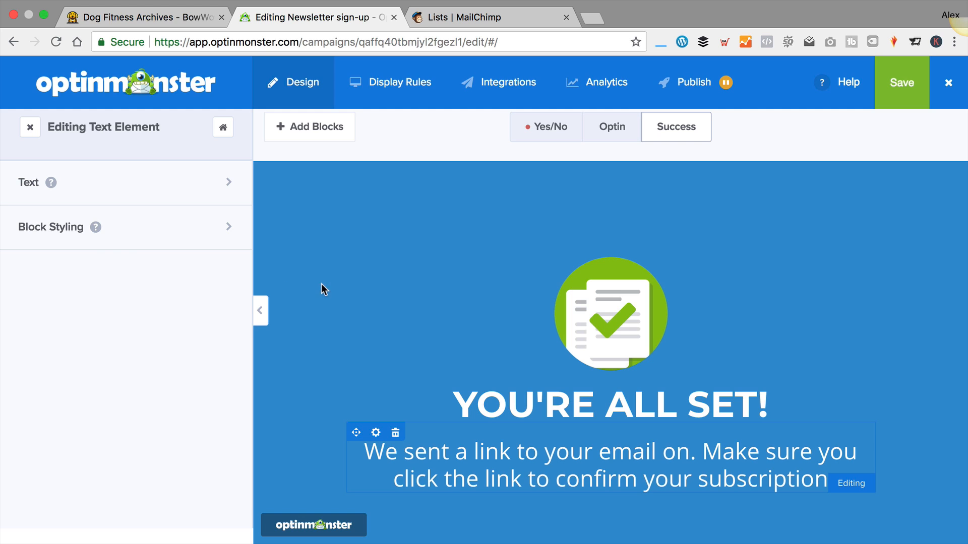
Look over the message block's Block Styling options, then return to its main options
click(144, 229)
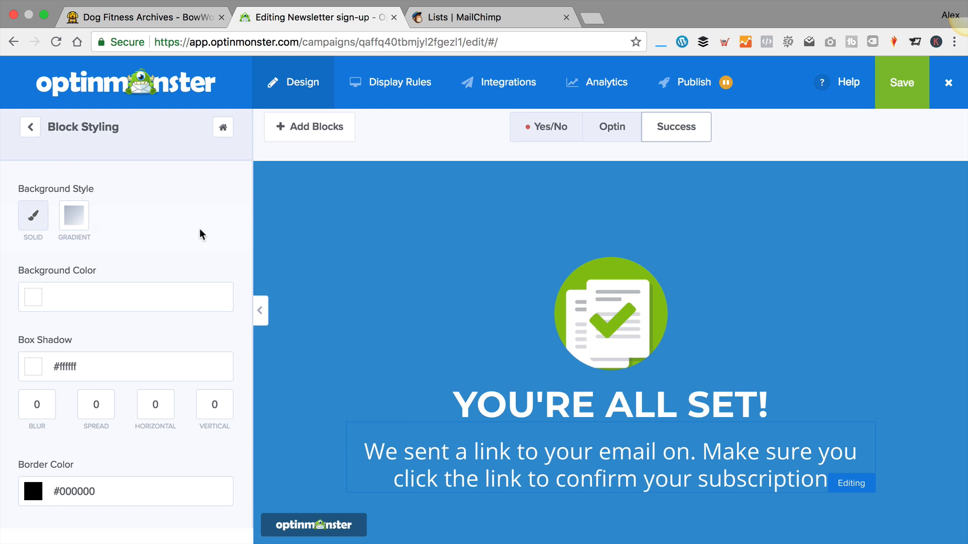
click(323, 221)
click(30, 128)
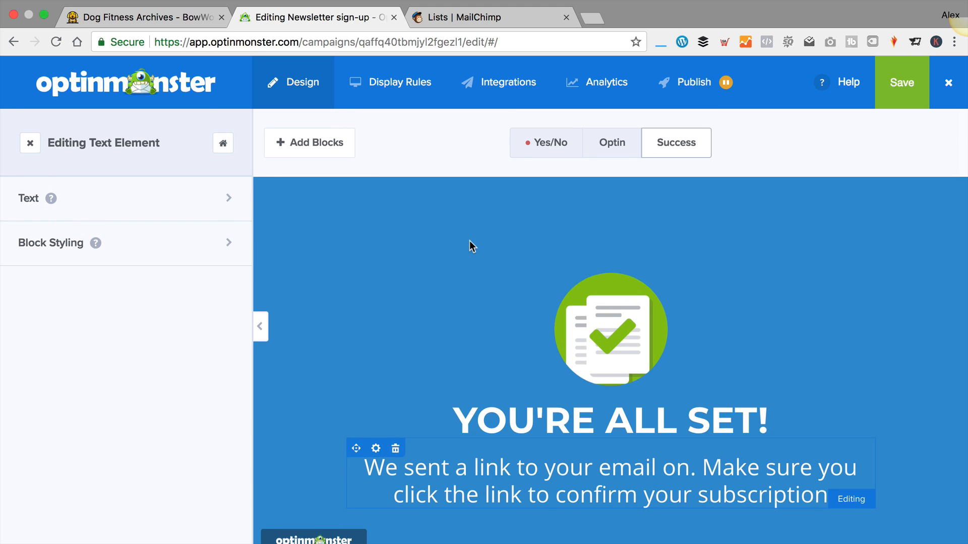
scroll(467, 238, down, 1)
Choose the lying dog photo as the Success view's fullscreen background image
click(30, 129)
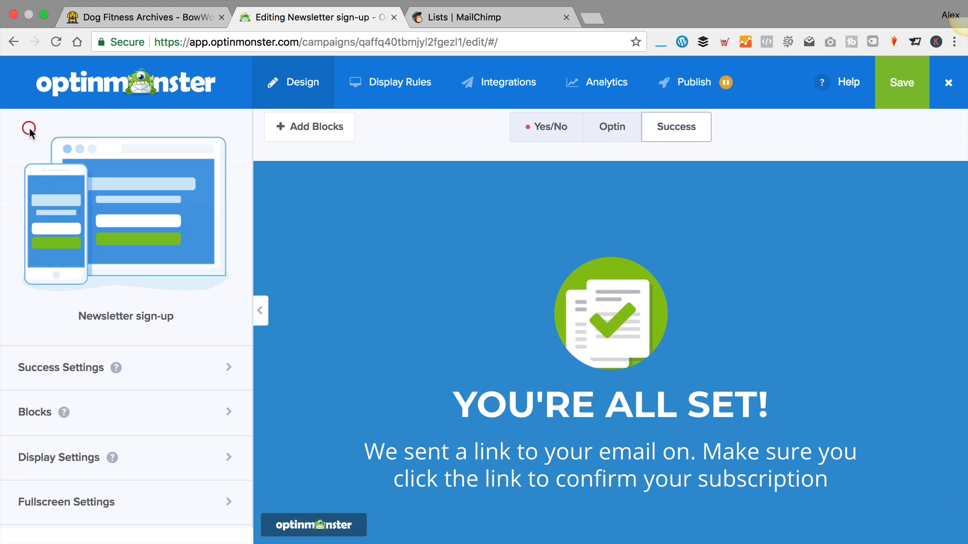
scroll(101, 198, down, 1)
scroll(102, 197, up, 1)
click(177, 375)
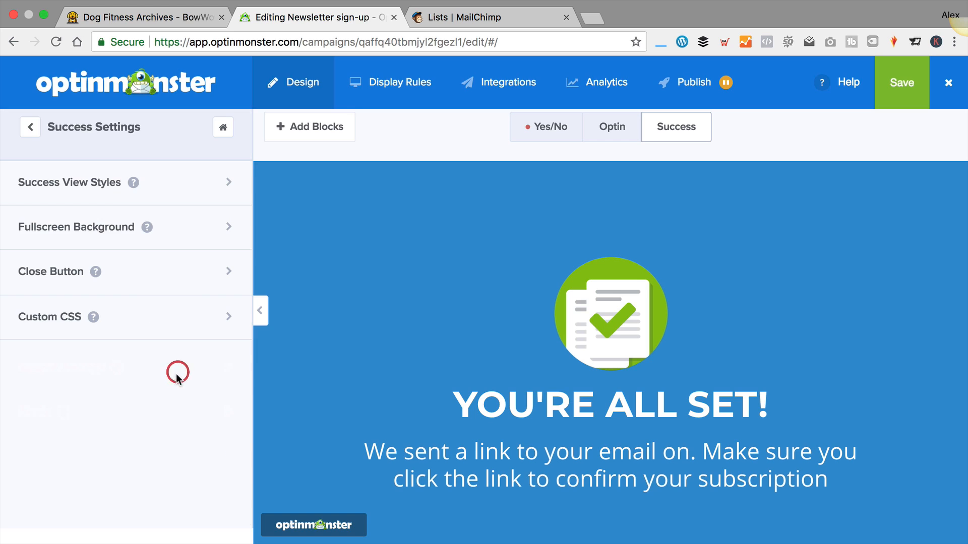
click(187, 179)
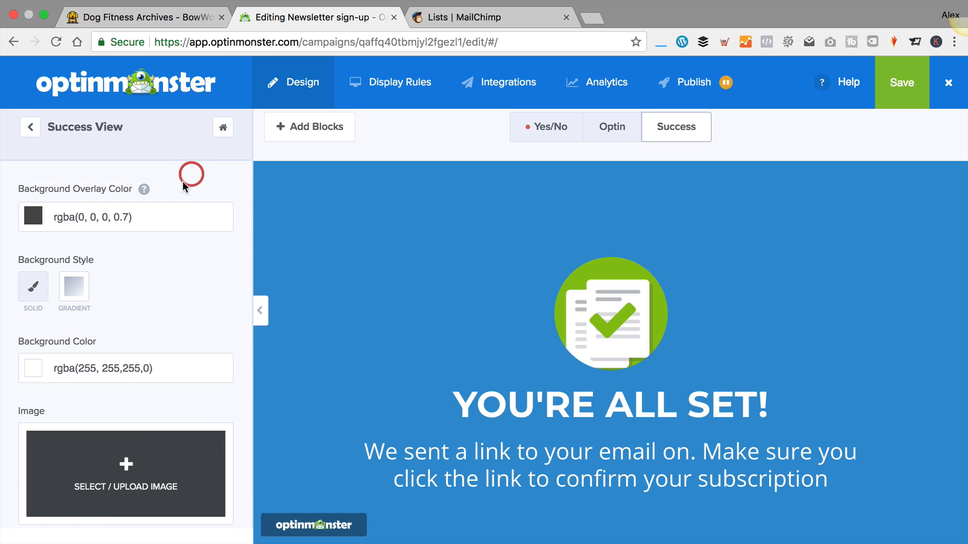
click(31, 127)
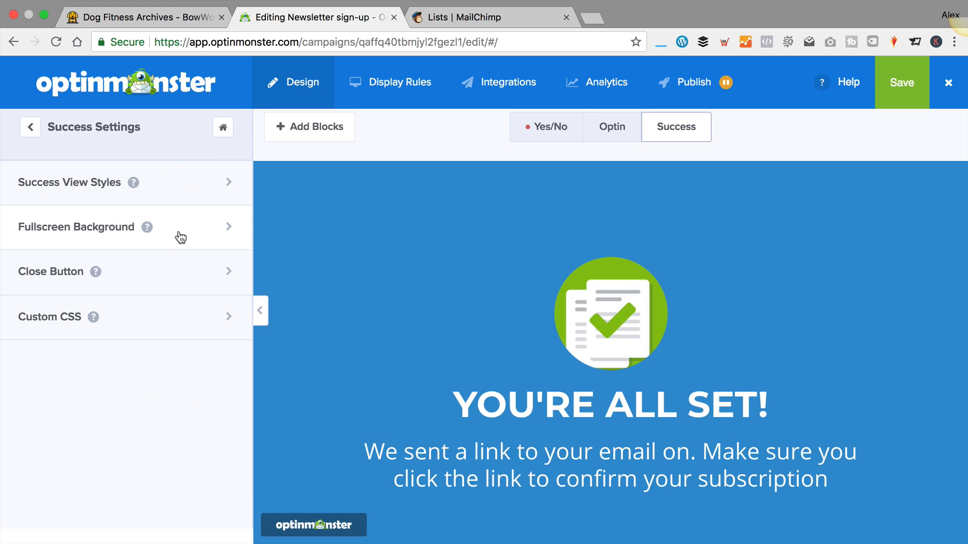
click(181, 237)
click(135, 397)
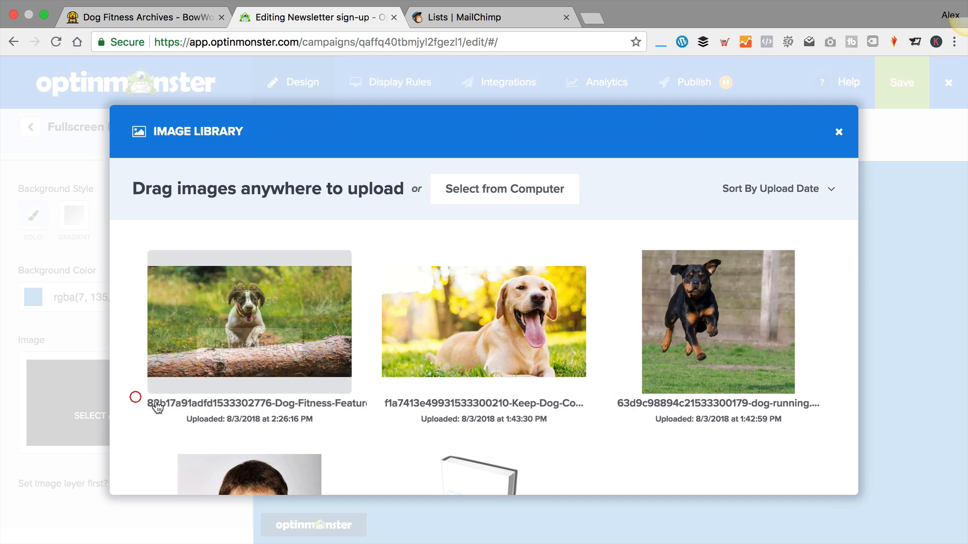
click(486, 296)
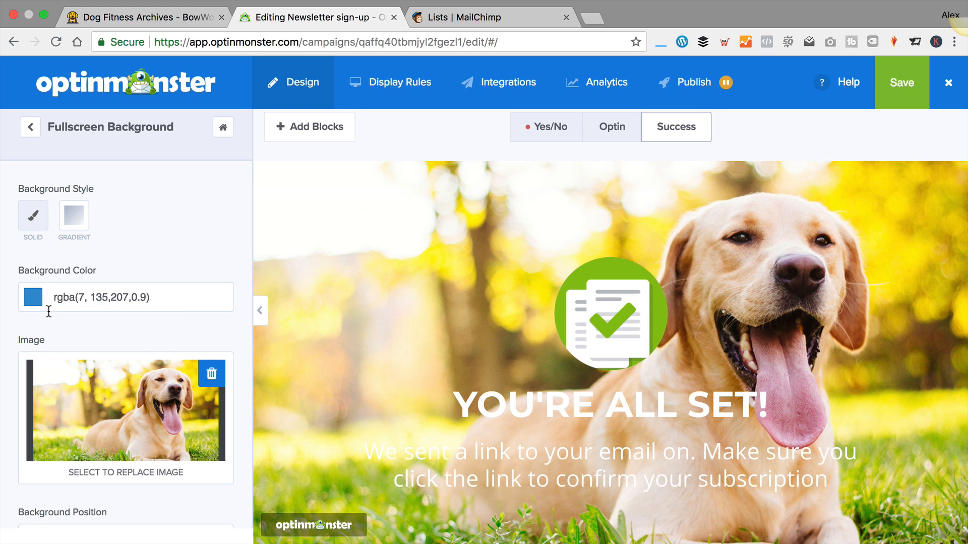
Layer the blue colour over the photo and fade it to rgba(7, 135, 207, 0.39)
click(33, 303)
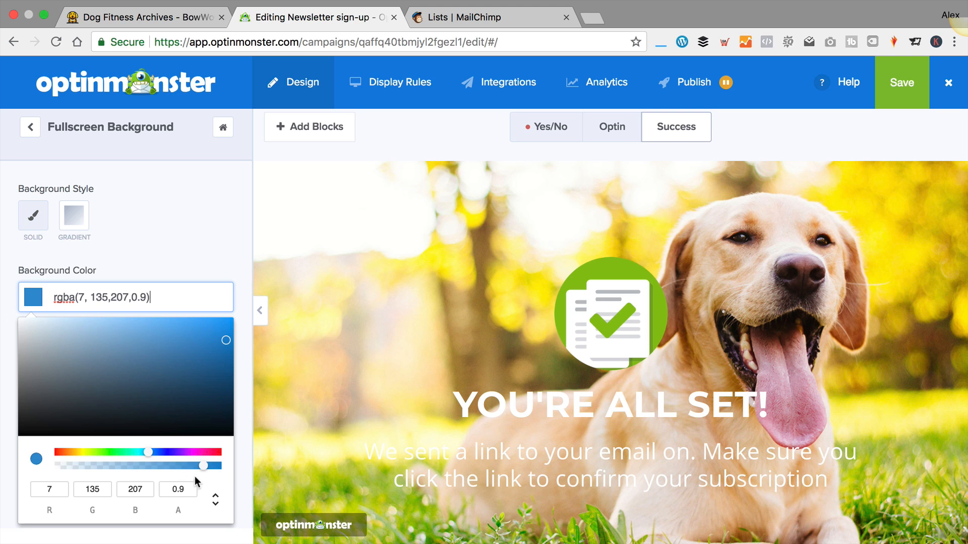
drag(203, 466, 199, 467)
click(167, 241)
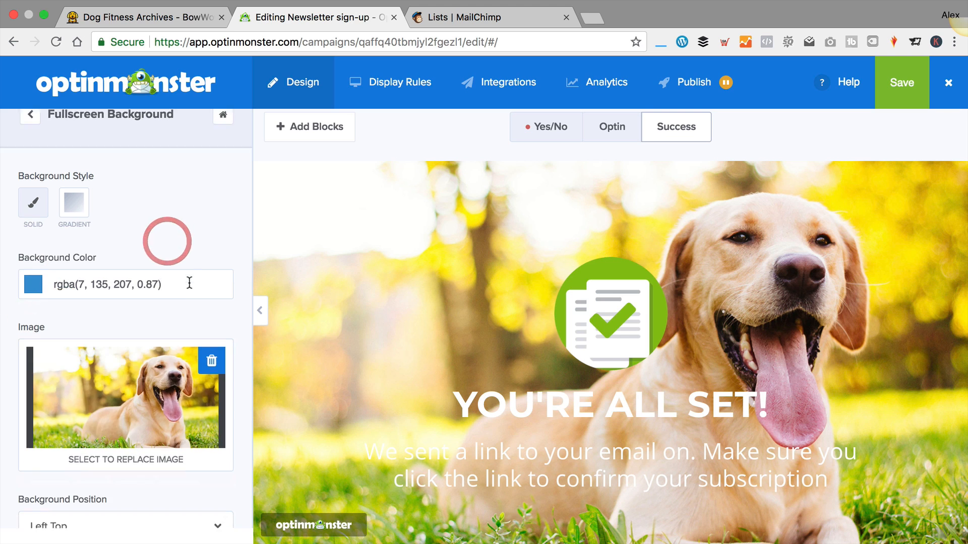
scroll(218, 422, down, 5)
click(224, 499)
scroll(141, 373, up, 4)
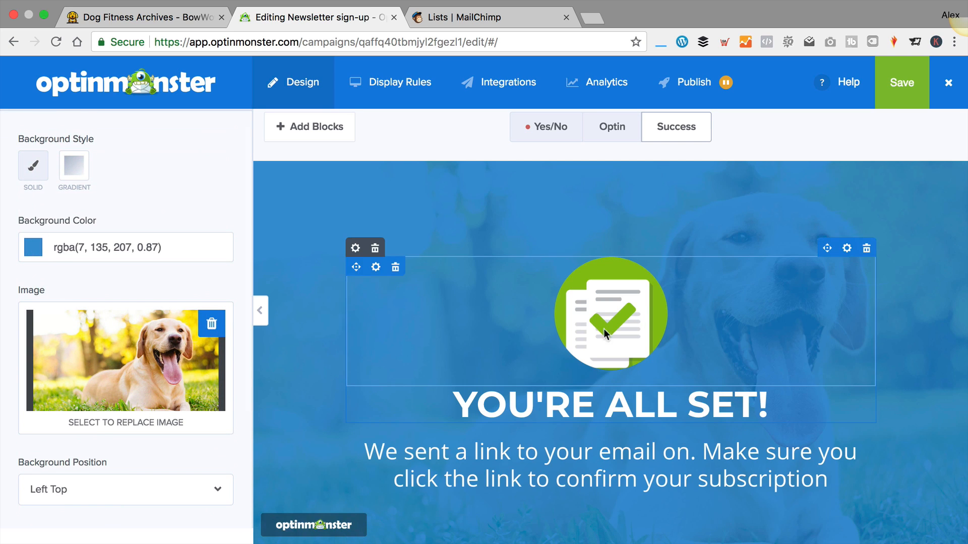
click(31, 249)
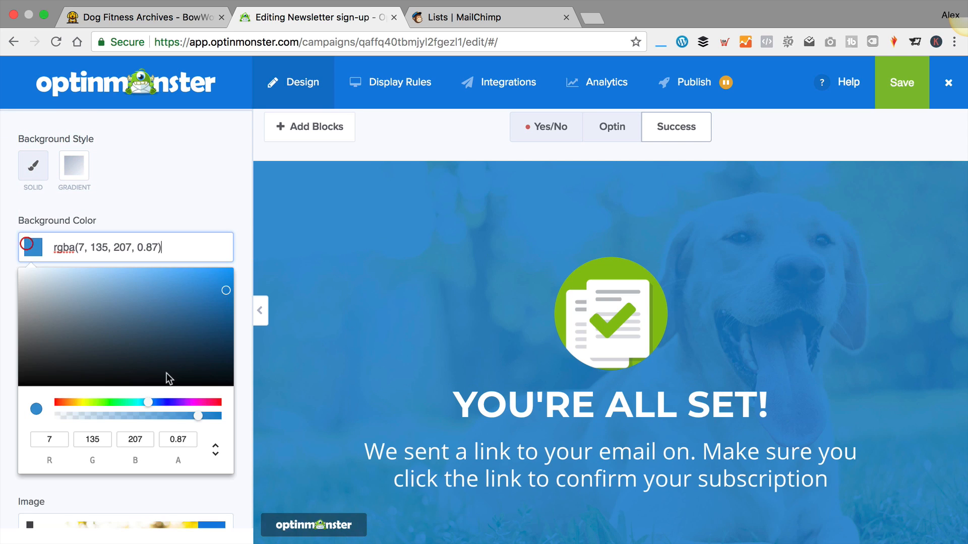
drag(197, 416, 121, 411)
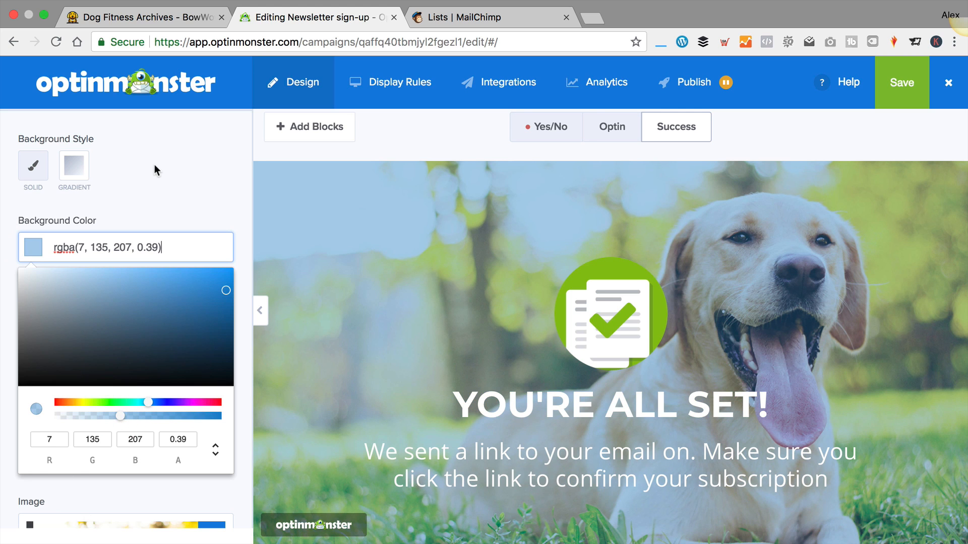
scroll(162, 319, down, 8)
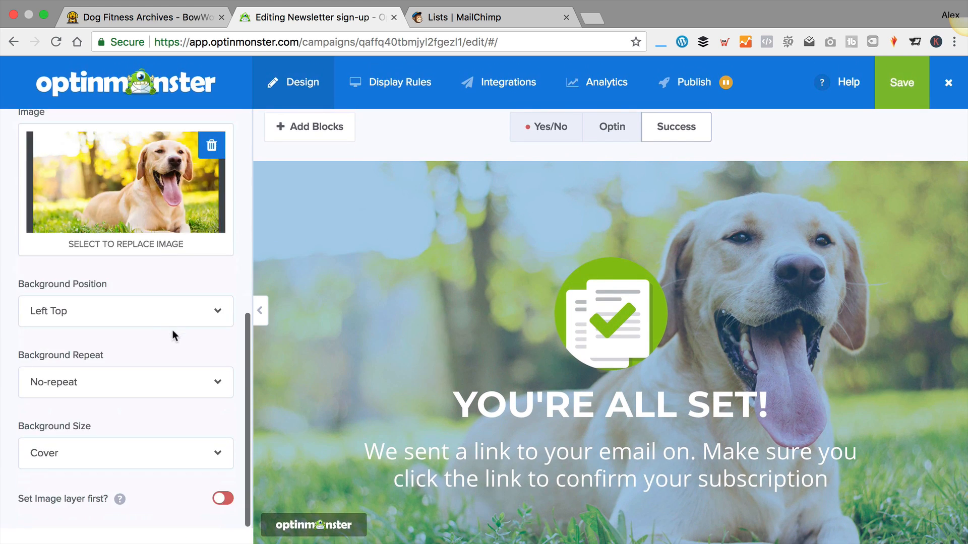
scroll(171, 364, up, 8)
click(31, 128)
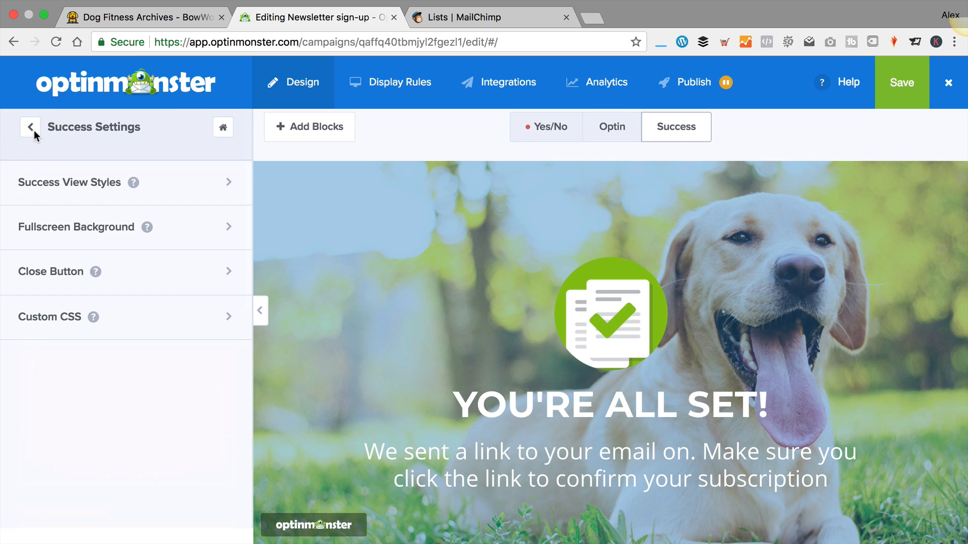
Turn on Display a close button for the Success view
click(202, 269)
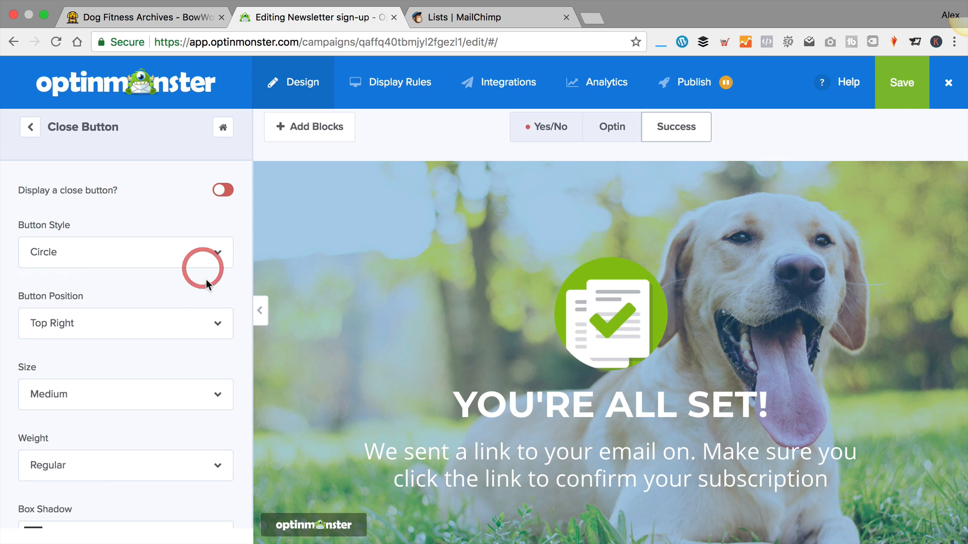
click(223, 190)
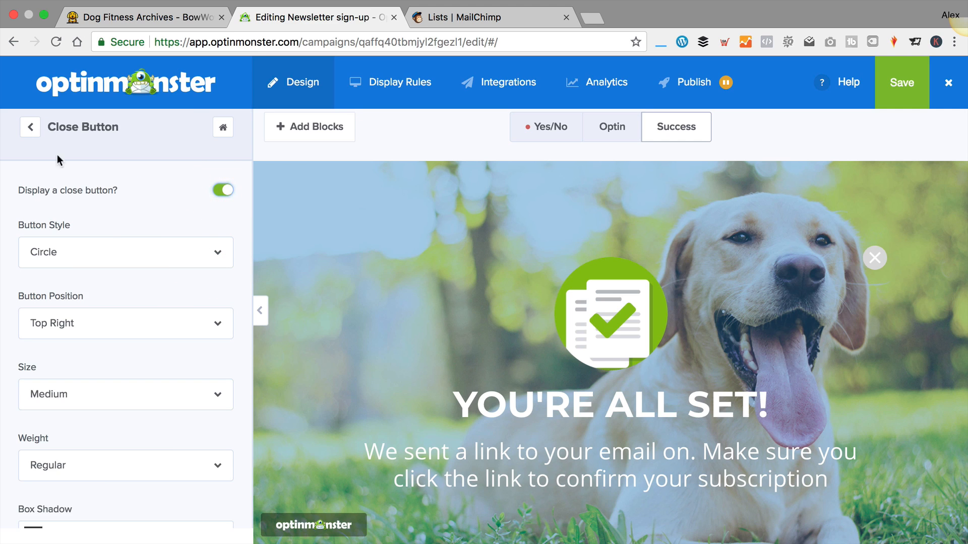
click(30, 127)
click(25, 126)
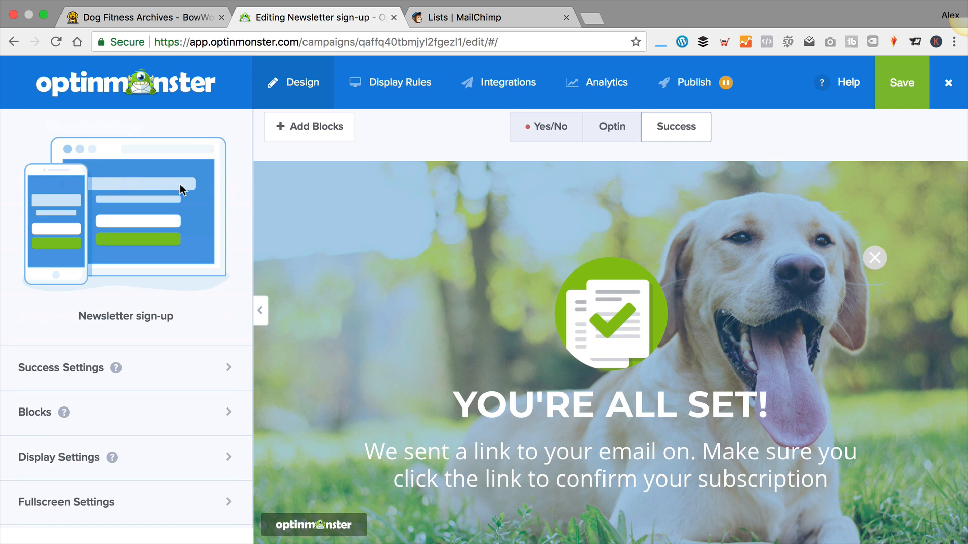
Check the Optin and Success previews, save the campaign, and open Display Rules
click(622, 136)
click(665, 132)
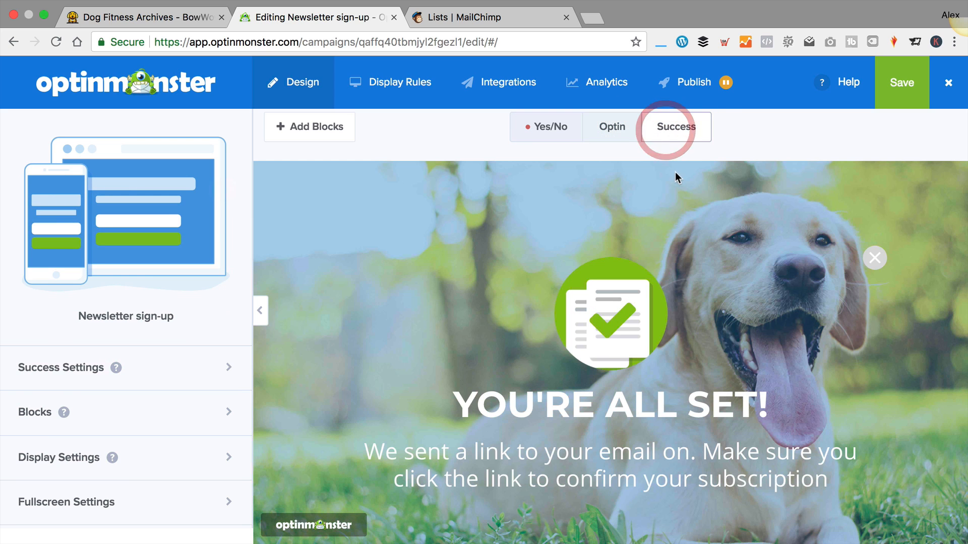
click(912, 92)
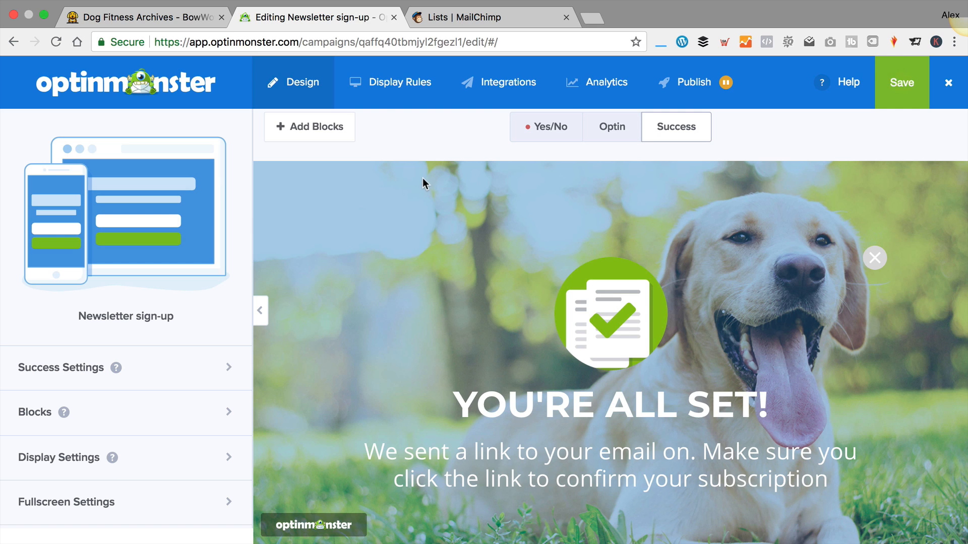
click(391, 90)
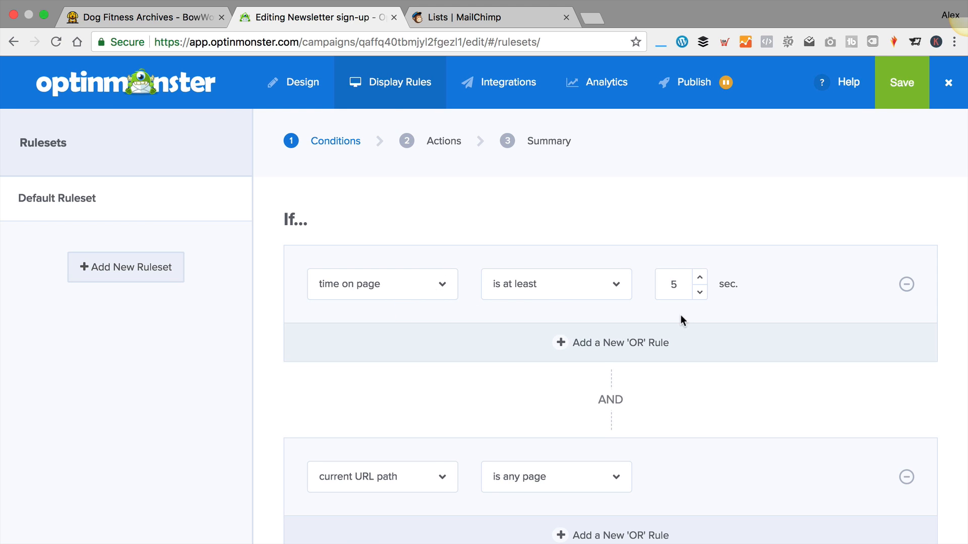
Delete the existing URL path display rule
scroll(681, 315, down, 1)
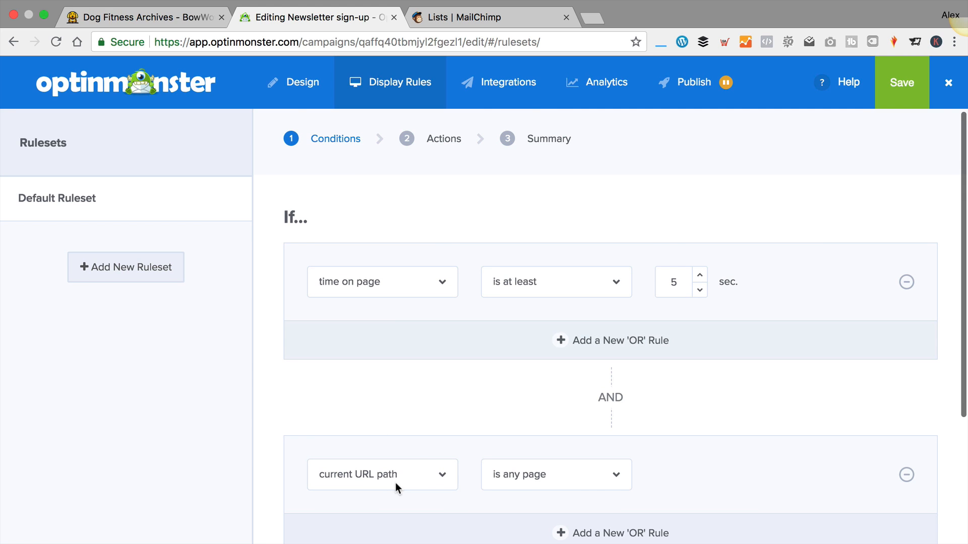
scroll(682, 438, down, 4)
scroll(681, 435, up, 4)
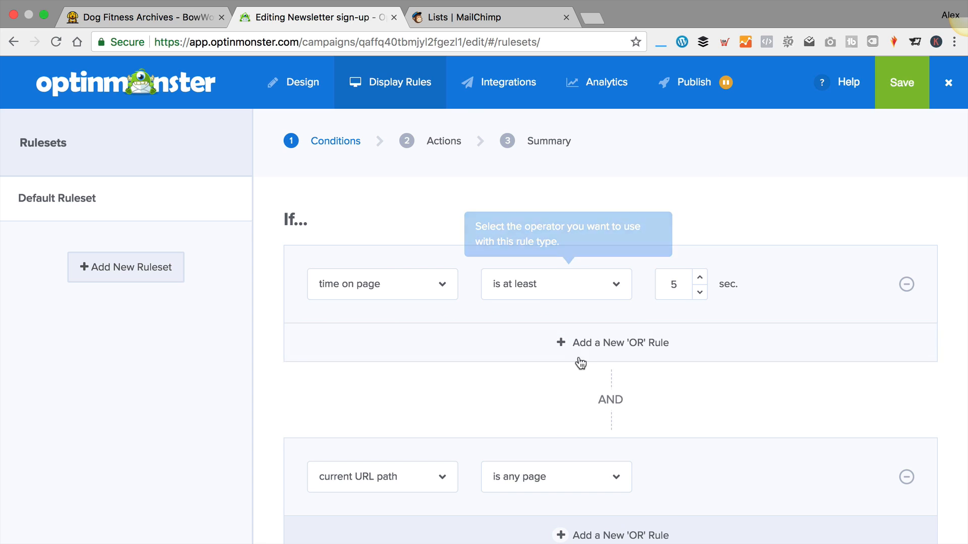
scroll(506, 413, down, 3)
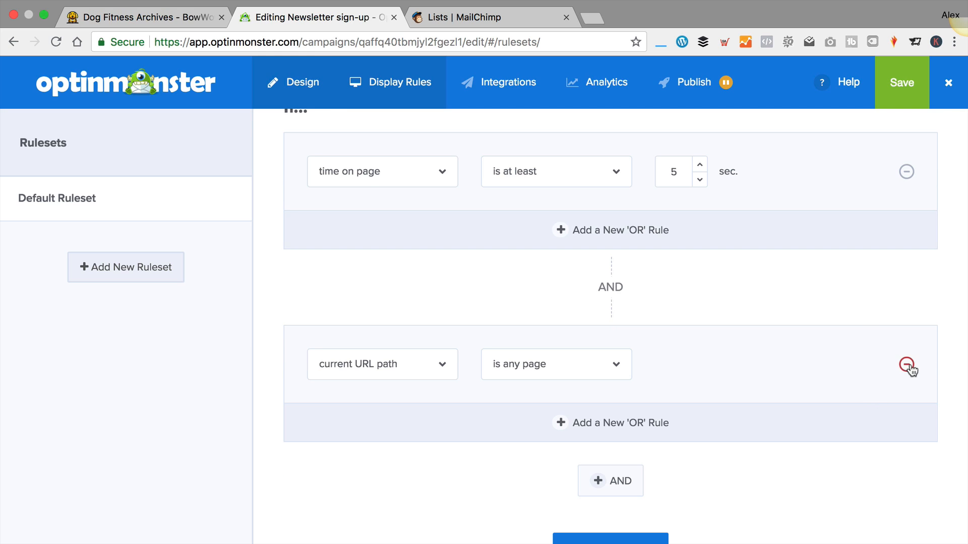
click(910, 366)
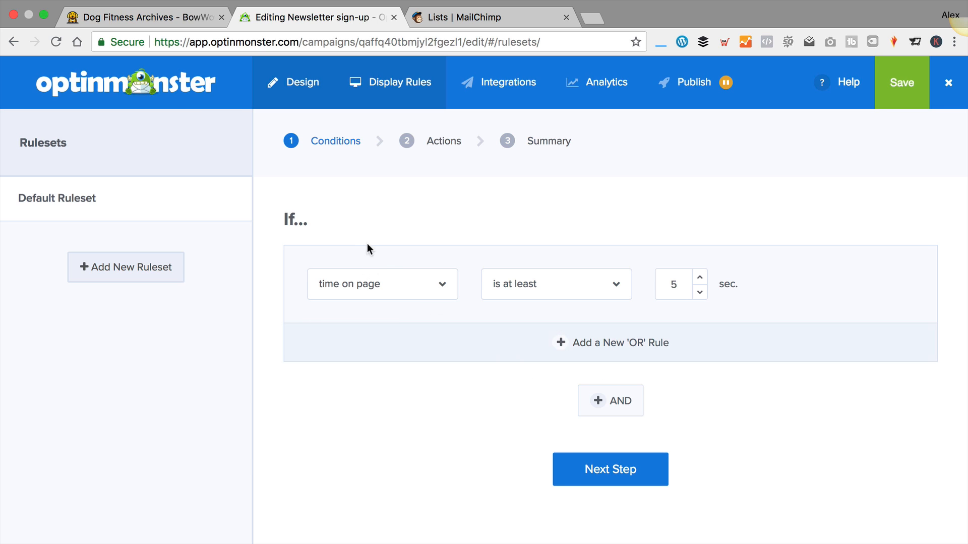
Set the rule to time on site is no more than 15 seconds
click(422, 289)
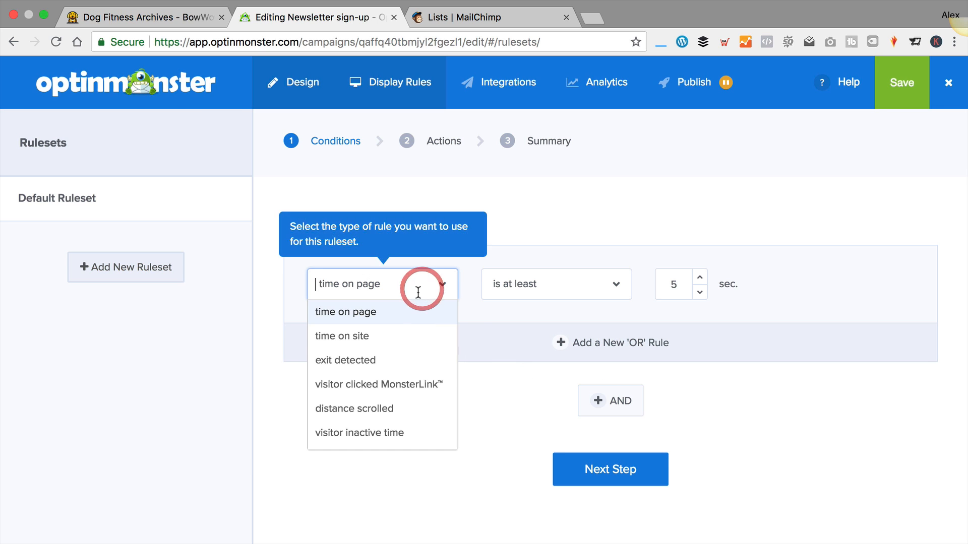
click(405, 341)
click(621, 283)
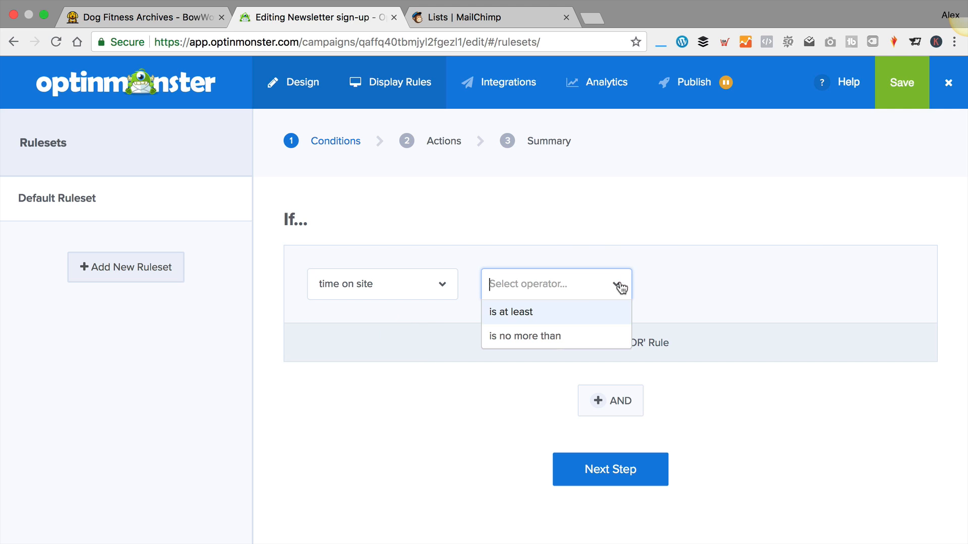
click(557, 337)
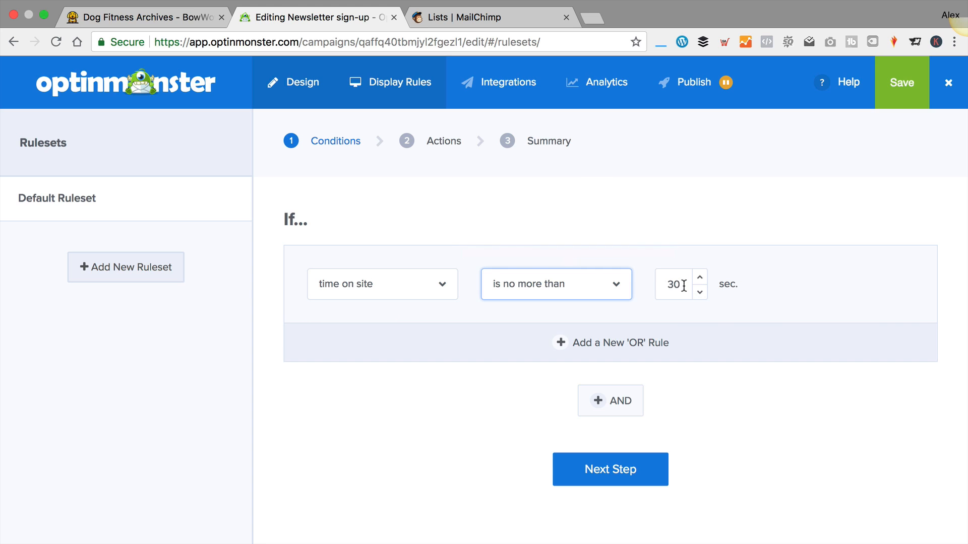
drag(682, 284, 642, 283)
text(15)
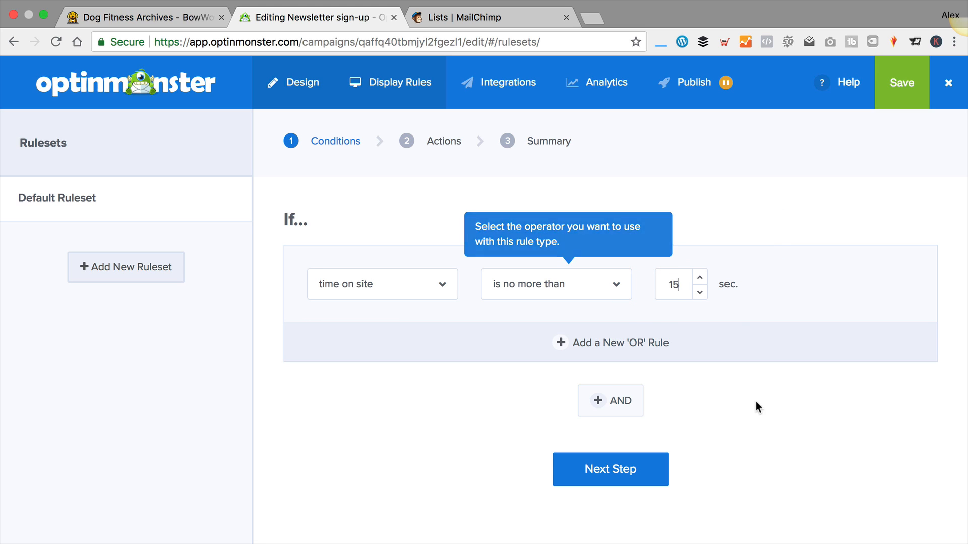
click(754, 402)
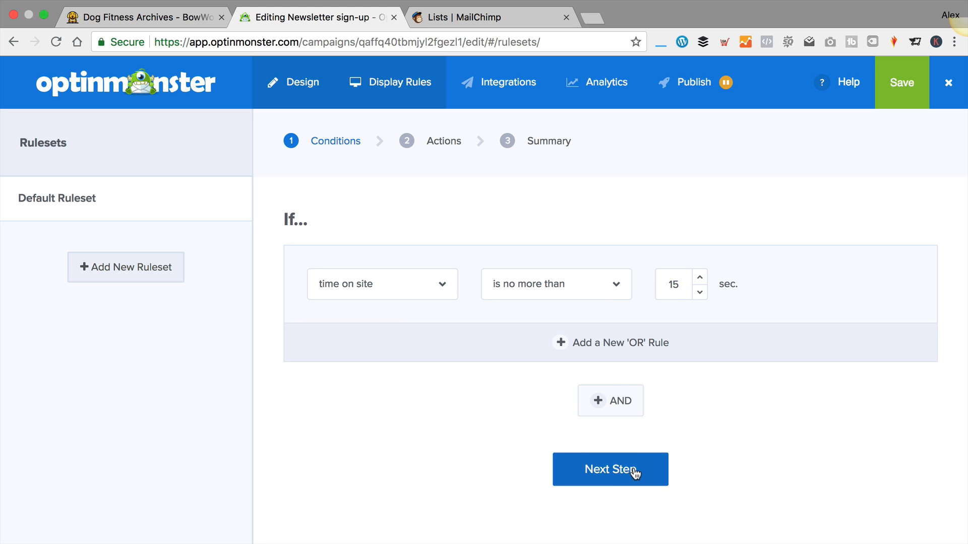
Confirm time on site as the rule type and move on to the Actions step
click(383, 285)
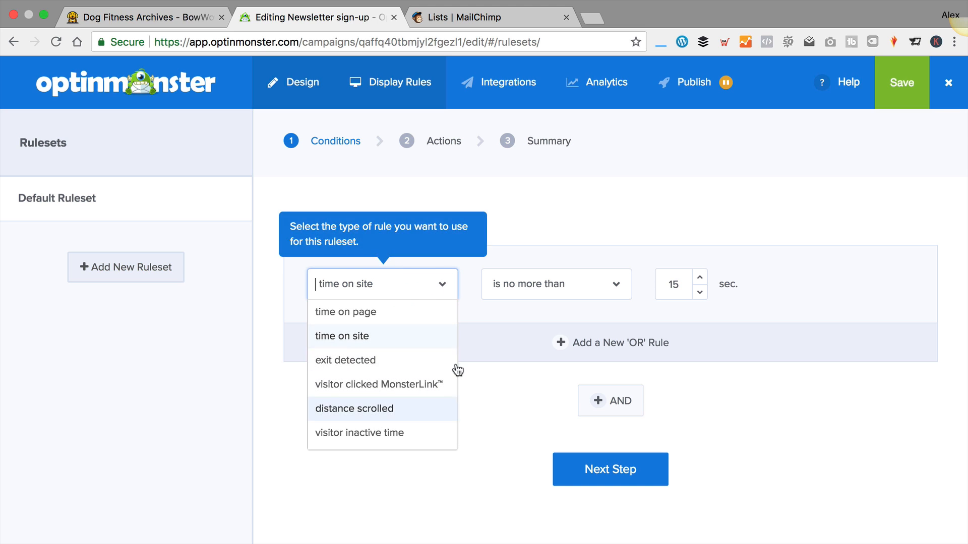
click(501, 371)
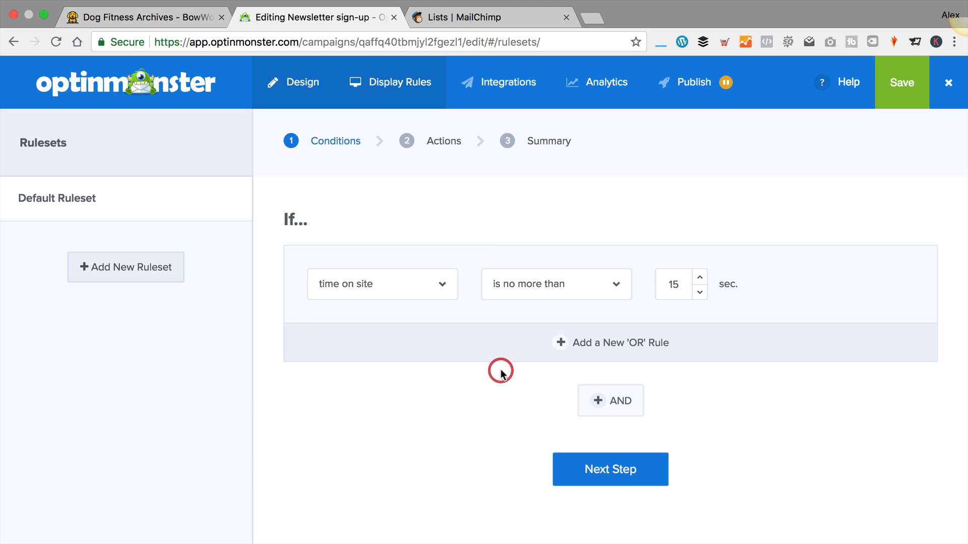
click(609, 468)
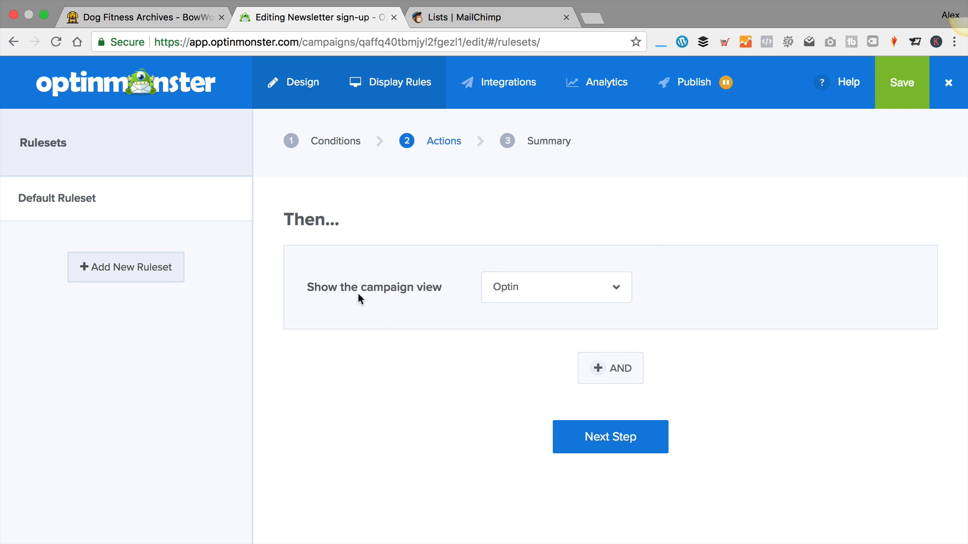
Keep Optin as the campaign view, save the ruleset, and go to Integrations
click(611, 293)
click(564, 317)
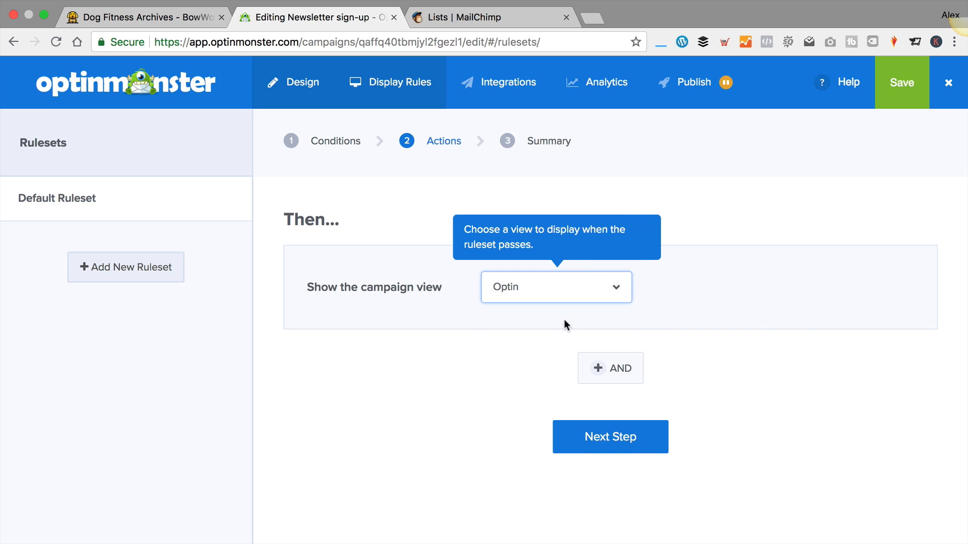
click(610, 437)
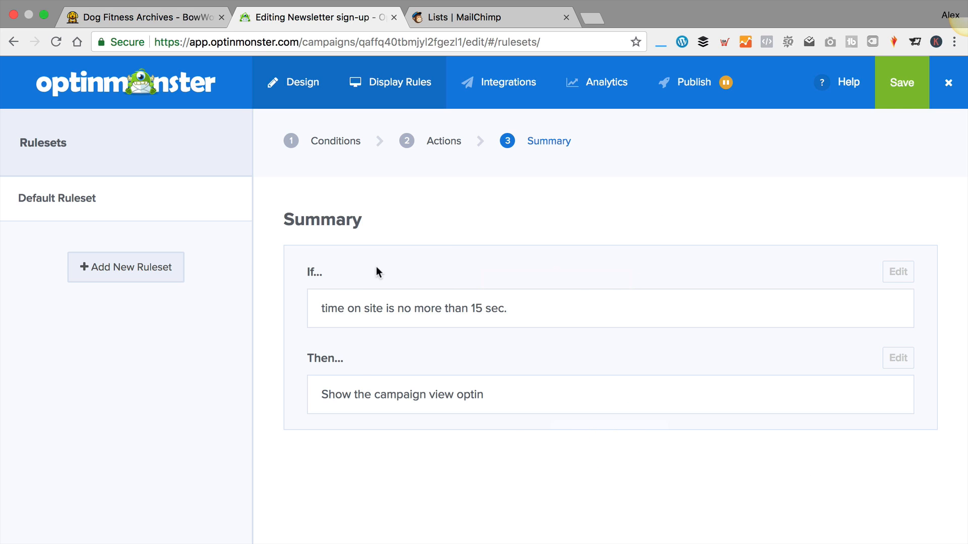
click(901, 83)
click(492, 85)
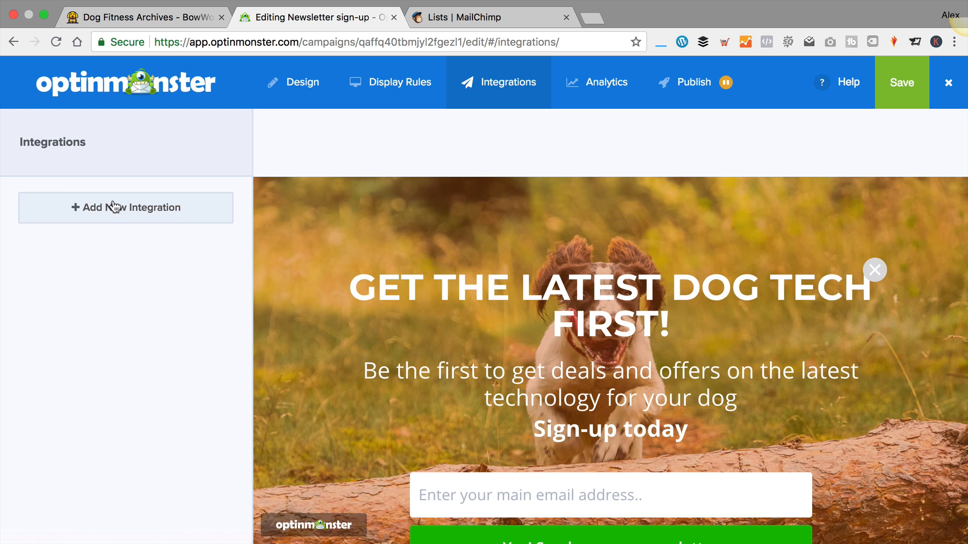
Start a new integration with MailChimp as provider and a new account
click(127, 212)
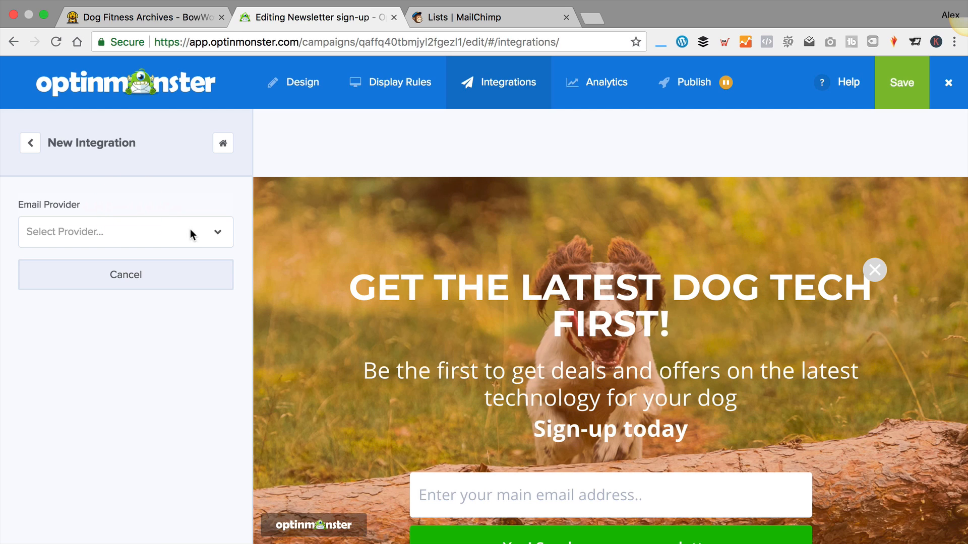
click(220, 233)
scroll(126, 325, down, 3)
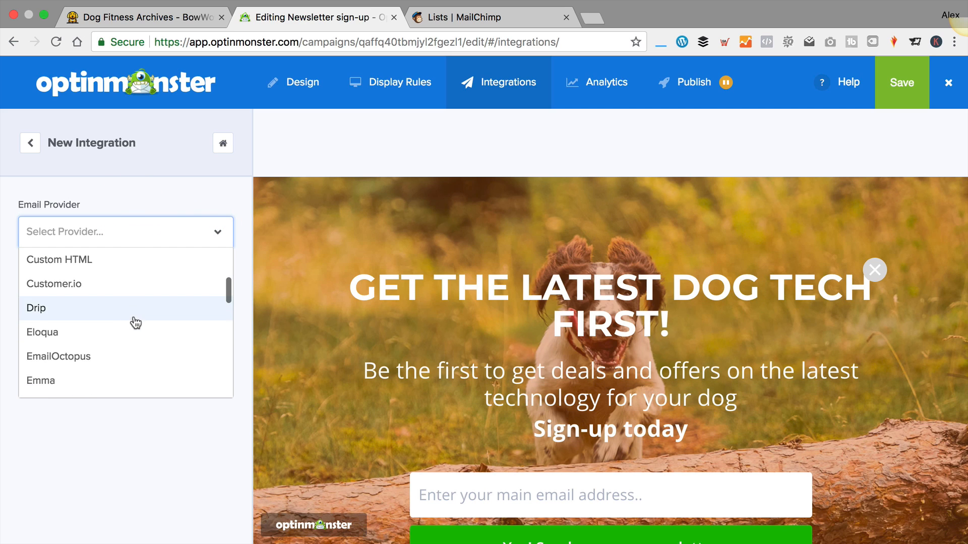
scroll(135, 323, down, 6)
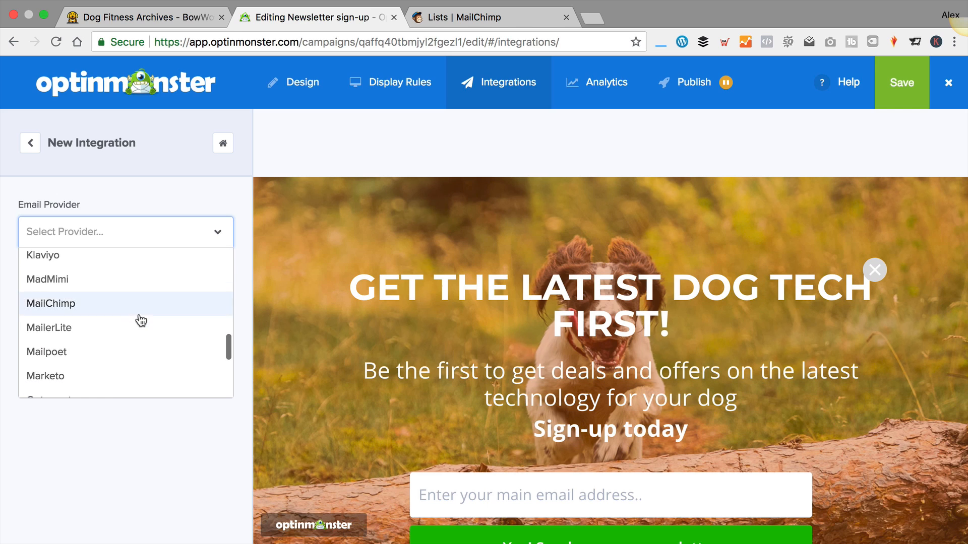
click(100, 303)
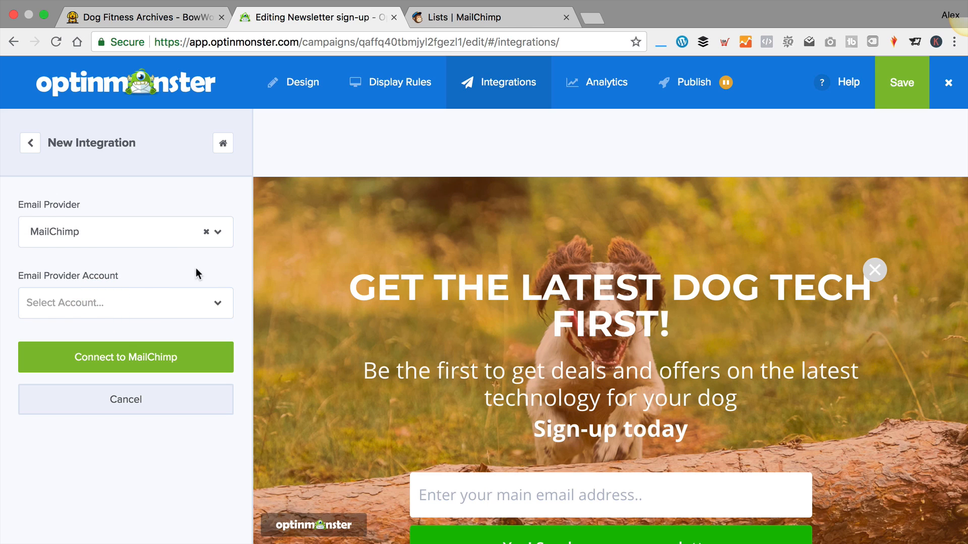
click(217, 304)
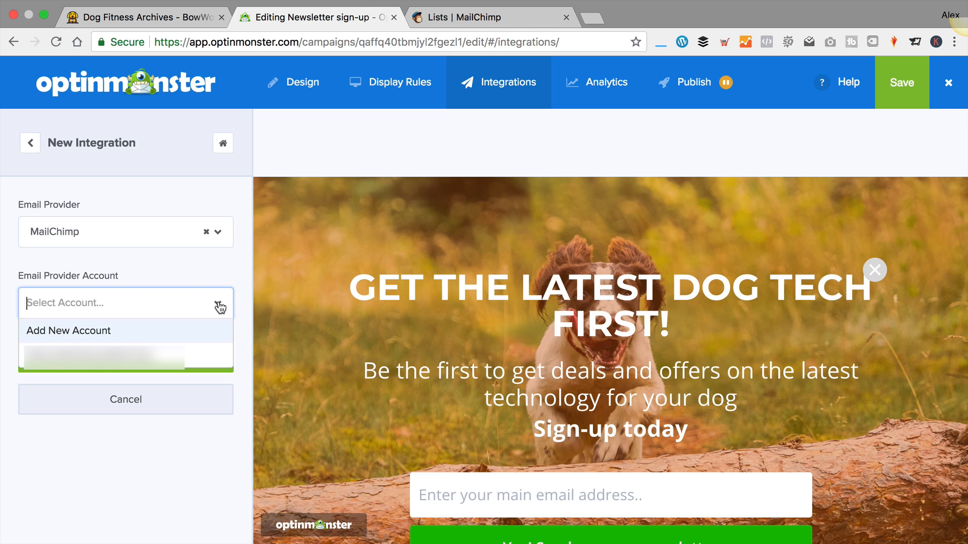
click(135, 340)
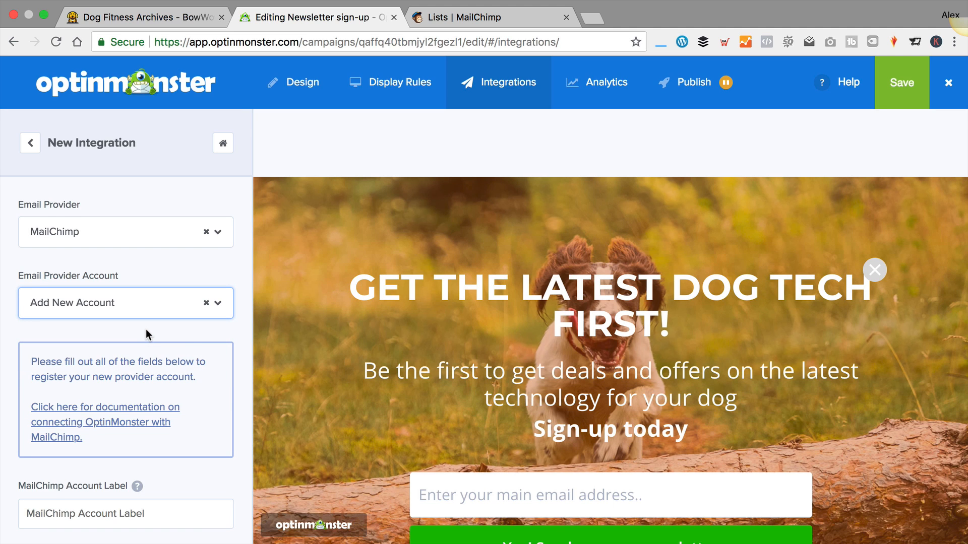
Label the account 'BowWowTech Mailchimp', then switch to the MailChimp lists page
scroll(146, 329, down, 4)
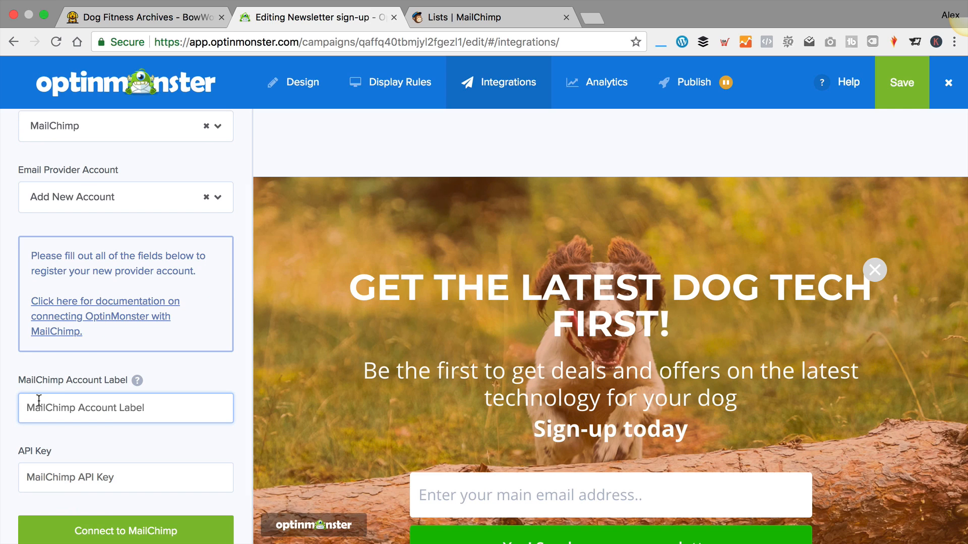
text(B)
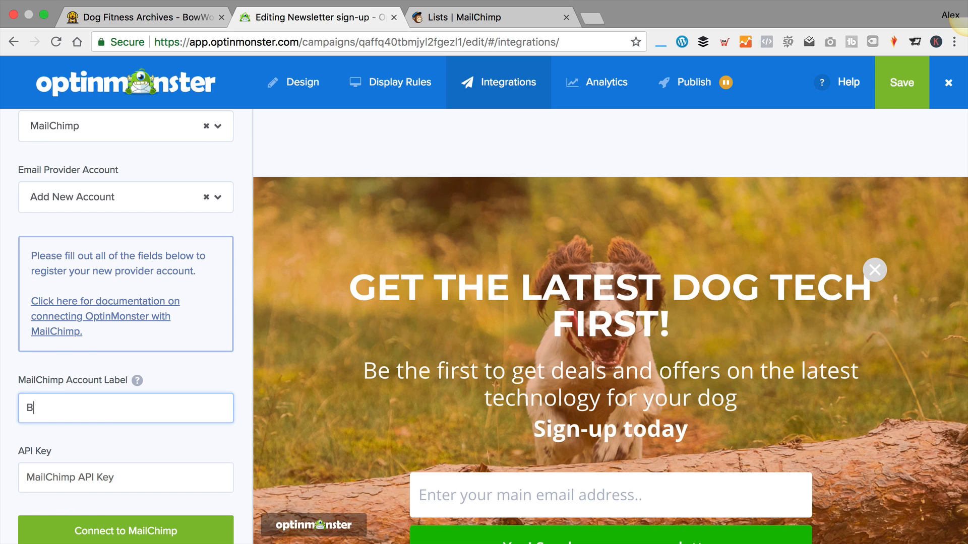
text(owWowTech)
key(BackSpace)
key(BackSpace)
text(ech Mailchio)
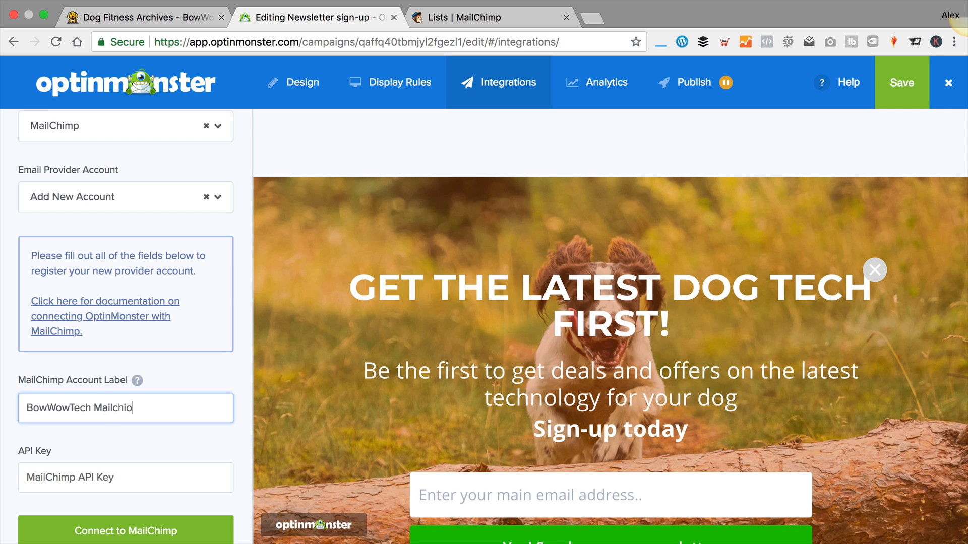
key(BackSpace)
text(mp)
key(Tab)
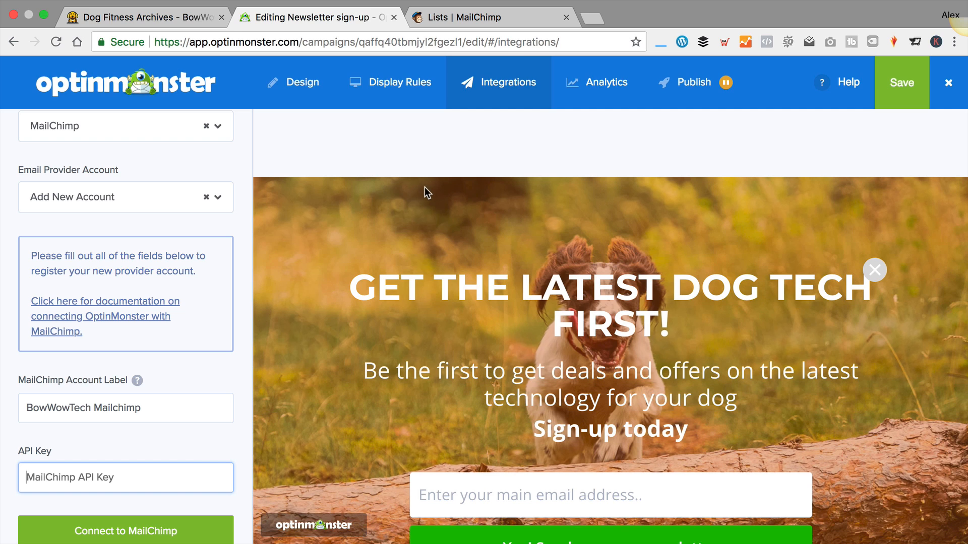
click(482, 17)
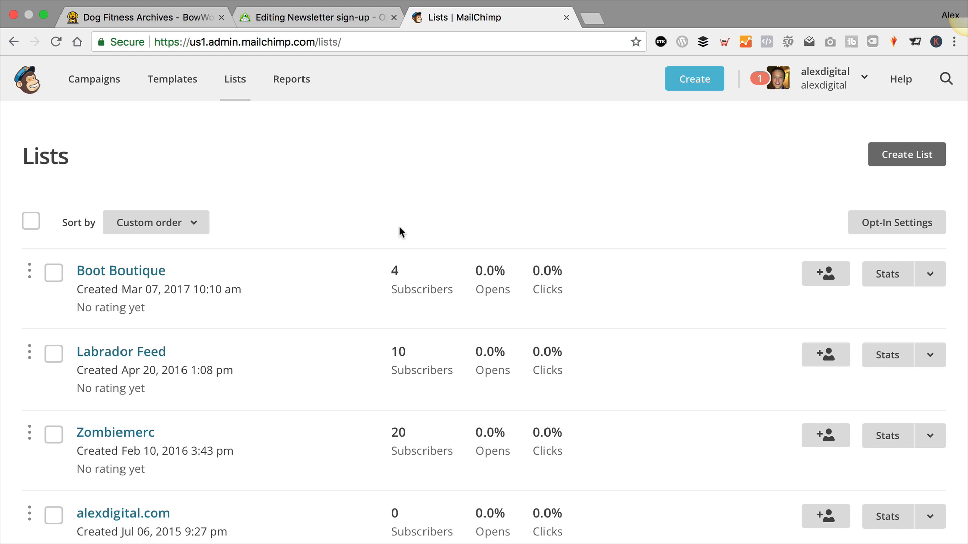
Create a brand new MailChimp list named BowWowTech
click(911, 162)
click(444, 347)
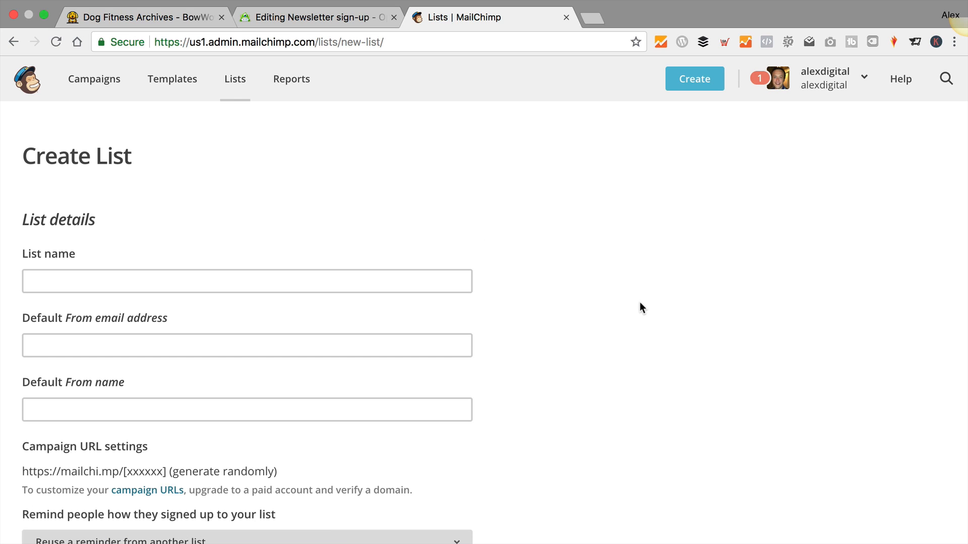
click(120, 287)
text(Bo)
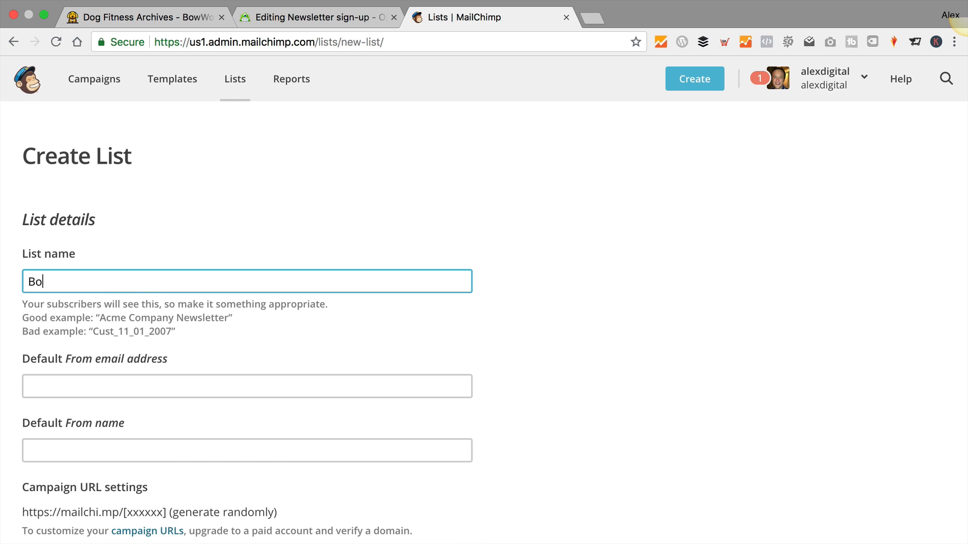
text(wWowtTech)
Enter the sender's e-mail address as default from email and 'BowWowTech' as from name
key(Tab)
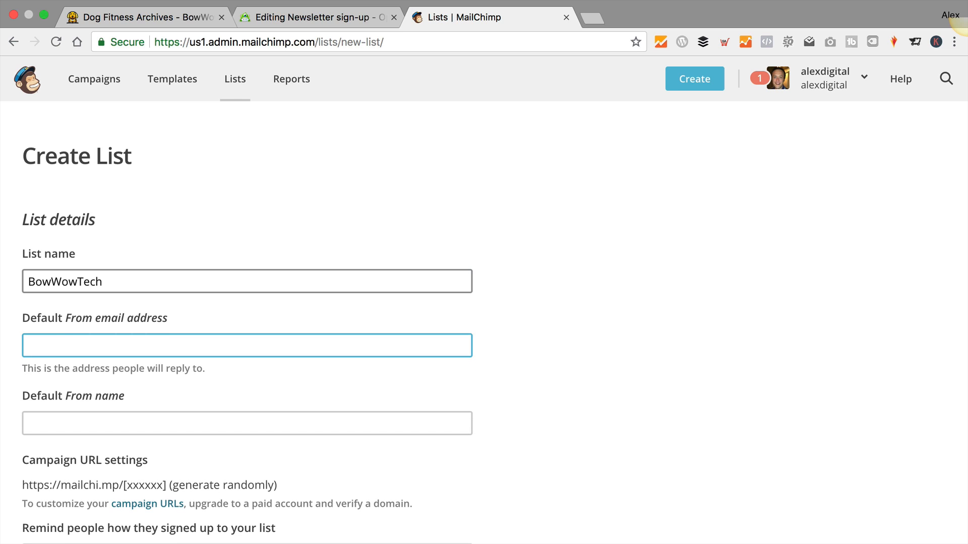
key(Tab)
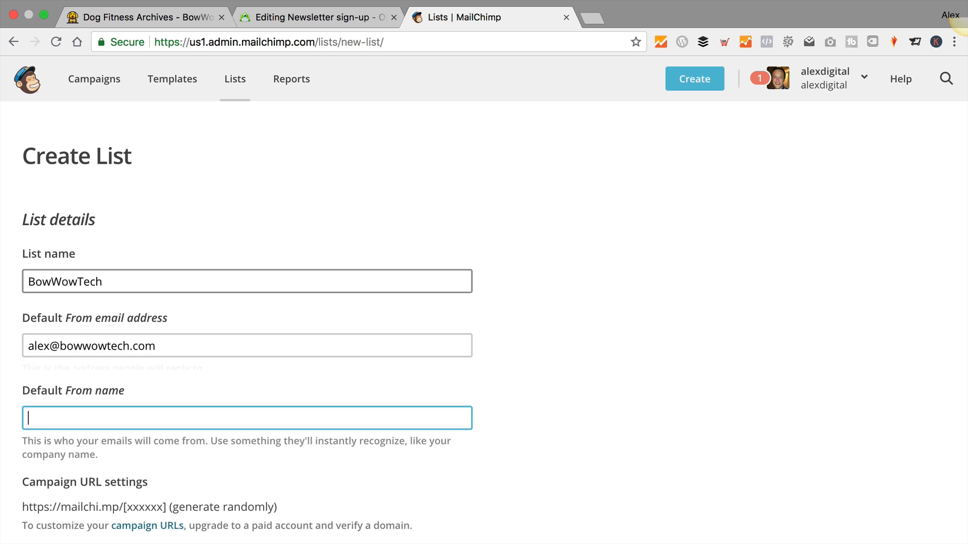
scroll(121, 305, down, 2)
text(Bow)
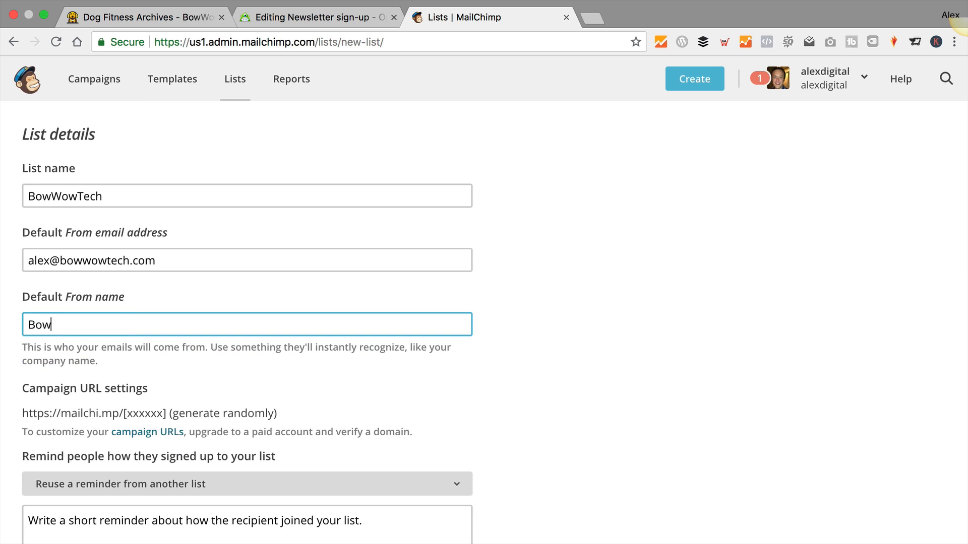
text(WowTech)
key(Tab)
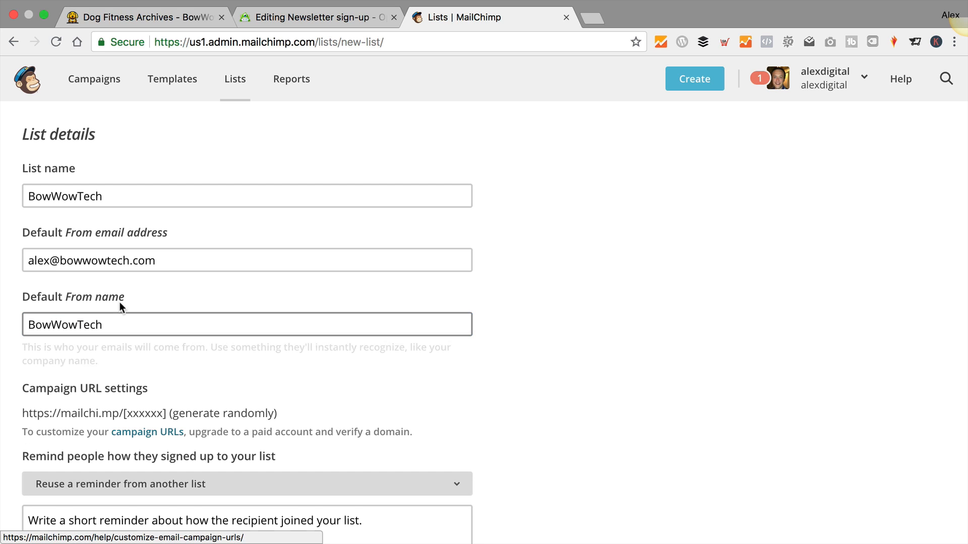
Set the signup reminder 'You joined our list at bowowtech.com' and save the list
scroll(119, 303, down, 4)
click(216, 307)
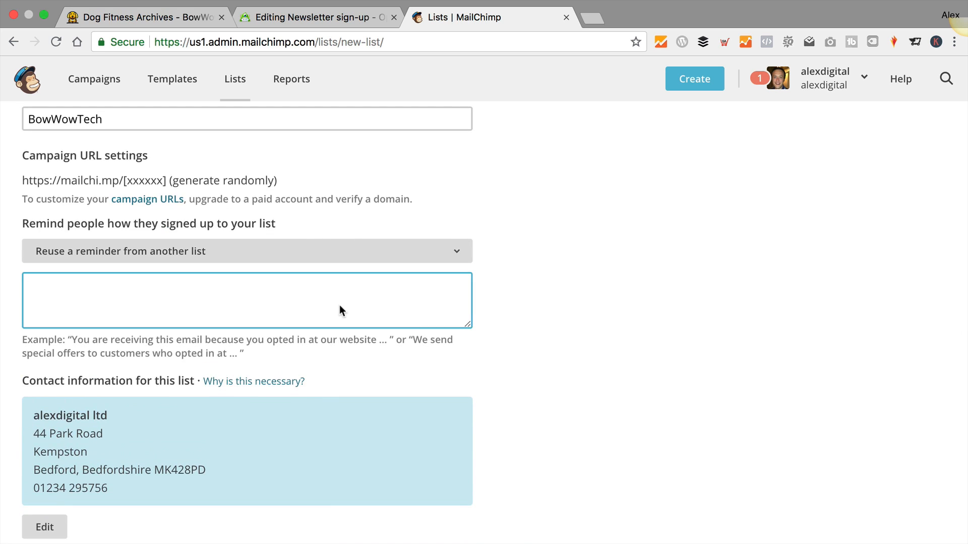
text(You joined our list at bowowtech.com)
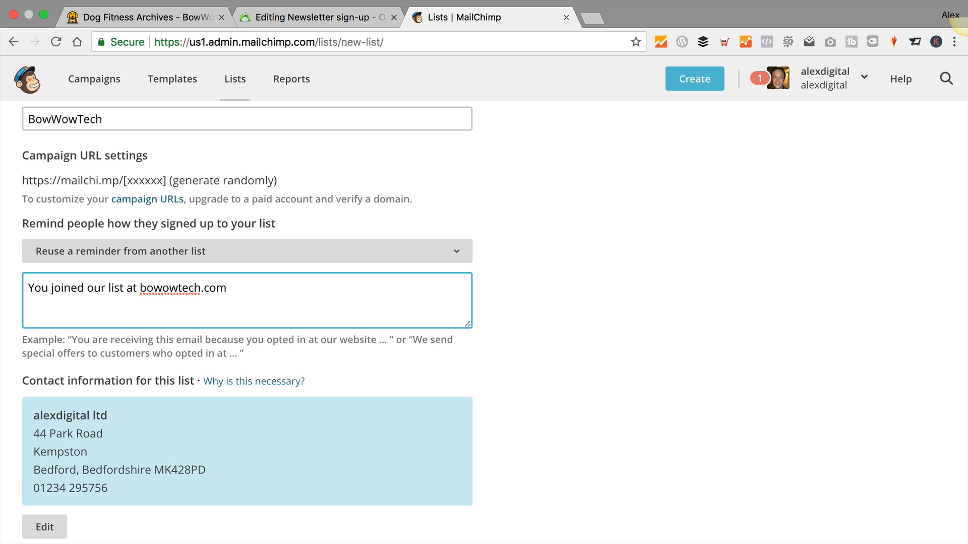
scroll(337, 324, down, 1)
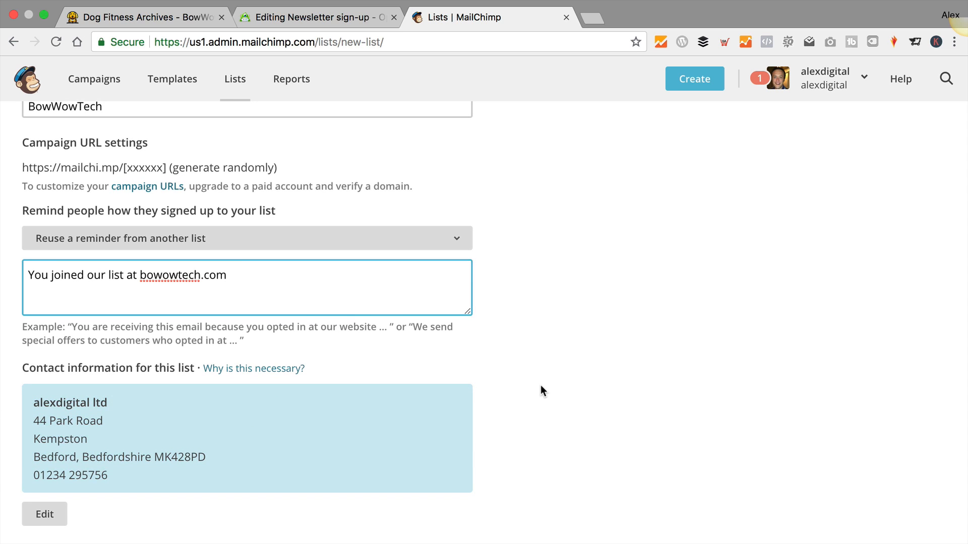
scroll(542, 386, down, 1)
scroll(543, 390, down, 15)
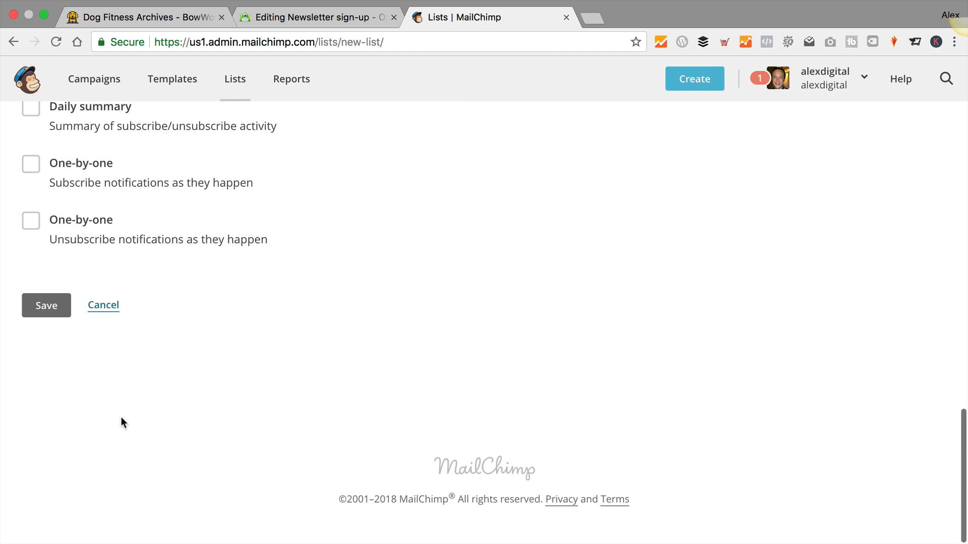
click(44, 309)
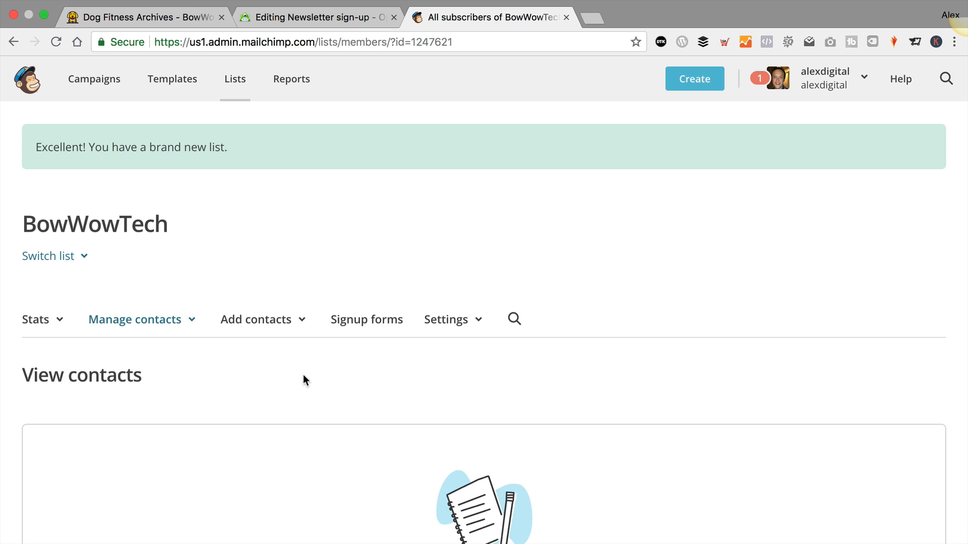
Go through Profile to the account's API keys page and copy the existing key
click(860, 78)
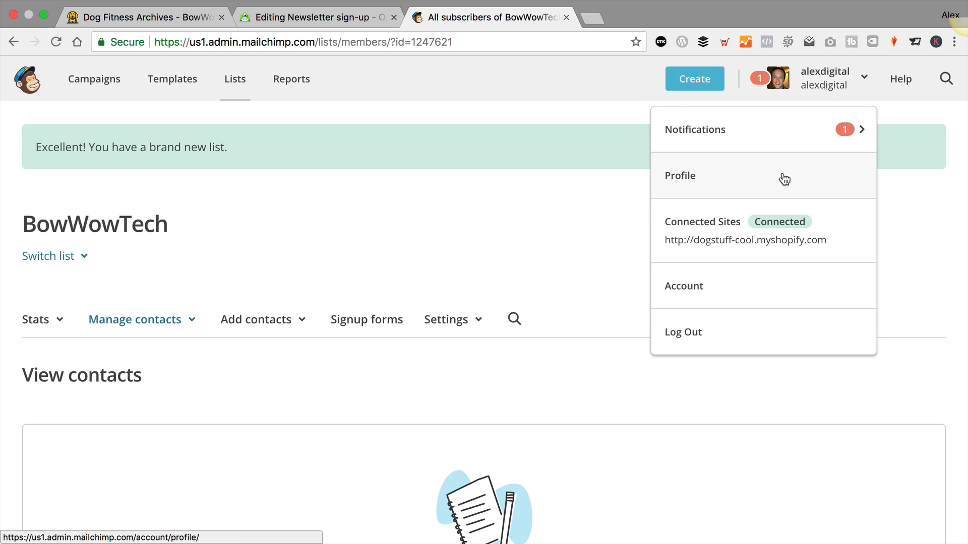
click(784, 178)
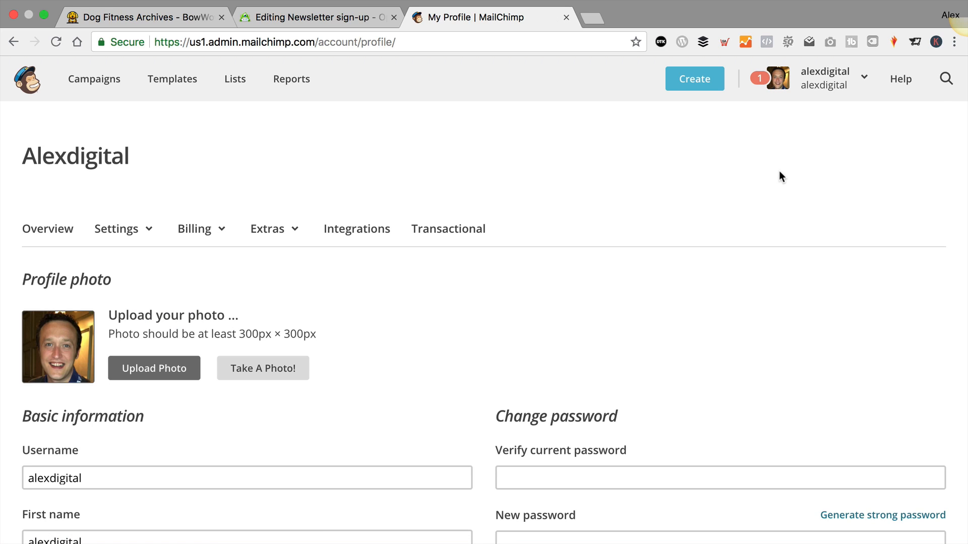
click(359, 230)
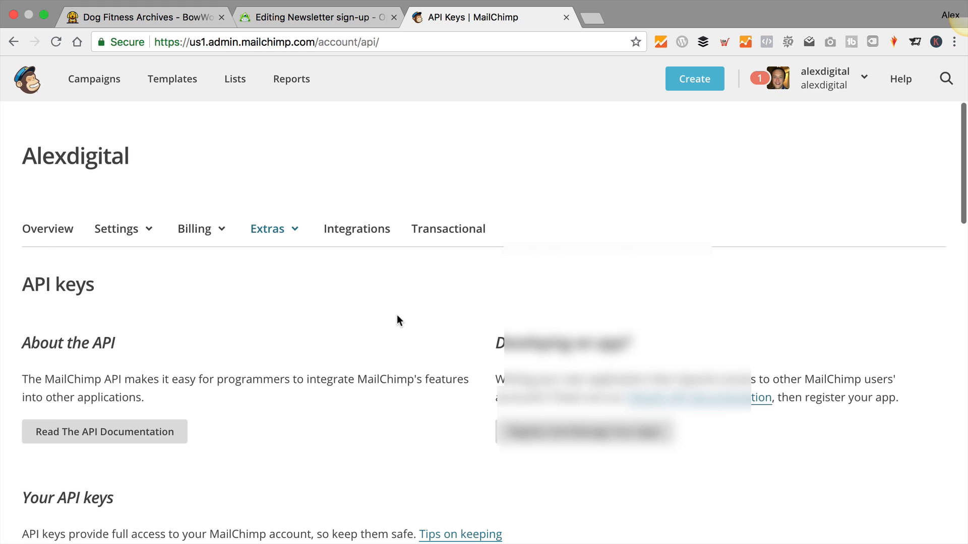
scroll(396, 316, down, 1)
scroll(396, 316, down, 8)
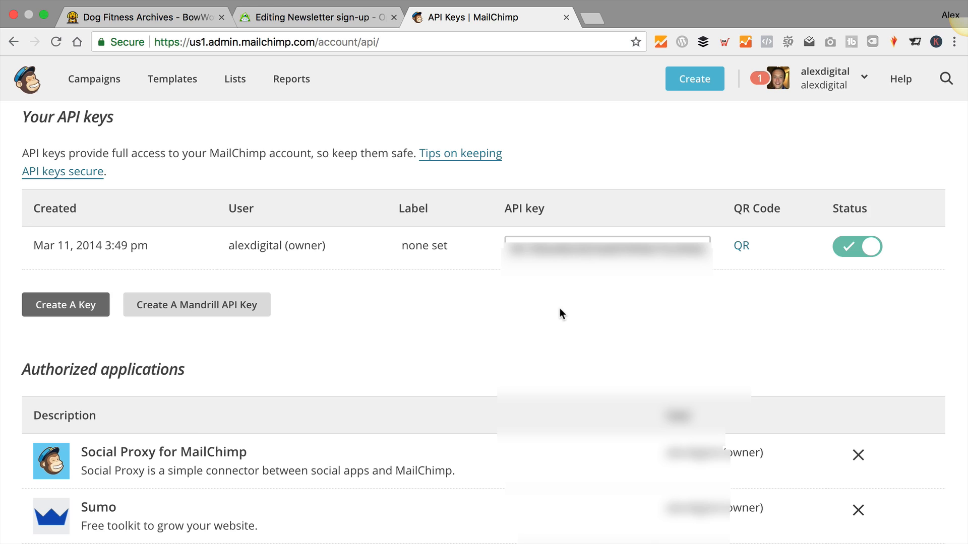
click(566, 246)
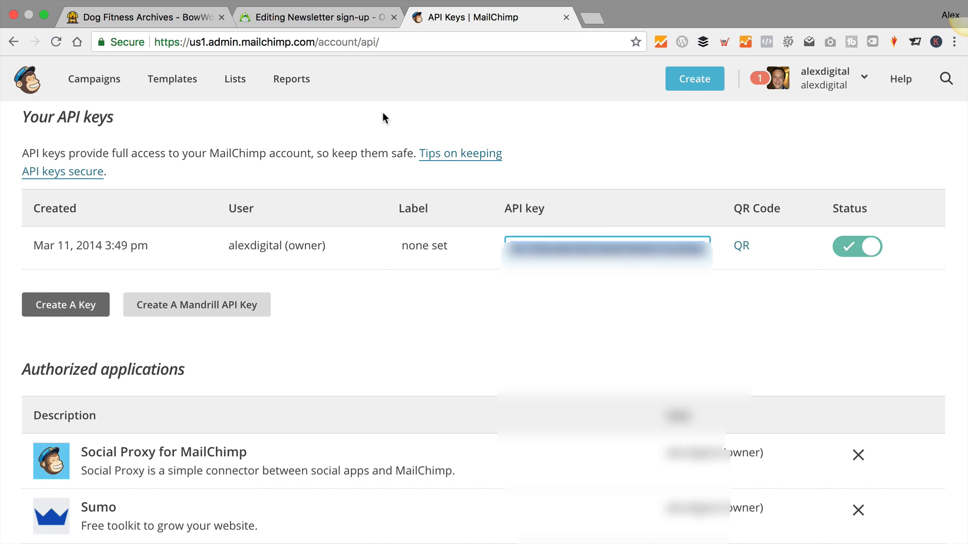
Paste the API key in OptinMonster, connect MailChimp, and choose the BowWowTech list
click(343, 15)
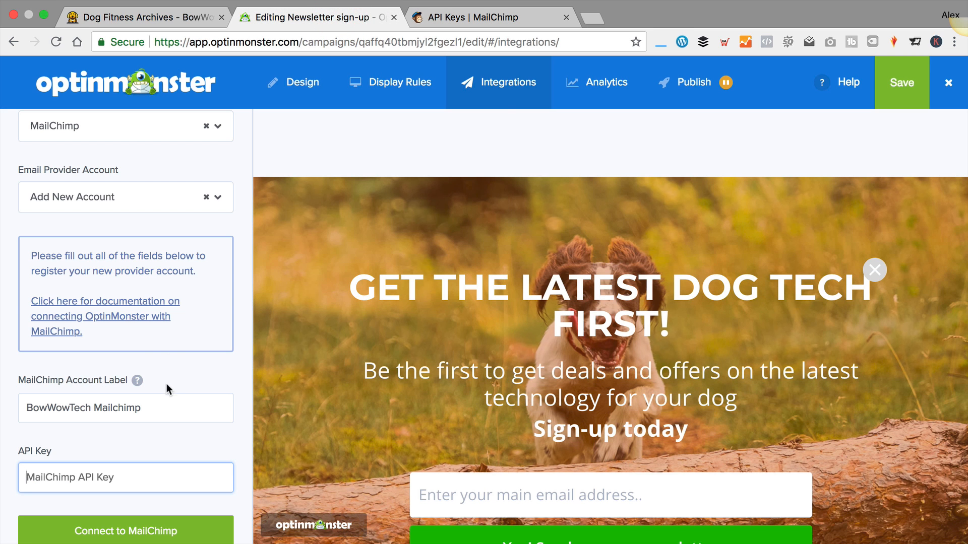
key(super+v)
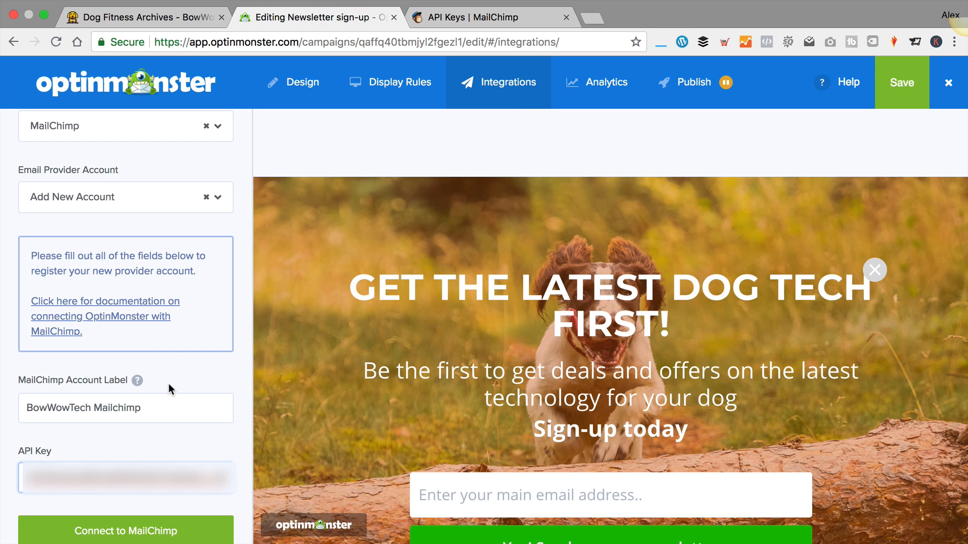
click(151, 536)
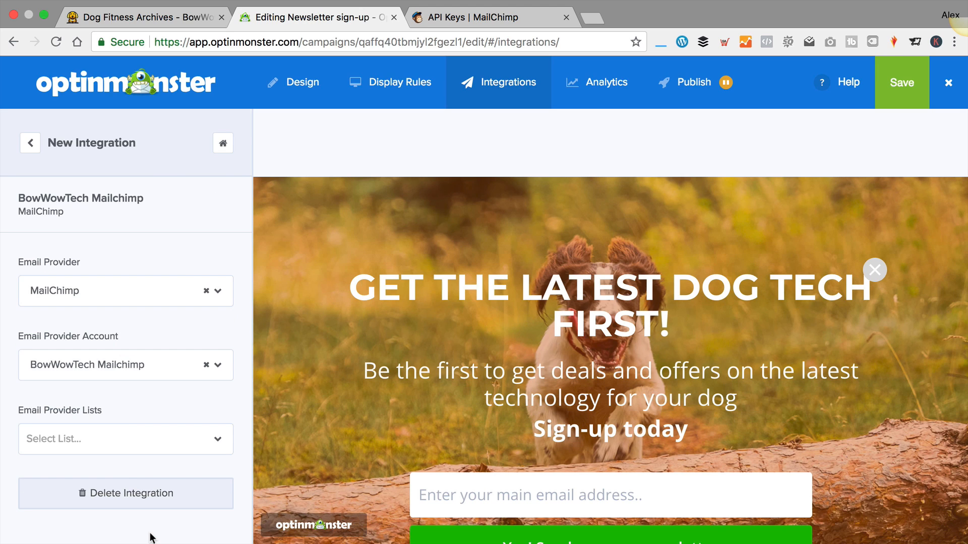
click(214, 437)
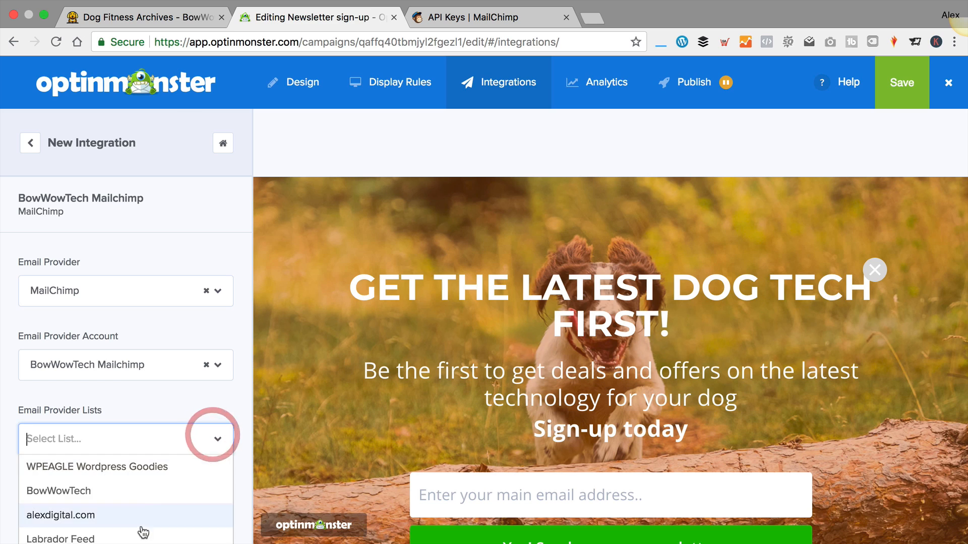
click(125, 497)
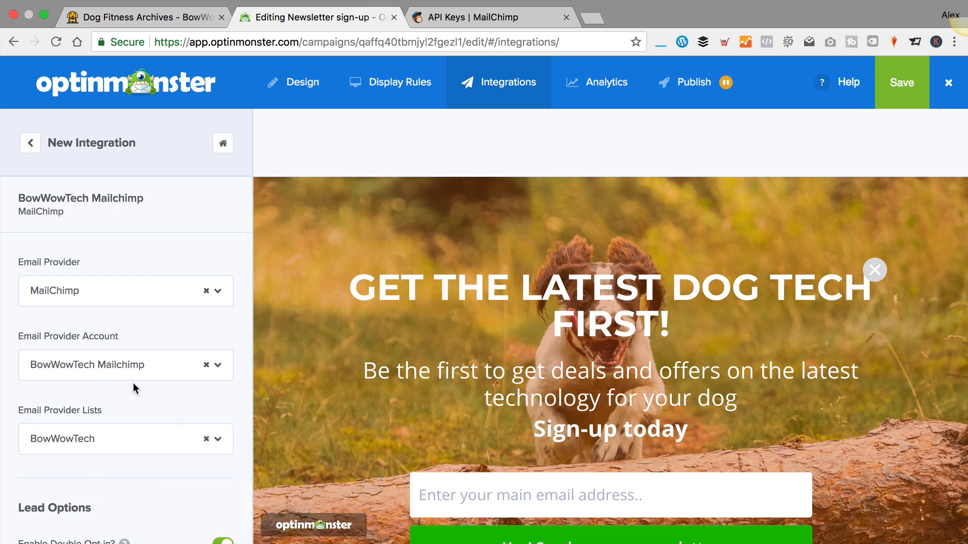
scroll(133, 383, down, 3)
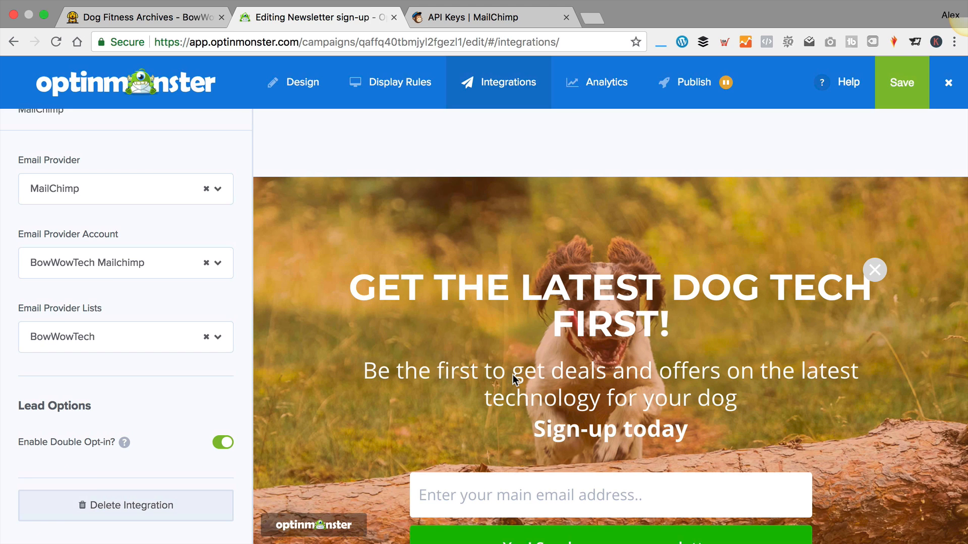
scroll(512, 376, down, 4)
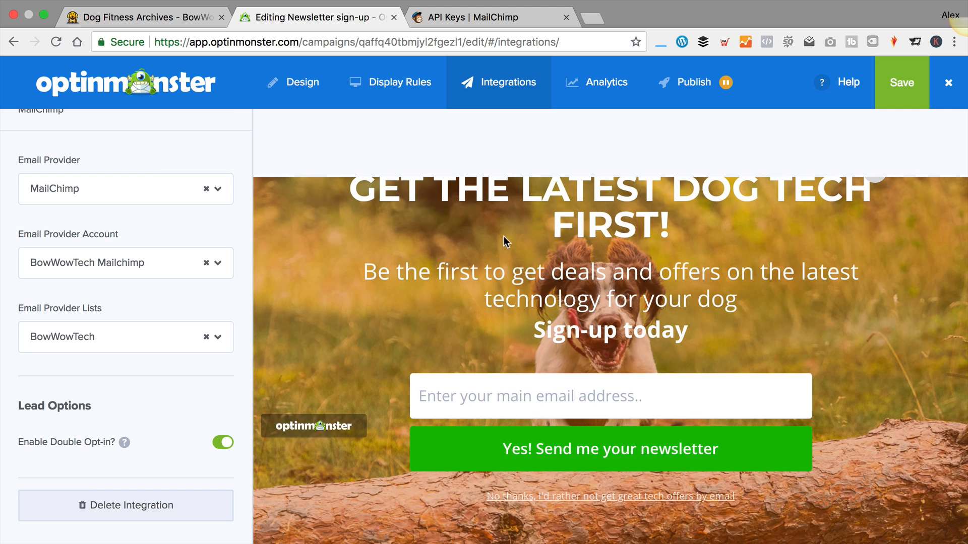
Add a Privacy field to the signup form, placed below the Submit Button
click(290, 85)
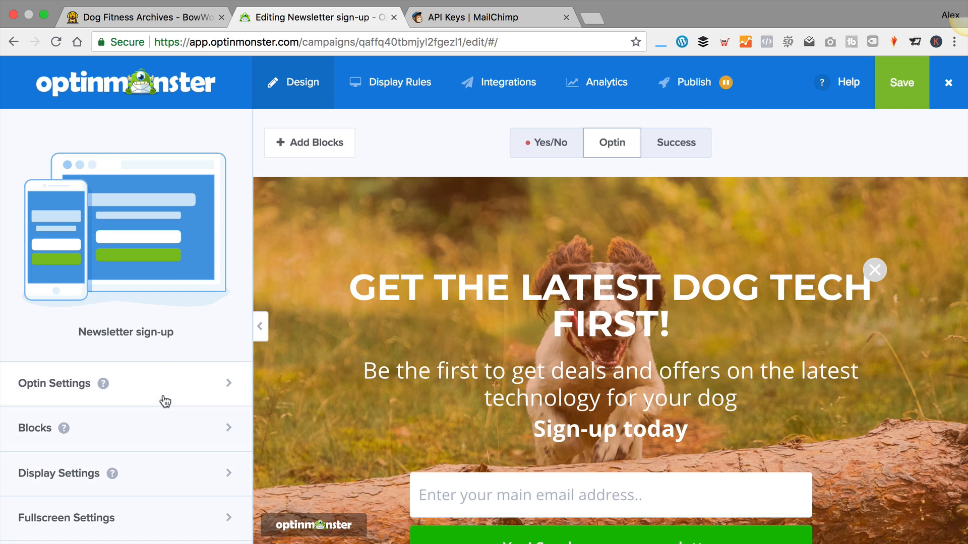
scroll(396, 479, down, 2)
click(396, 481)
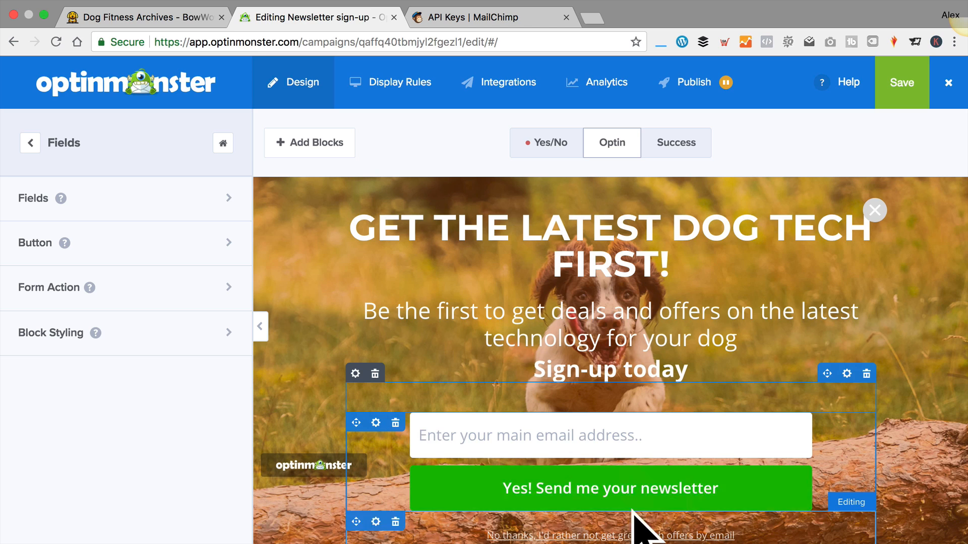
click(157, 196)
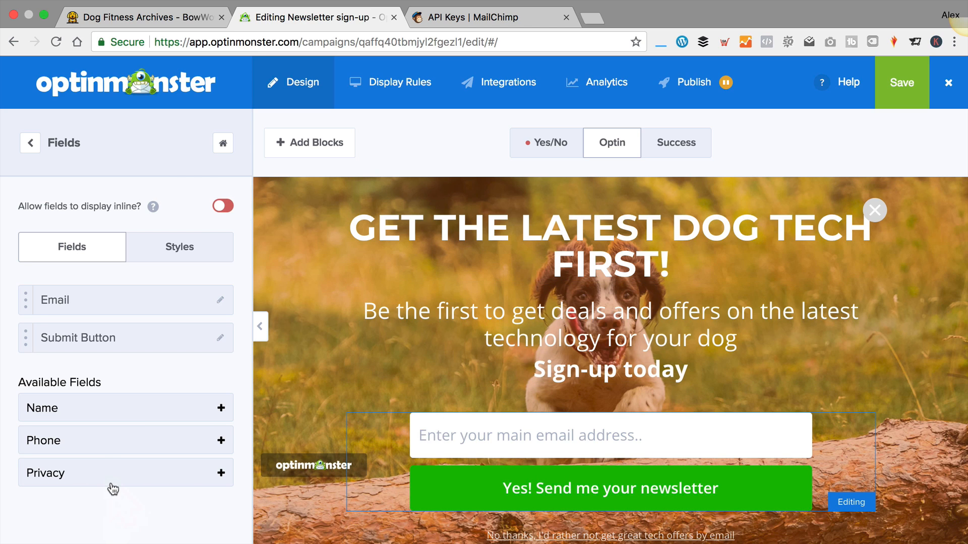
click(220, 473)
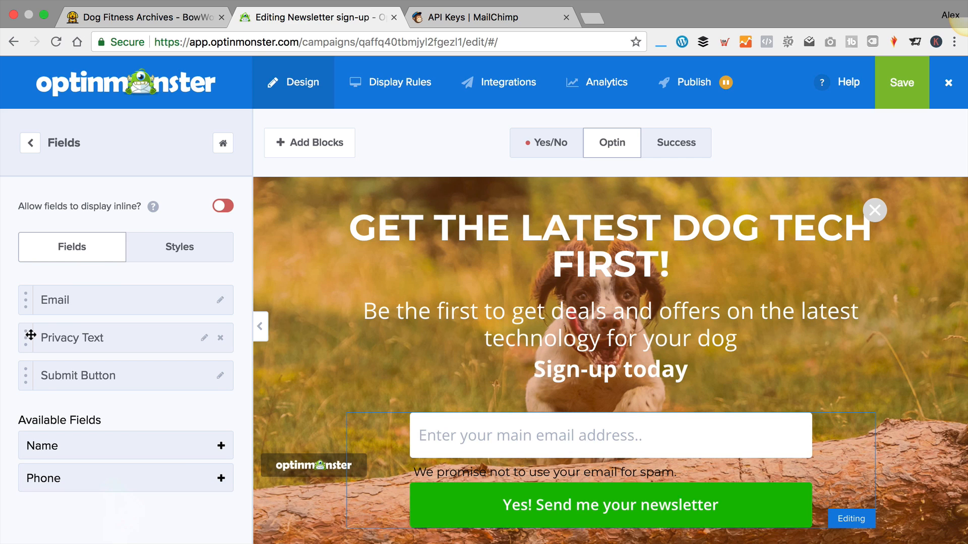
drag(30, 336, 31, 376)
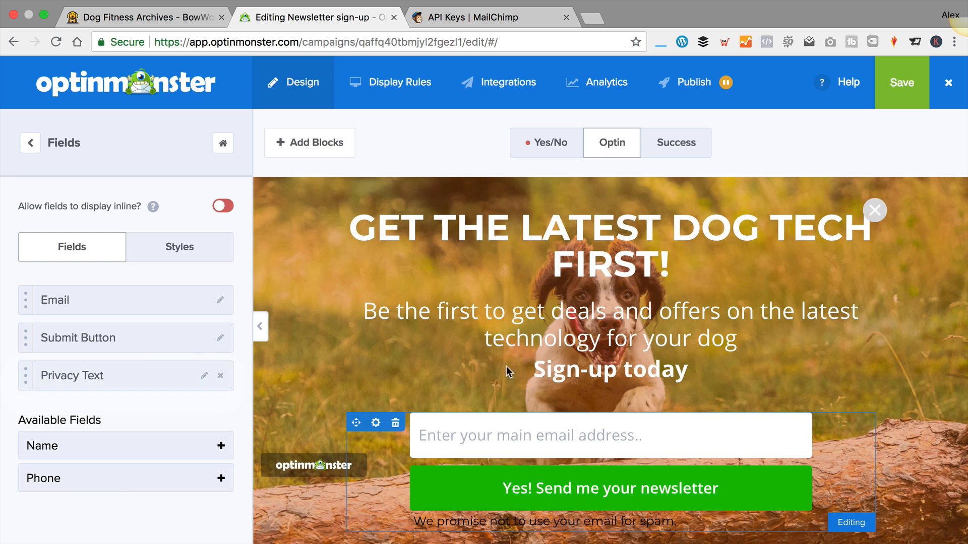
Open the Privacy Text style and content editor and select its wording
scroll(535, 374, down, 2)
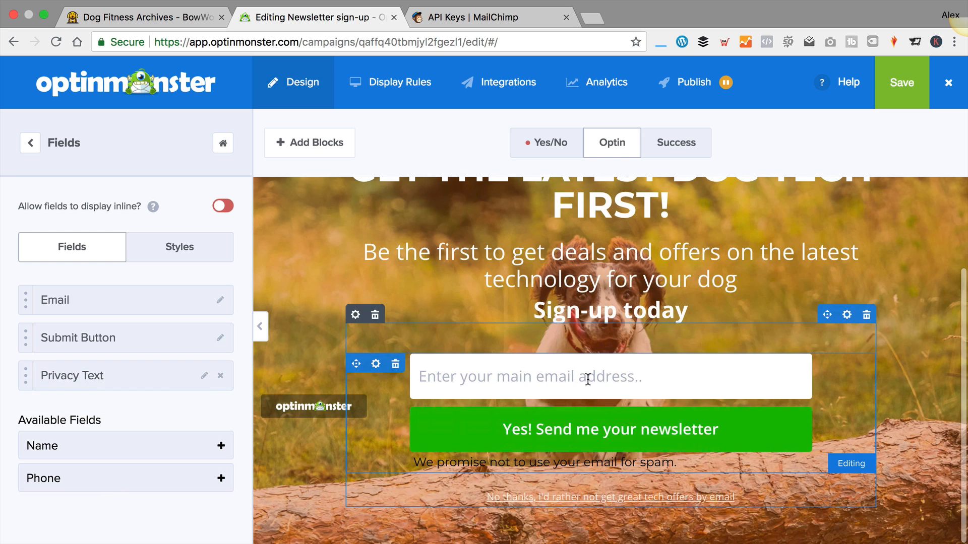
click(204, 375)
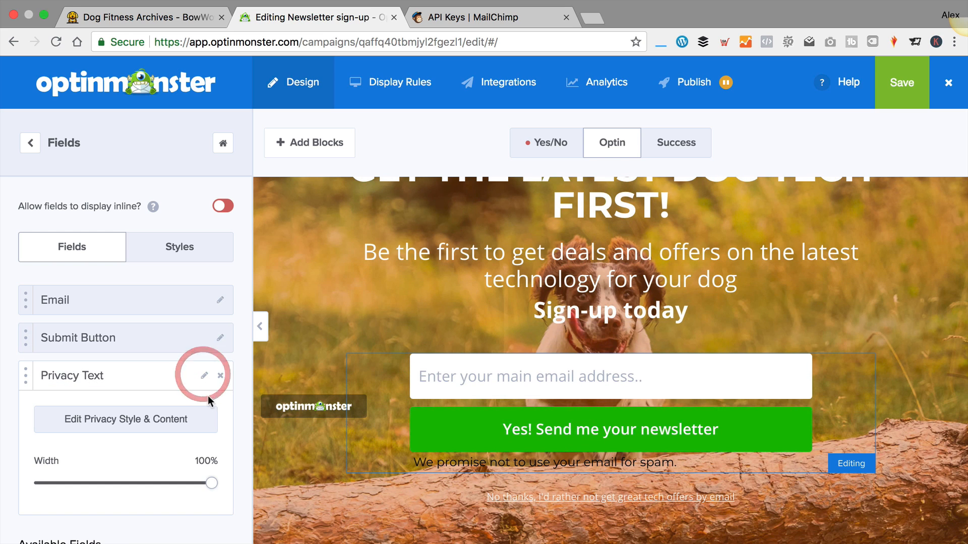
click(136, 416)
drag(168, 321, 7, 282)
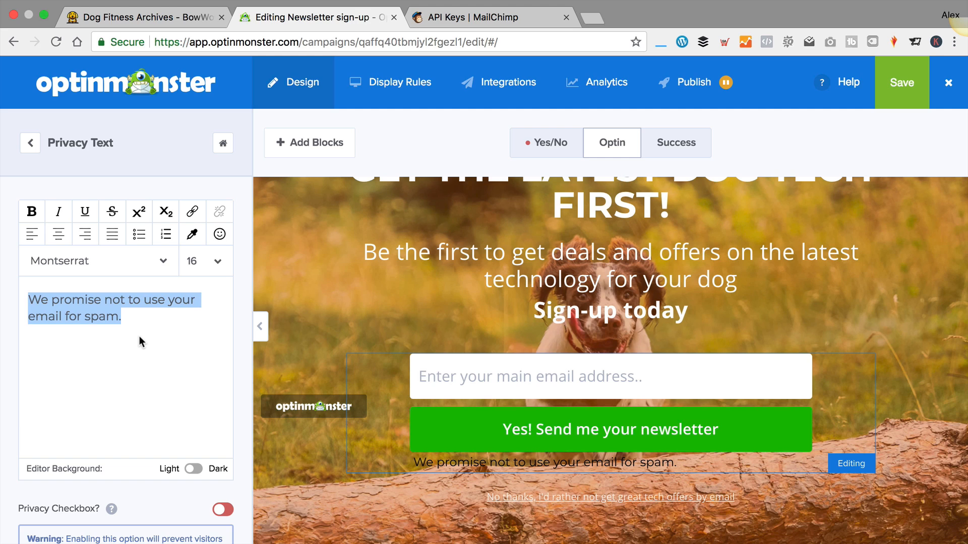
Replace the privacy text with the BowWowTech email consent sentence and make it white
text(T)
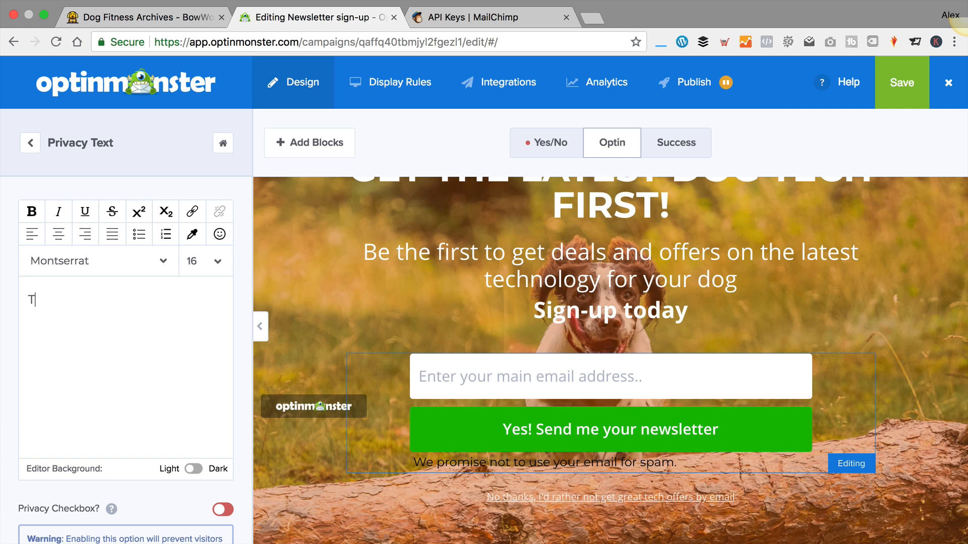
text(ick this box to conf)
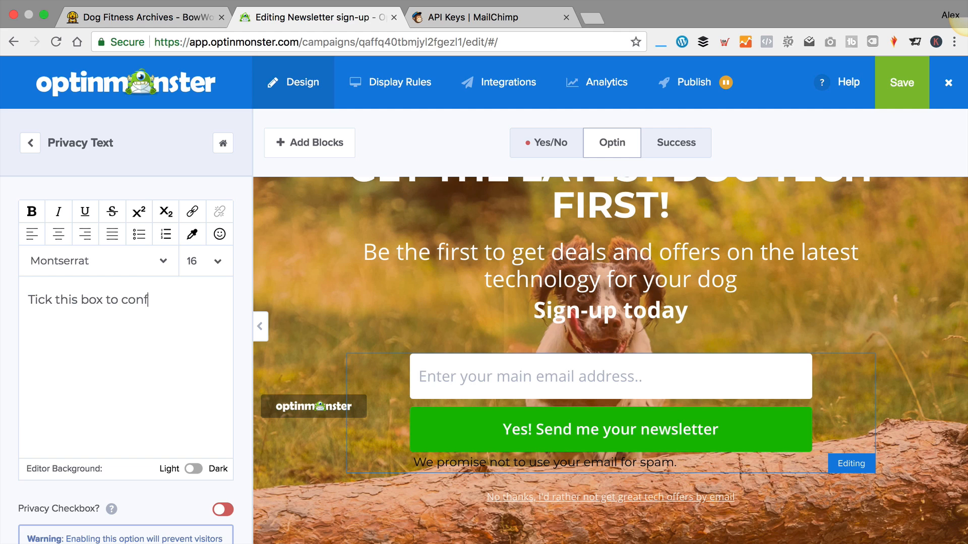
text(irm you whi)
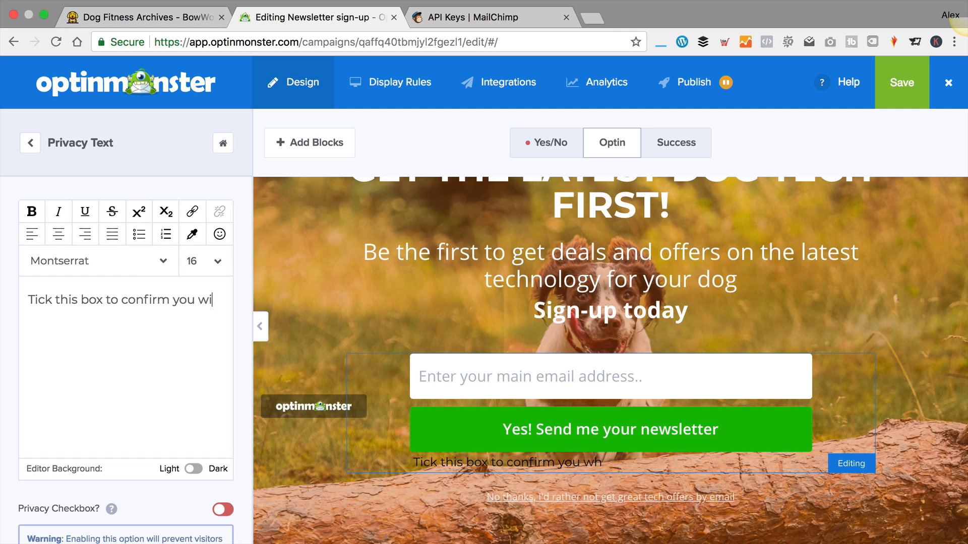
text(sh to receive r)
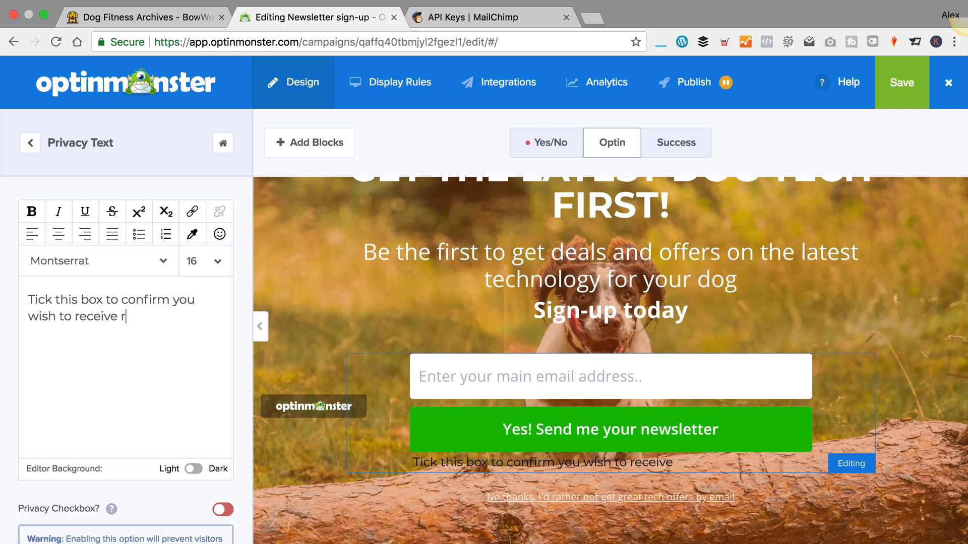
text(egular emails fr)
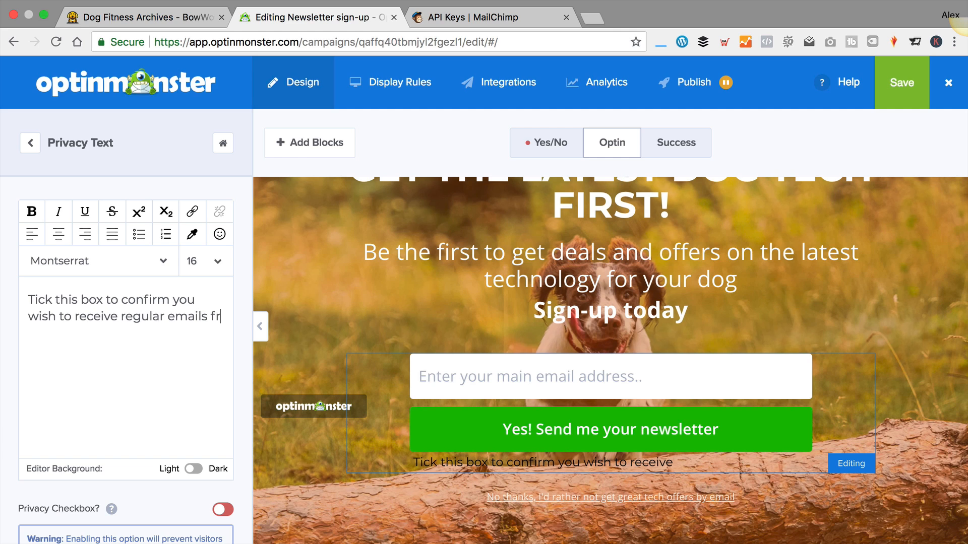
text(om BowWow)
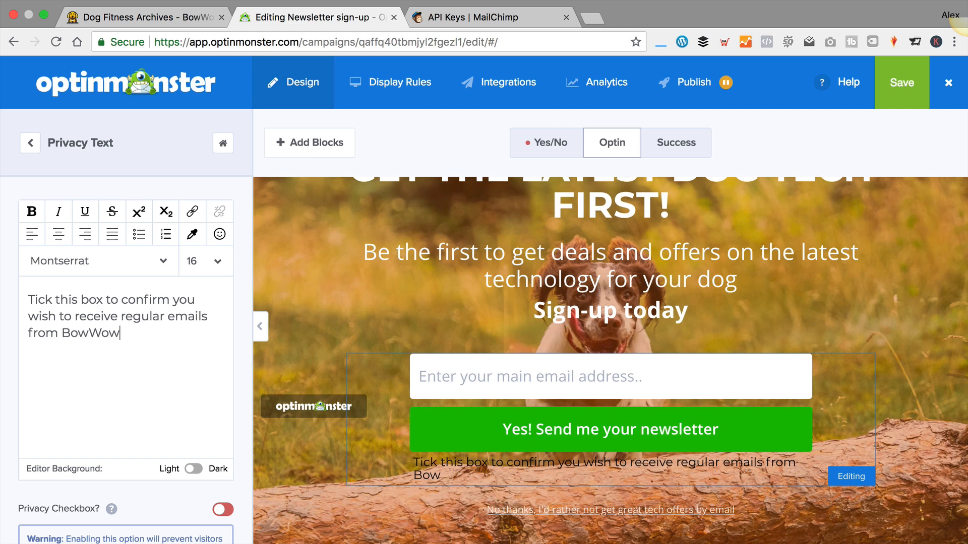
text(Tech)
drag(161, 337, 54, 290)
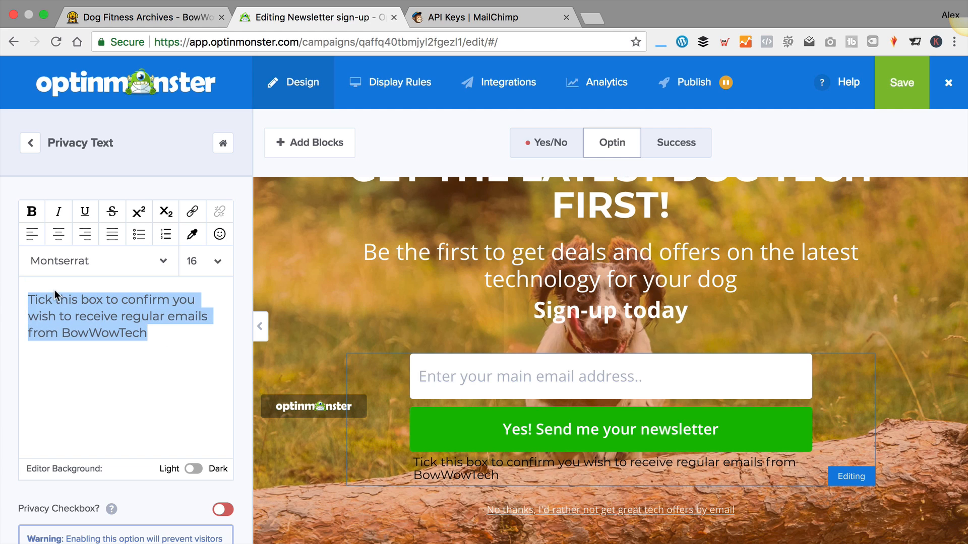
click(192, 233)
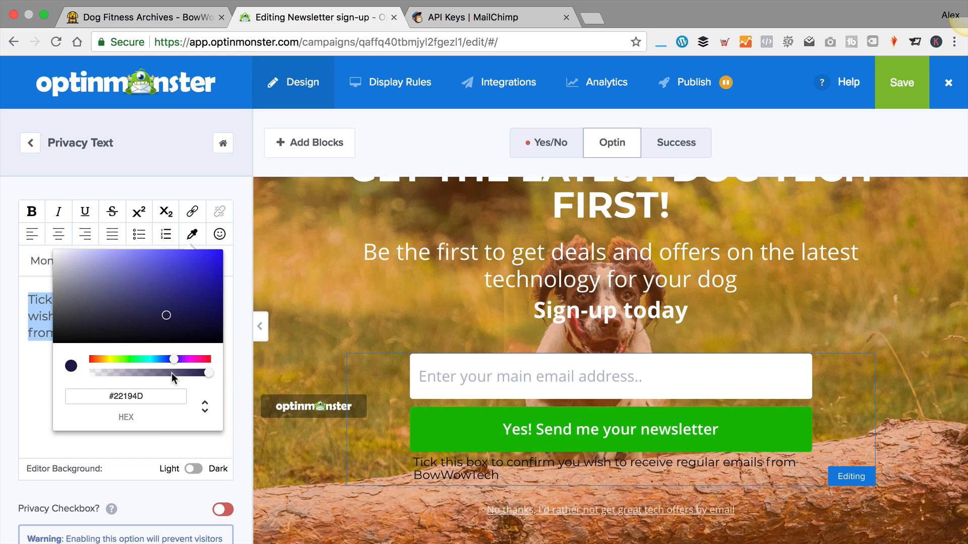
mouse_move(165, 315)
mouse_down()
mouse_move(29, 243)
mouse_move(54, 250)
mouse_up()
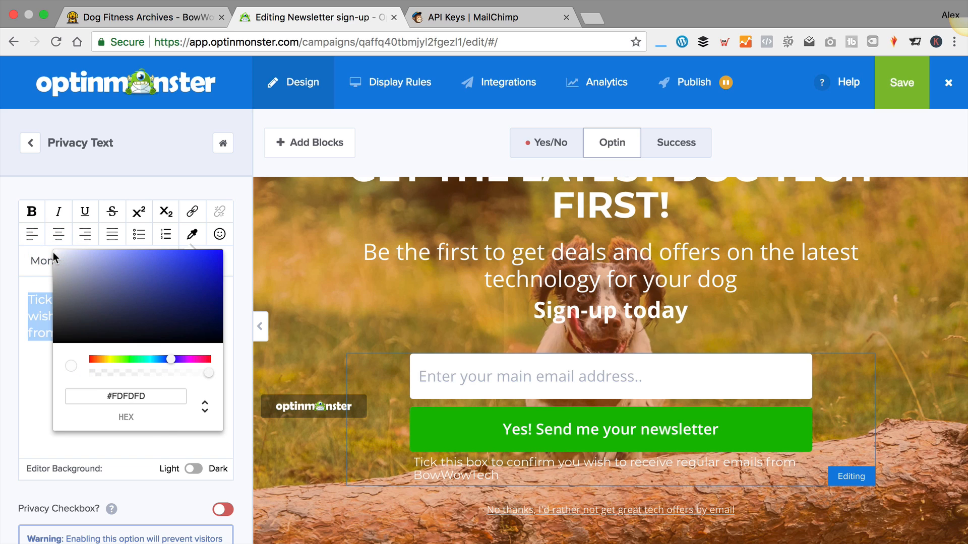
click(169, 446)
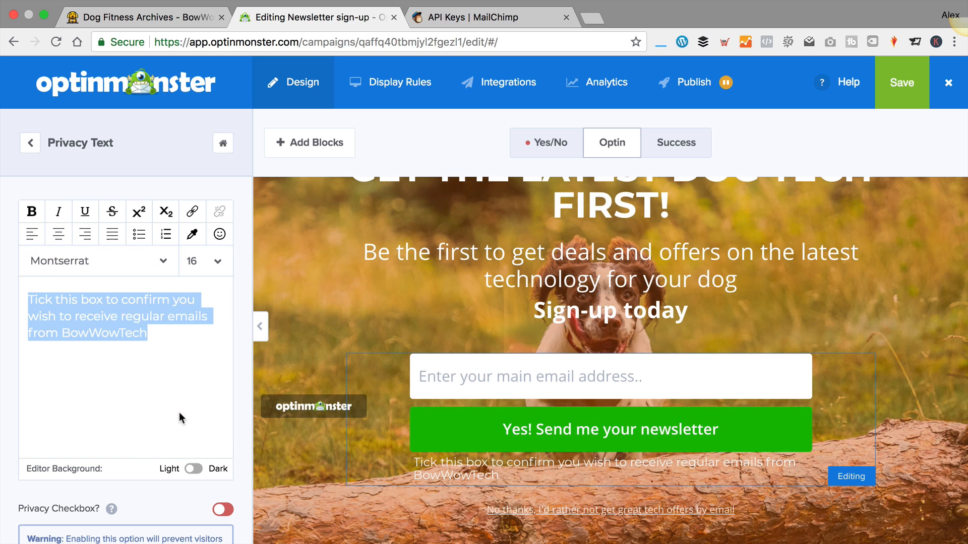
Set the privacy text font size to 12 so it fits on one line
click(216, 261)
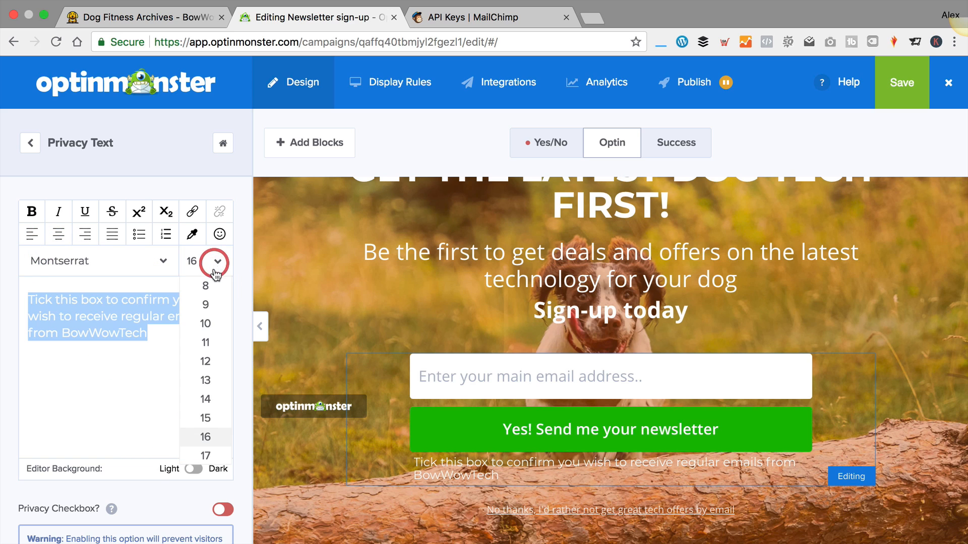
click(213, 401)
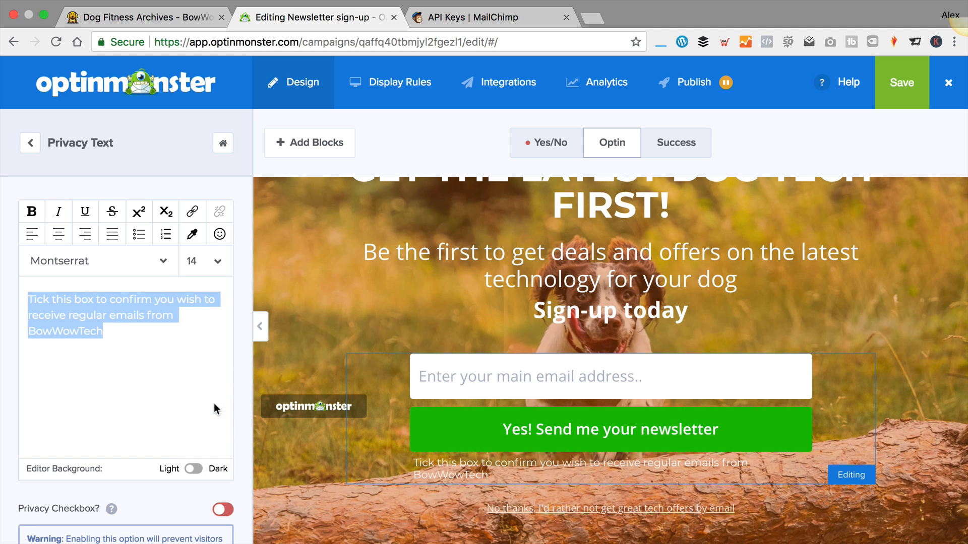
click(218, 261)
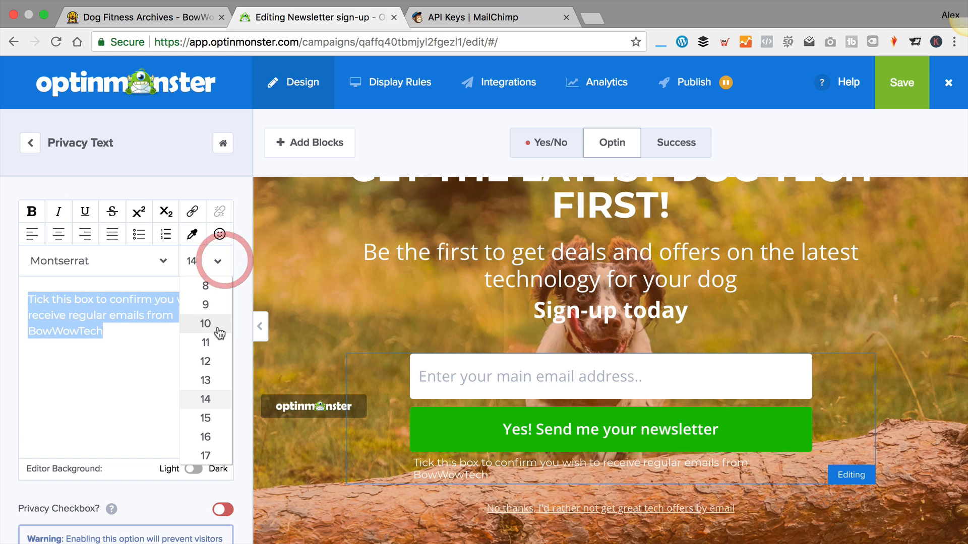
click(214, 362)
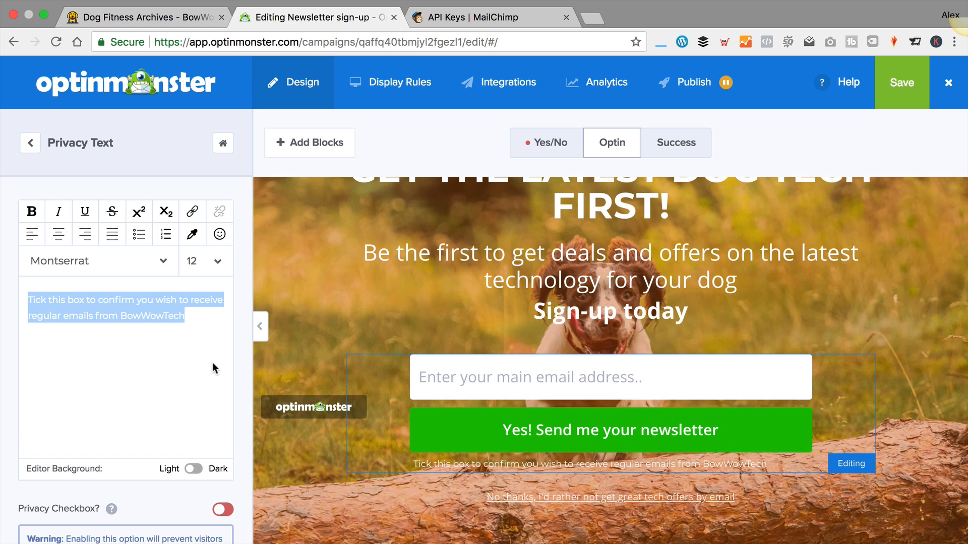
click(237, 338)
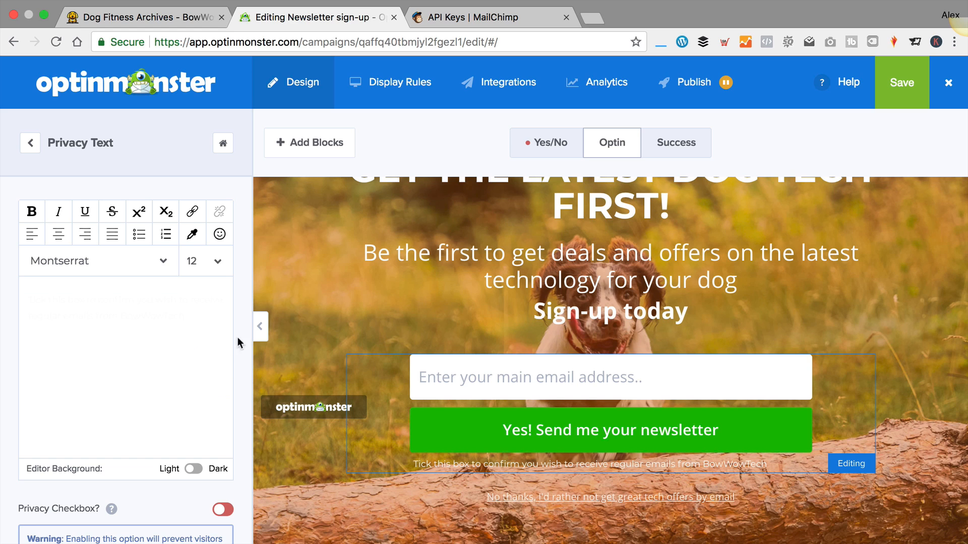
Turn on the privacy consent checkbox and enlarge the privacy text to size 16
click(220, 510)
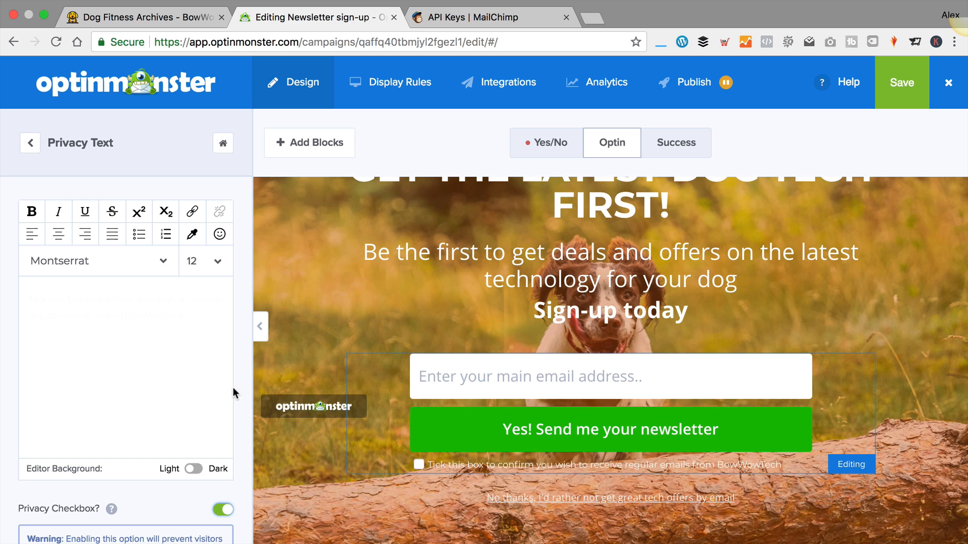
drag(192, 322, 26, 285)
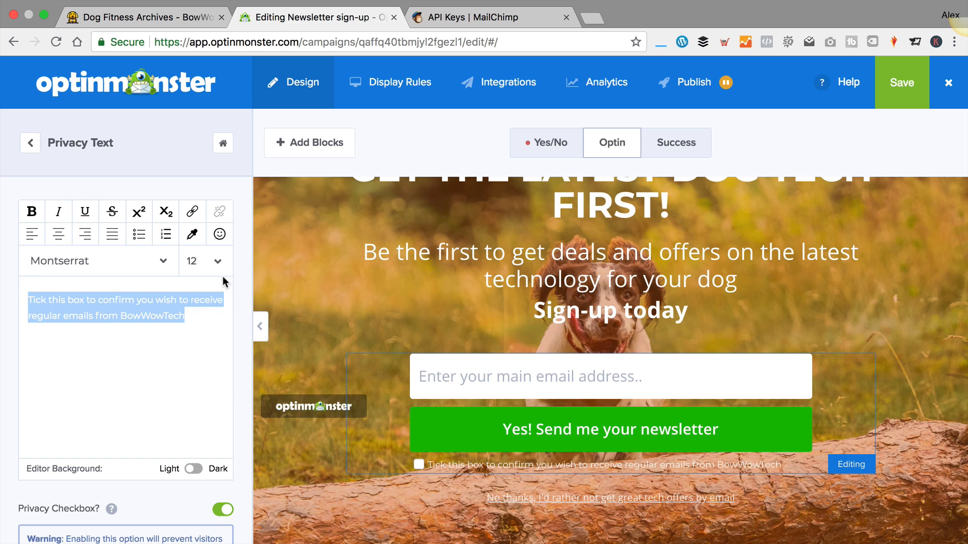
click(217, 261)
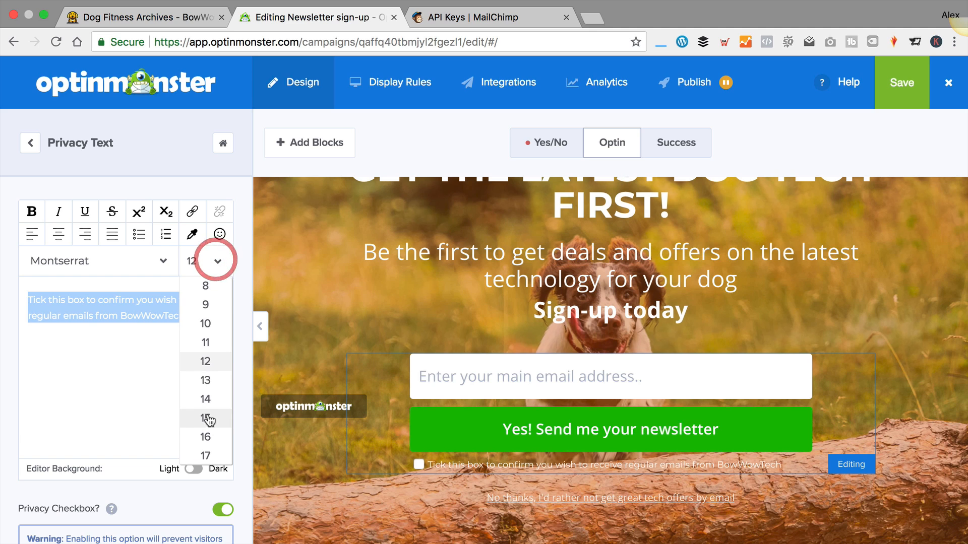
click(209, 434)
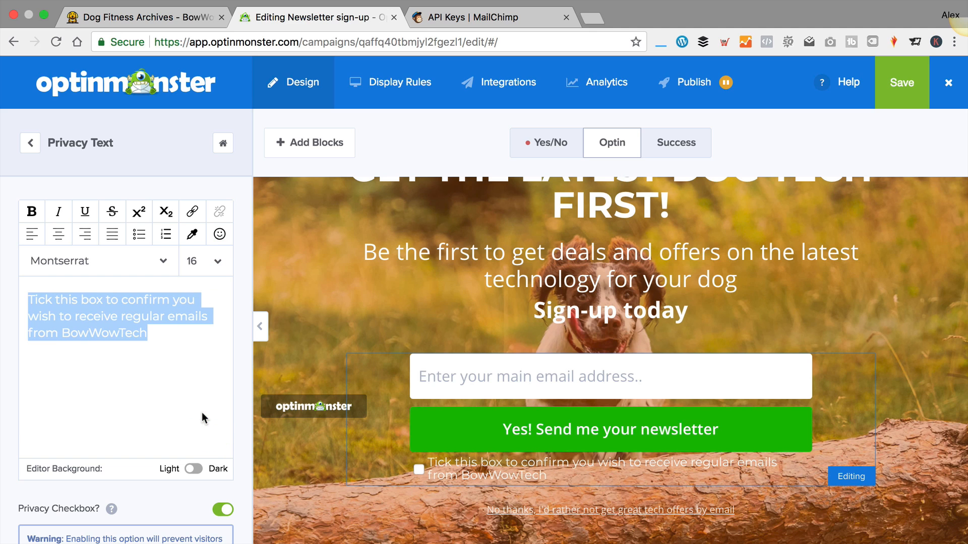
click(237, 244)
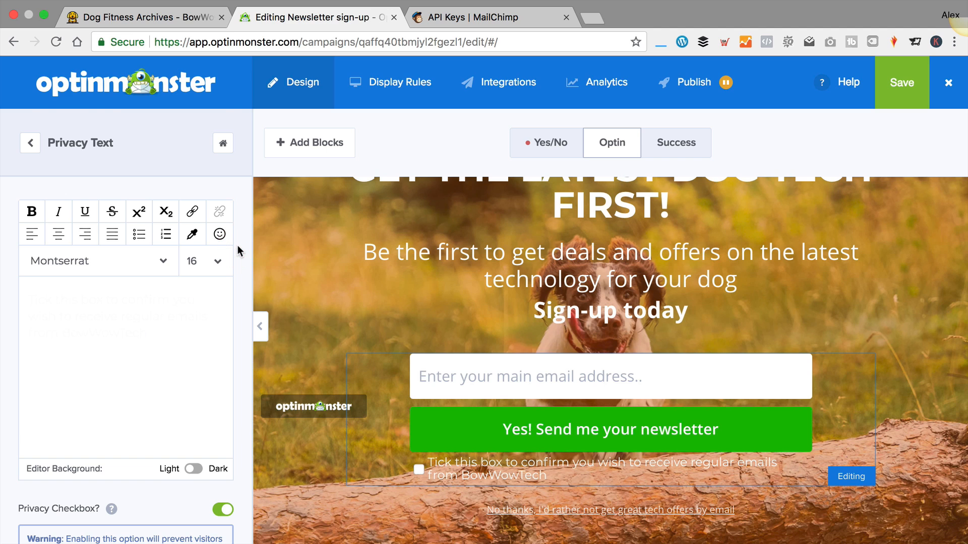
Reword the error message to require ticking the box to sign up, then save the campaign
scroll(235, 245, down, 4)
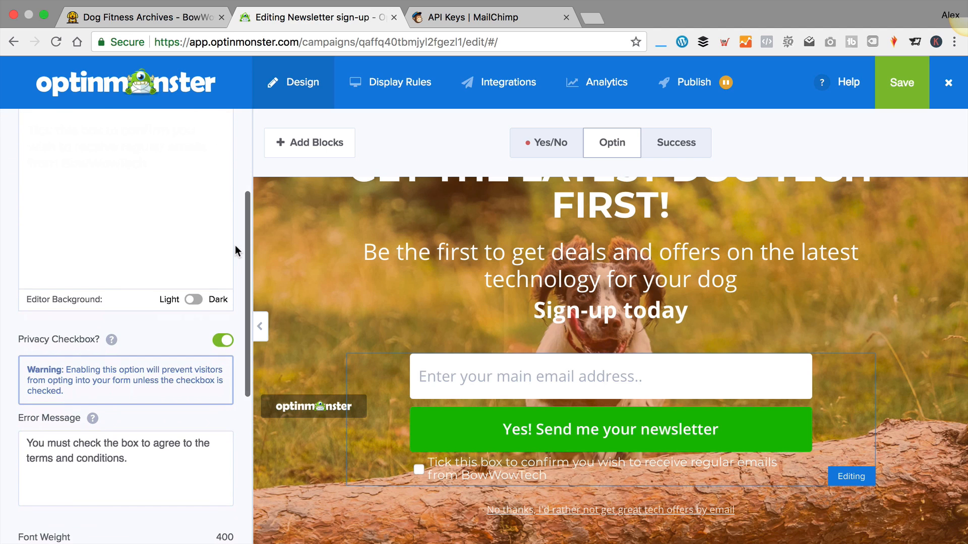
scroll(235, 245, down, 1)
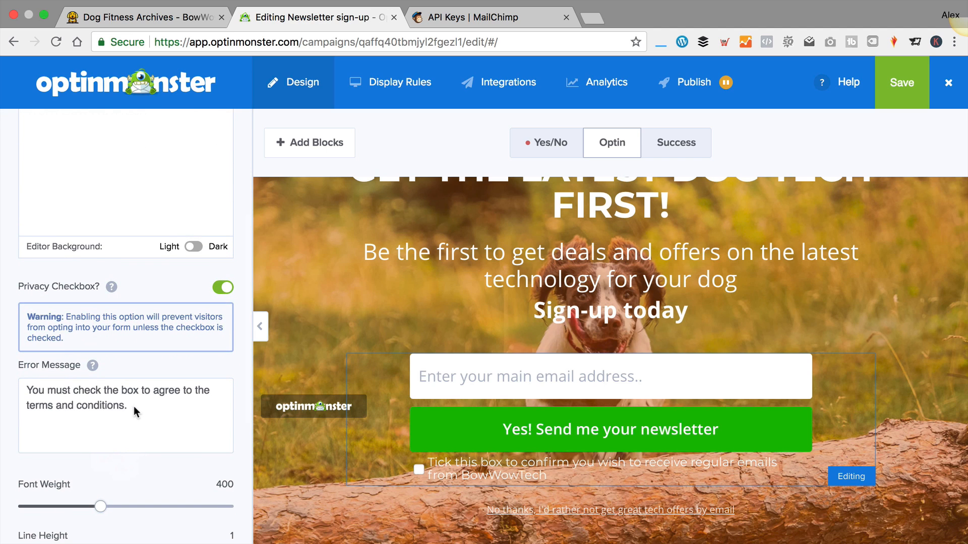
drag(137, 405, 153, 390)
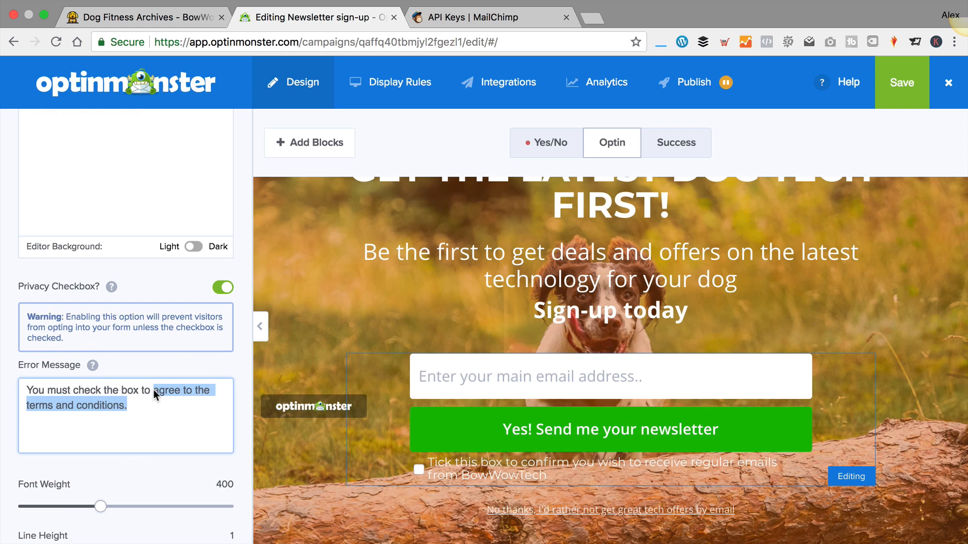
text(sigh)
text(u)
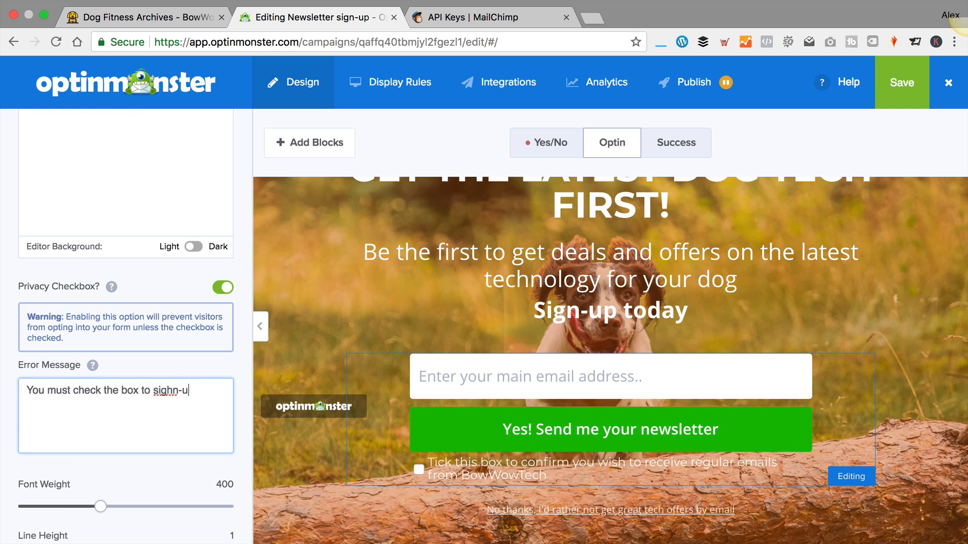
key(BackSpace)
key(BackSpace)
key(BackSpace)
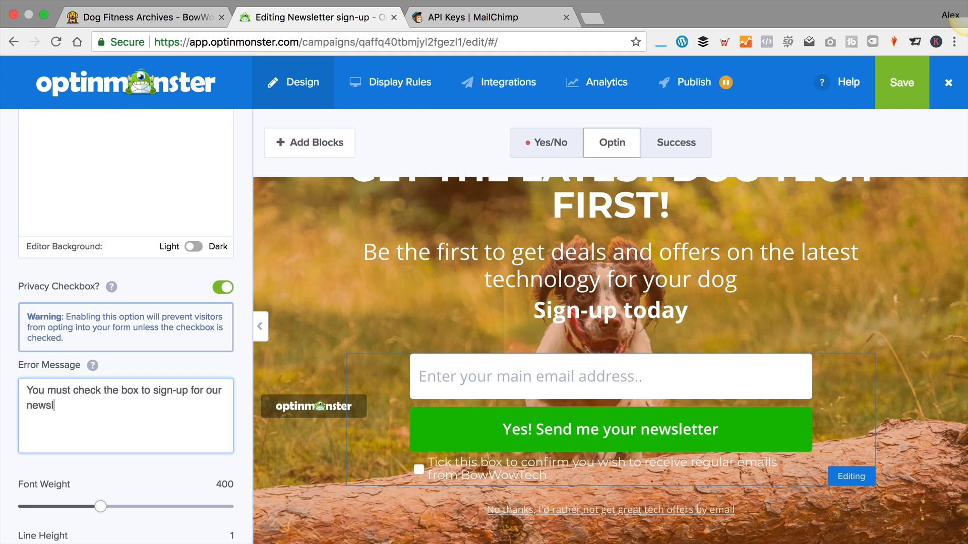
scroll(154, 392, down, 5)
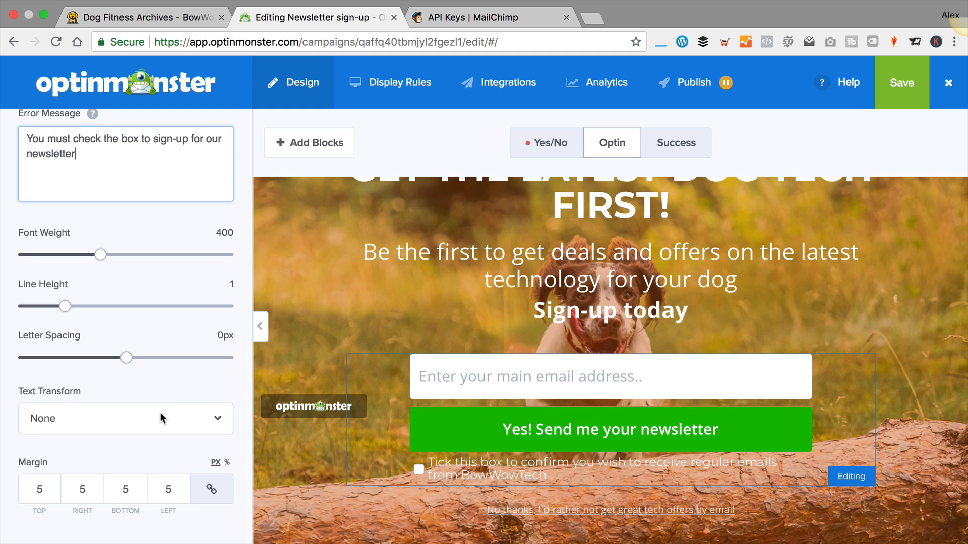
scroll(160, 412, up, 5)
click(28, 143)
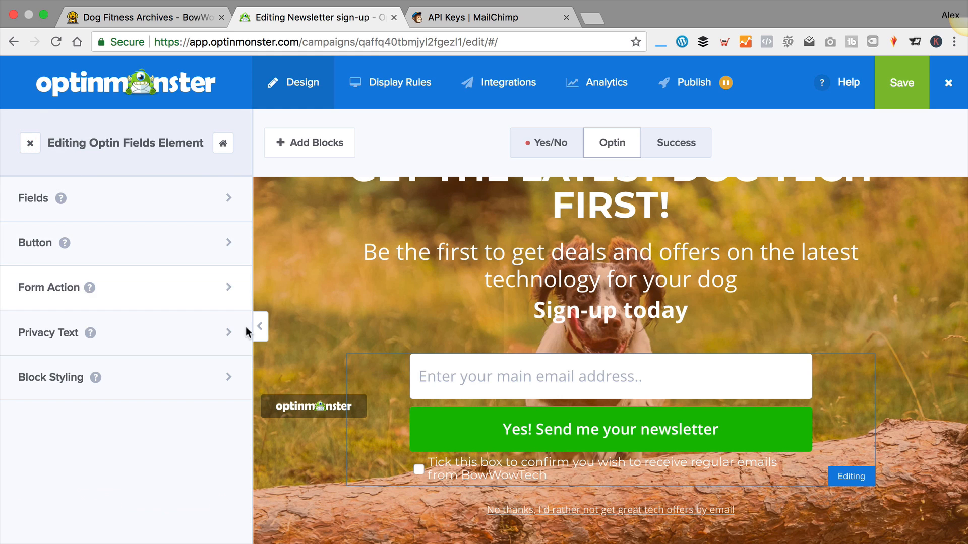
click(902, 82)
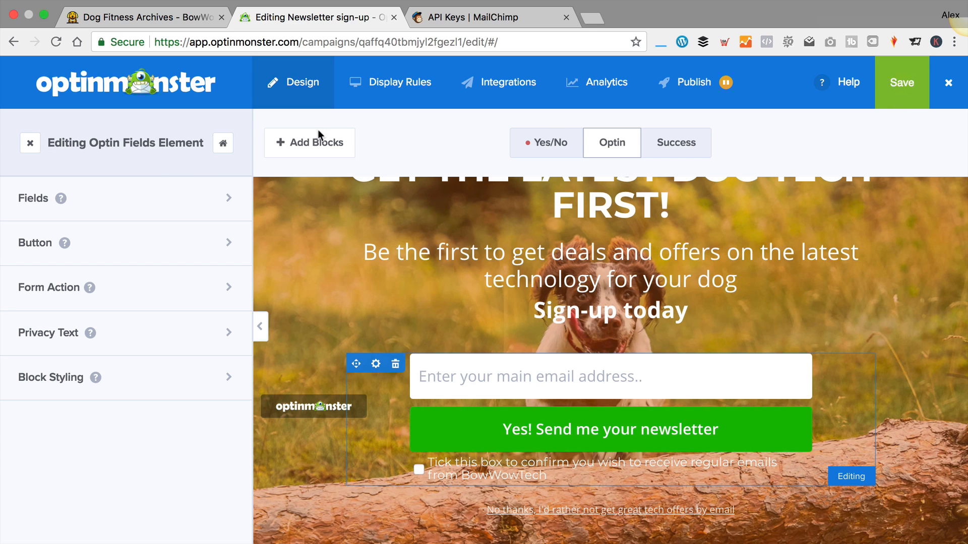
From the campaign's Analytics page, connect Google Analytics and request an authentication code
click(595, 91)
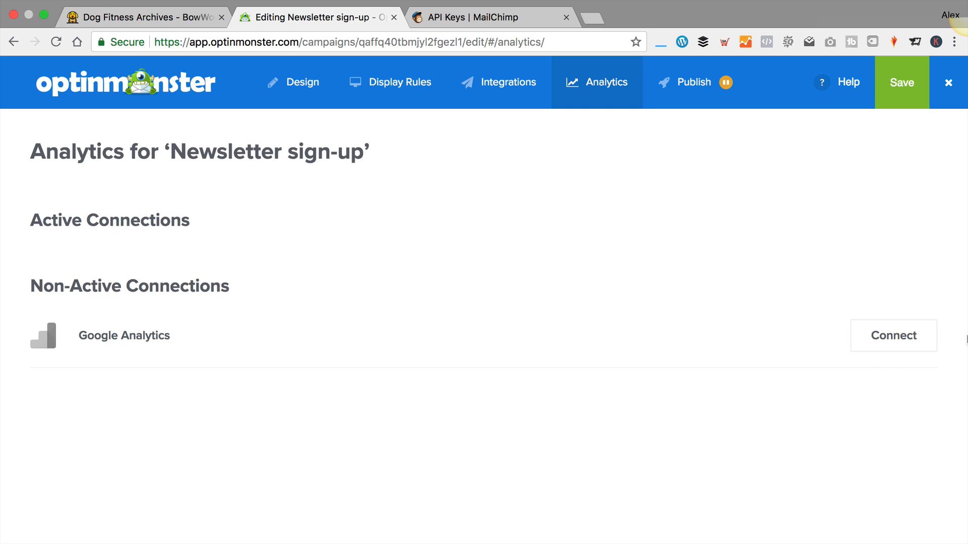
click(893, 337)
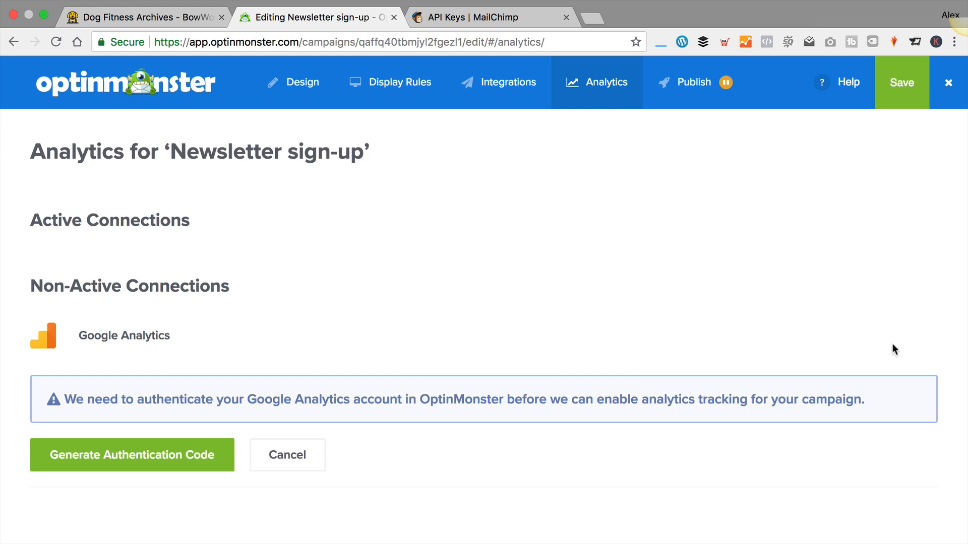
click(149, 456)
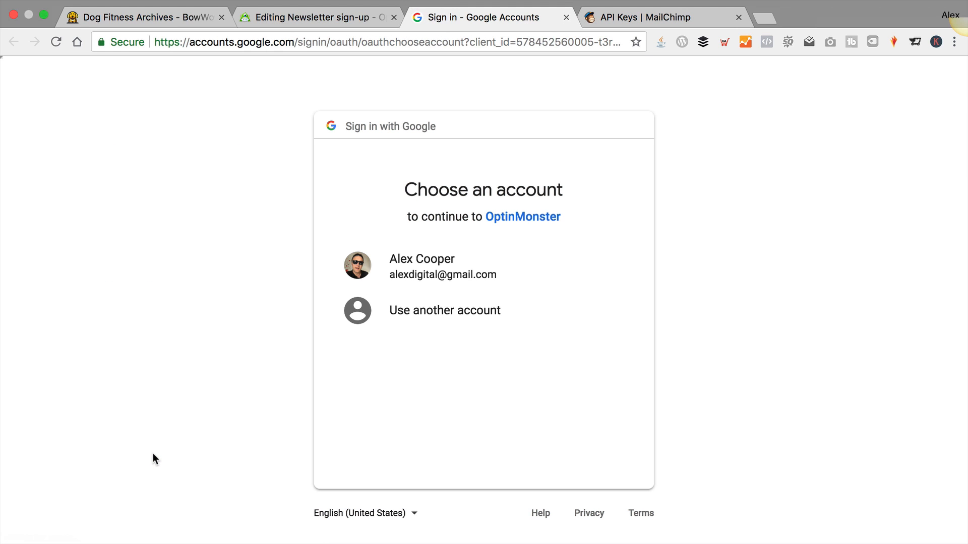
Pick the Google account, allow OptinMonster Analytics access, and copy the authorization code
click(434, 265)
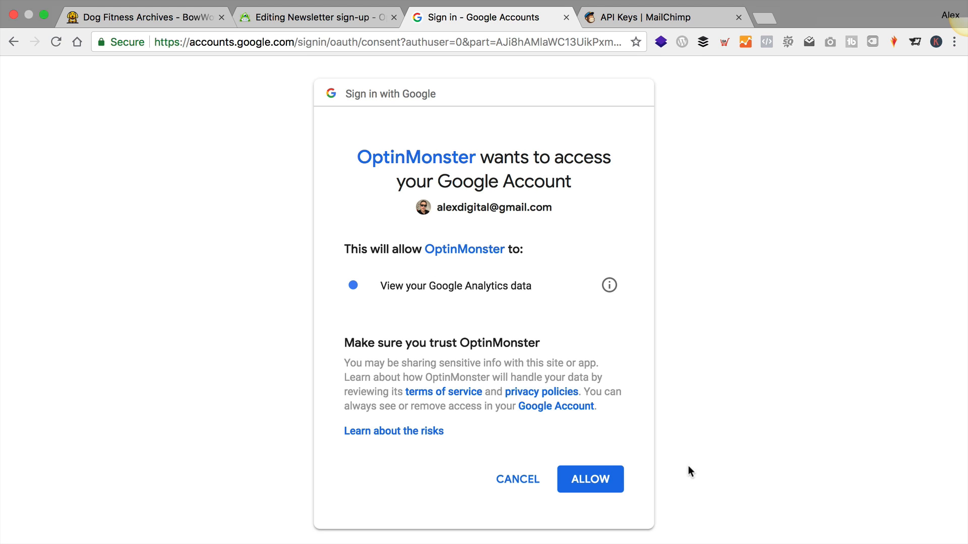
click(611, 485)
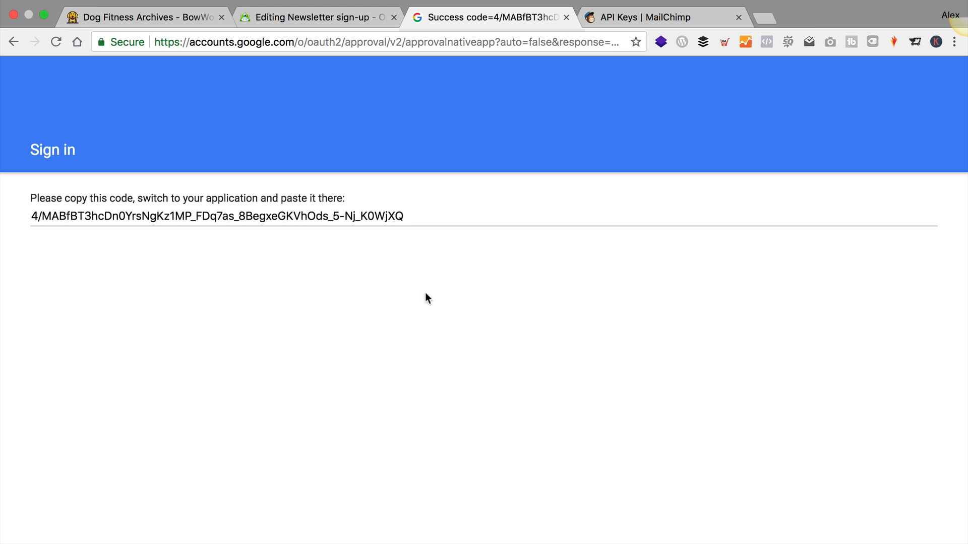
click(384, 216)
triple_click(384, 216)
key(super+c)
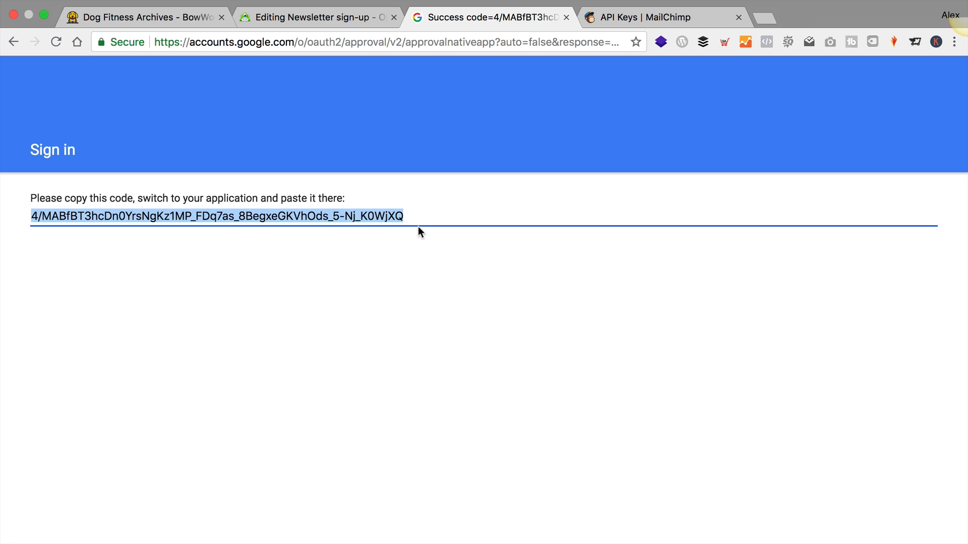
click(323, 17)
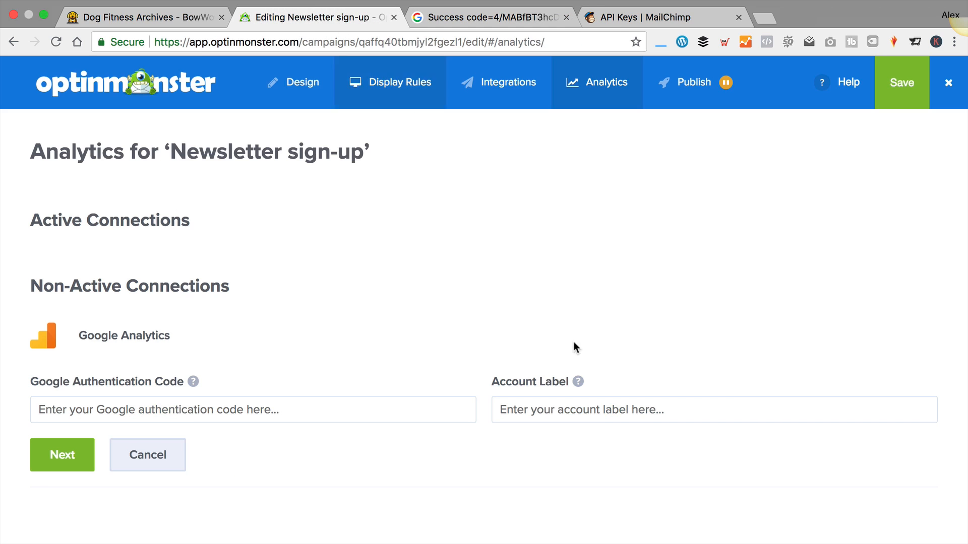
Paste the authorization code into Google Authentication Code and submit it
click(216, 416)
key(super+v)
click(59, 456)
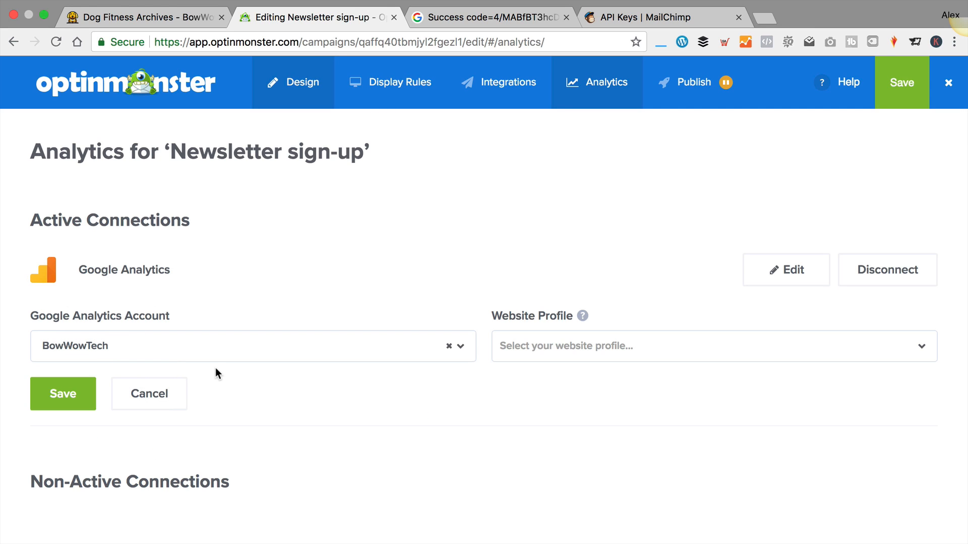
Choose the All Web Site Data bowwowtech.co.uk profile and save the Google Analytics connection
click(602, 347)
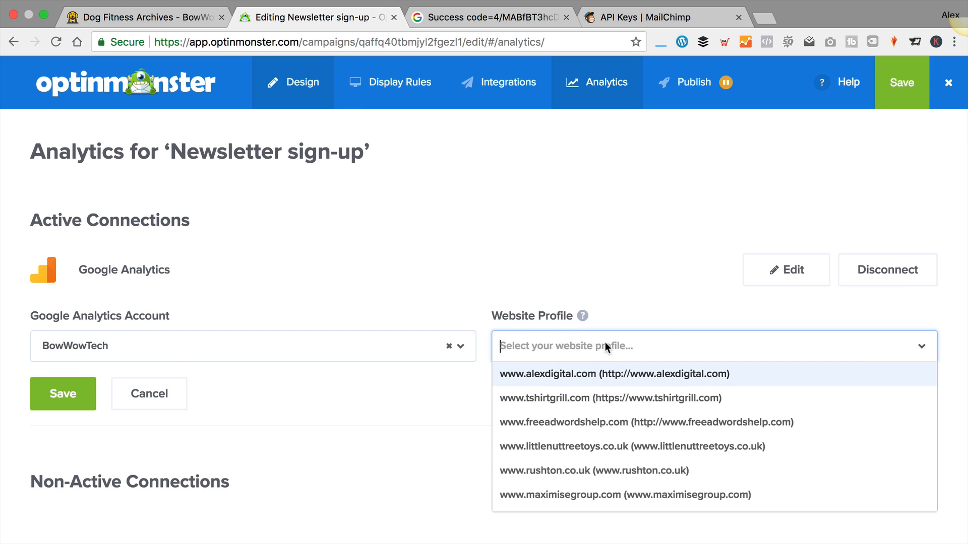
text(bow)
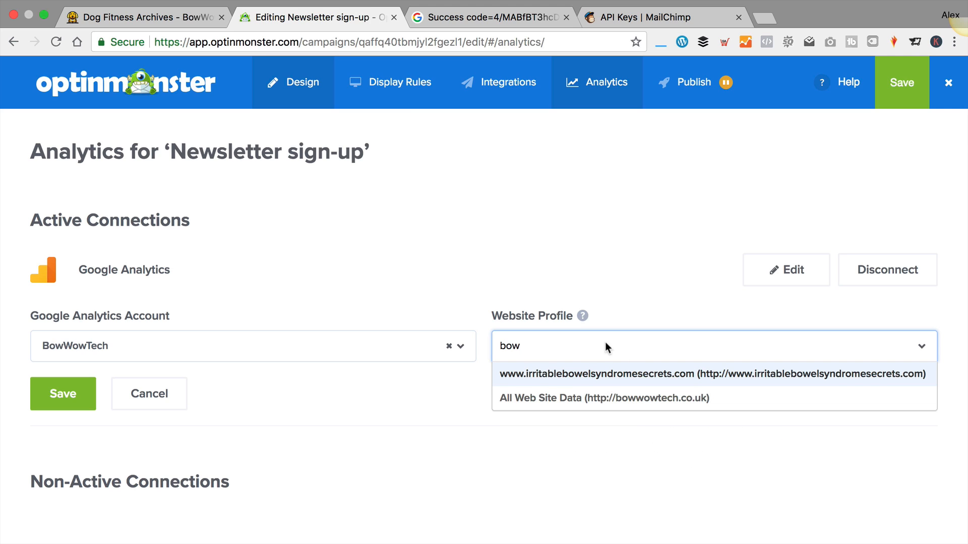
click(646, 404)
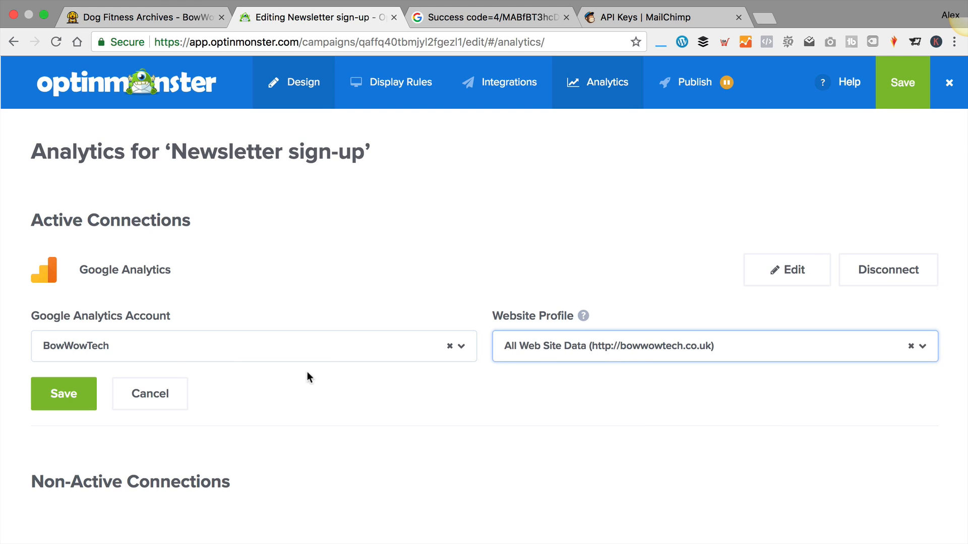
click(72, 393)
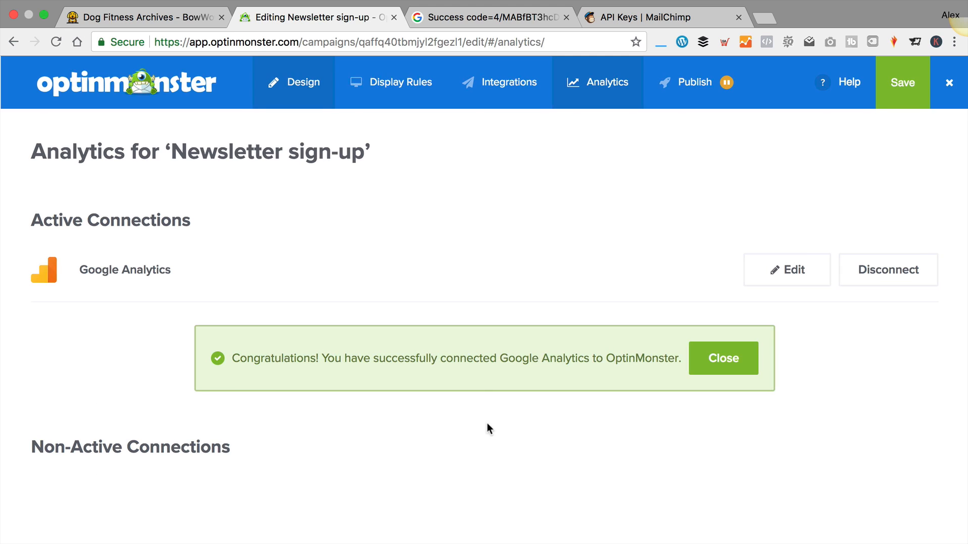
click(733, 363)
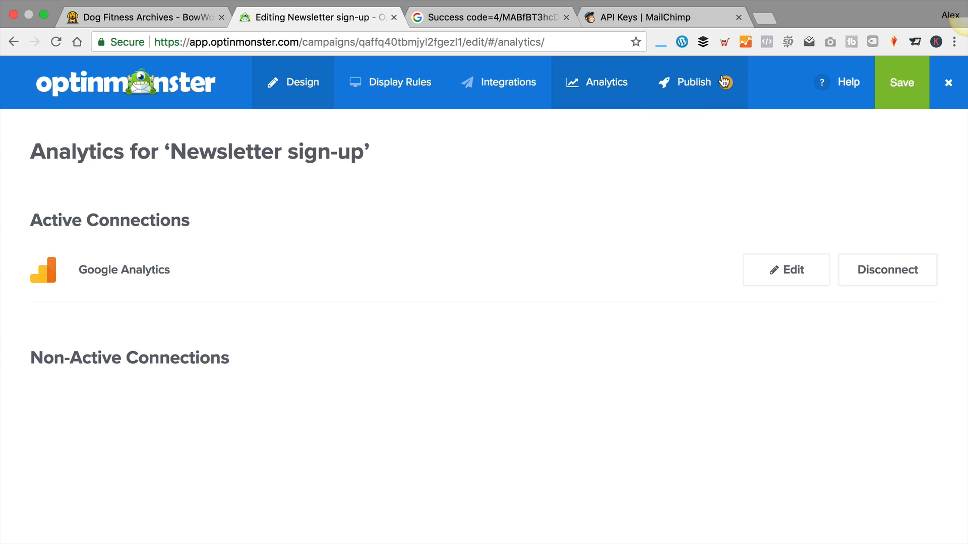
Switch the Newsletter sign-up campaign status from paused to LIVE in Publish
click(698, 83)
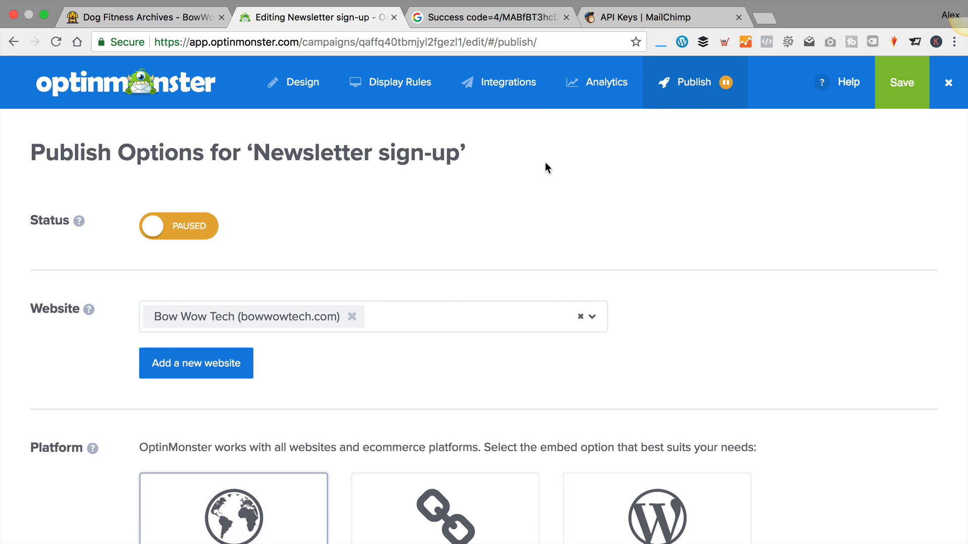
scroll(546, 166, down, 3)
scroll(545, 167, up, 3)
click(169, 231)
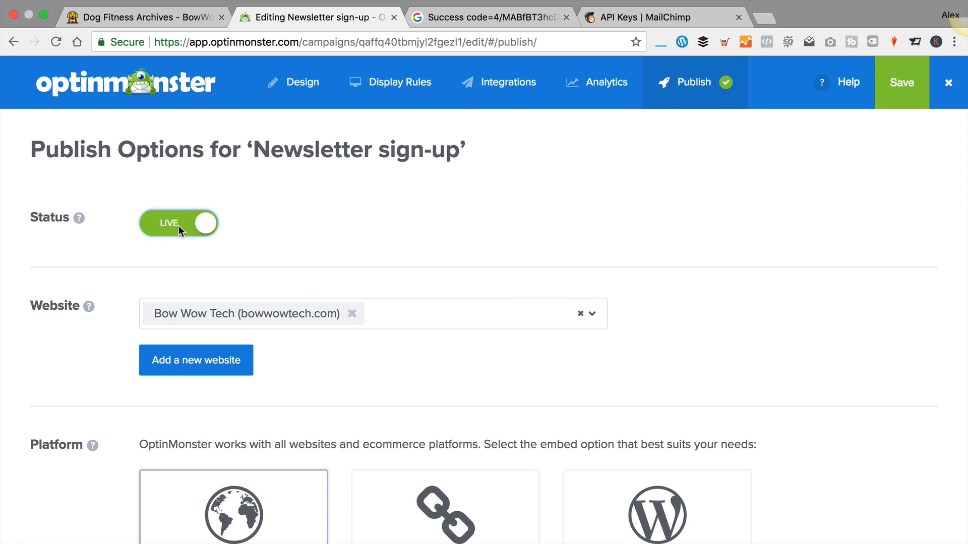
scroll(309, 209, down, 3)
scroll(373, 177, down, 3)
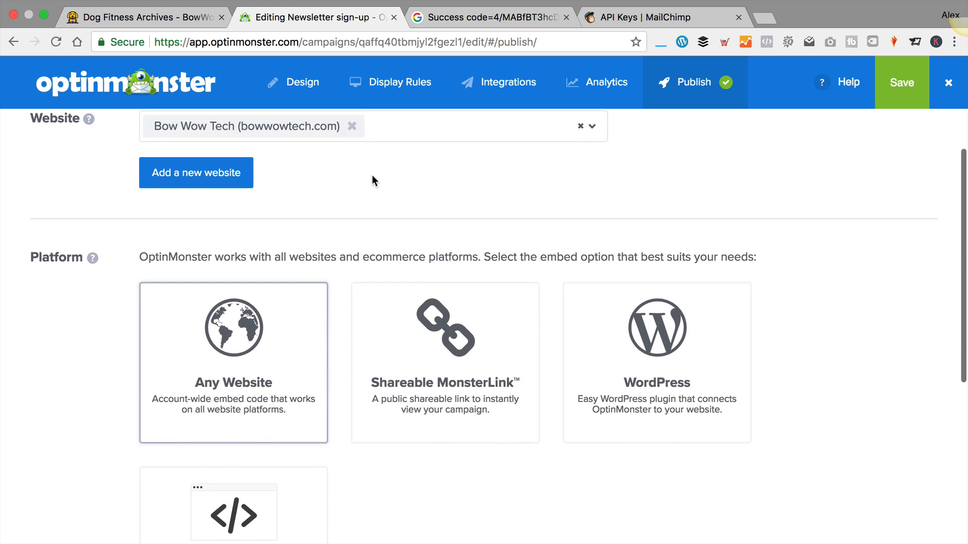
scroll(371, 178, down, 2)
Choose WordPress as the platform and save optinmonster.zip to Downloads
click(680, 284)
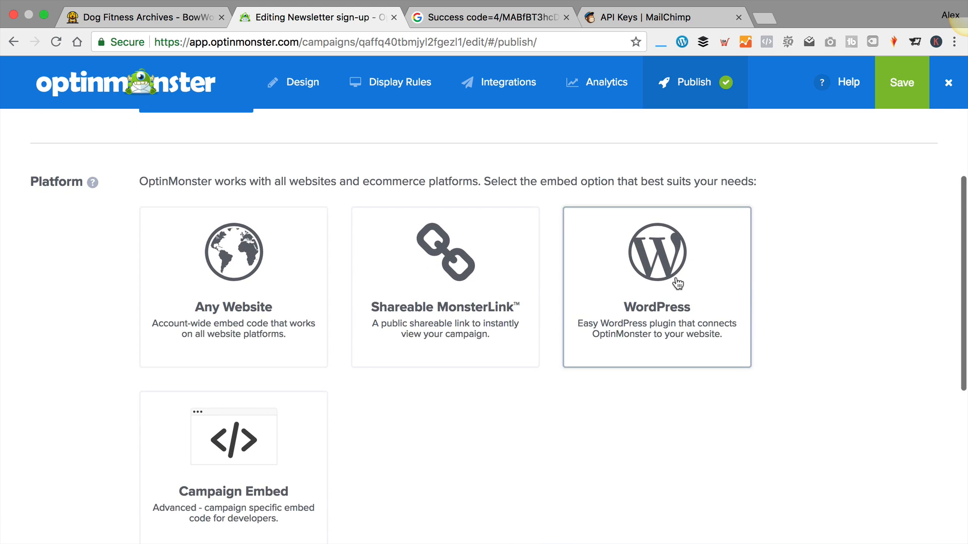
scroll(625, 239, down, 5)
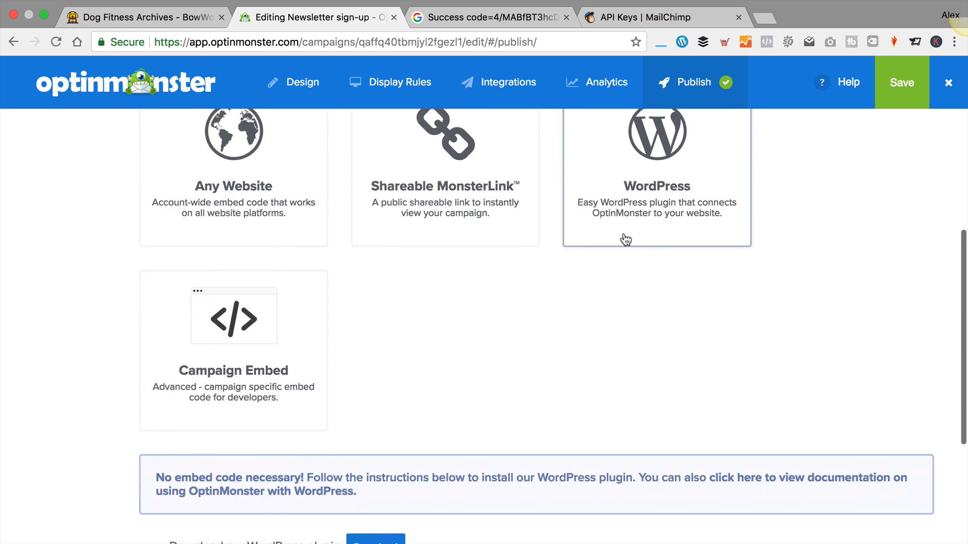
scroll(625, 239, down, 2)
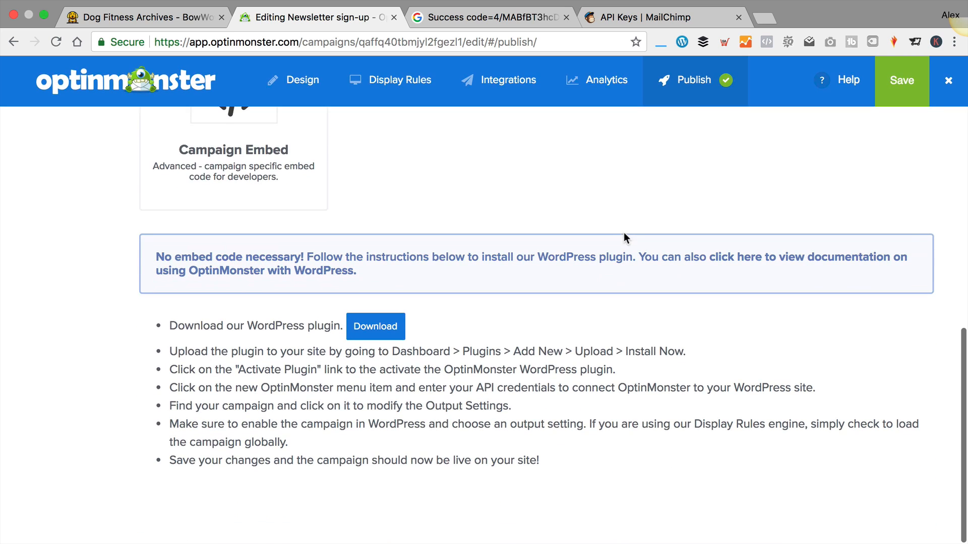
click(380, 332)
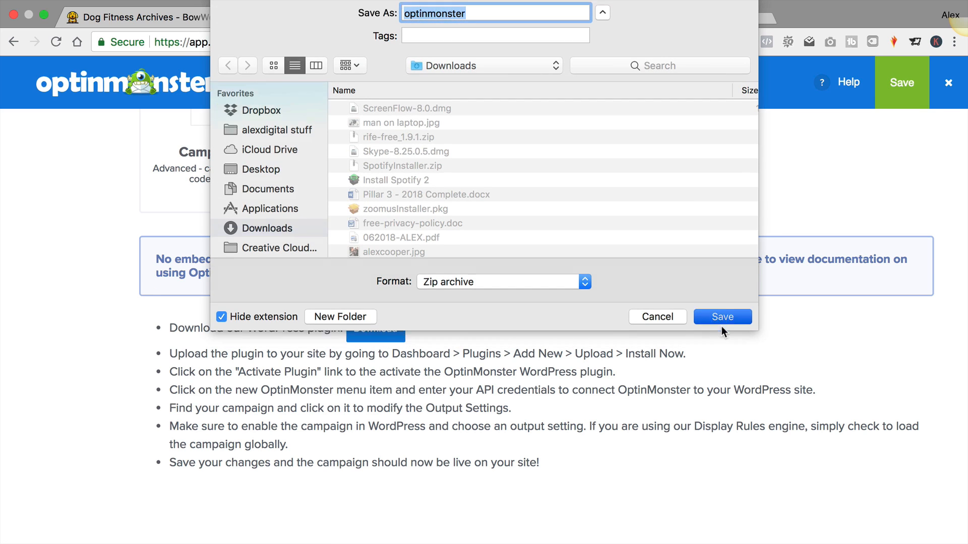
click(721, 326)
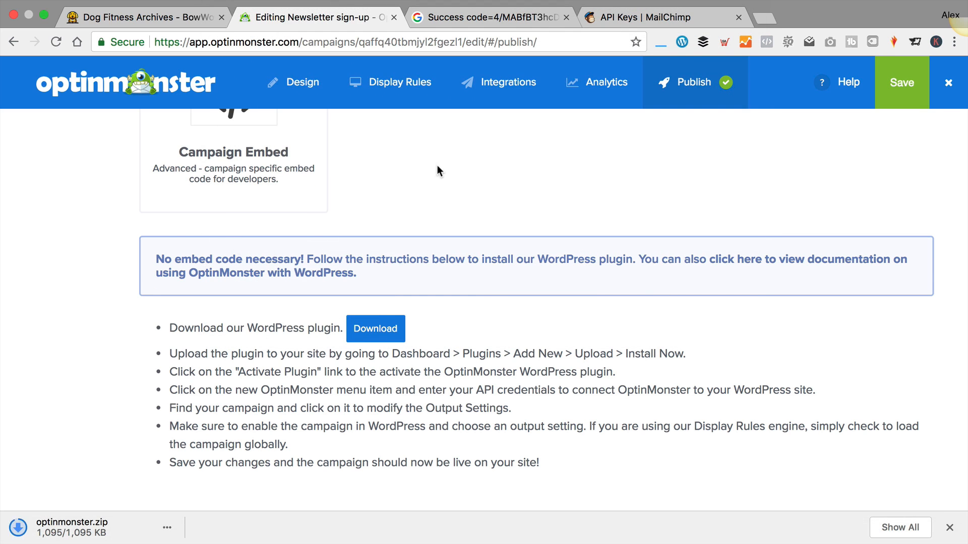
click(171, 16)
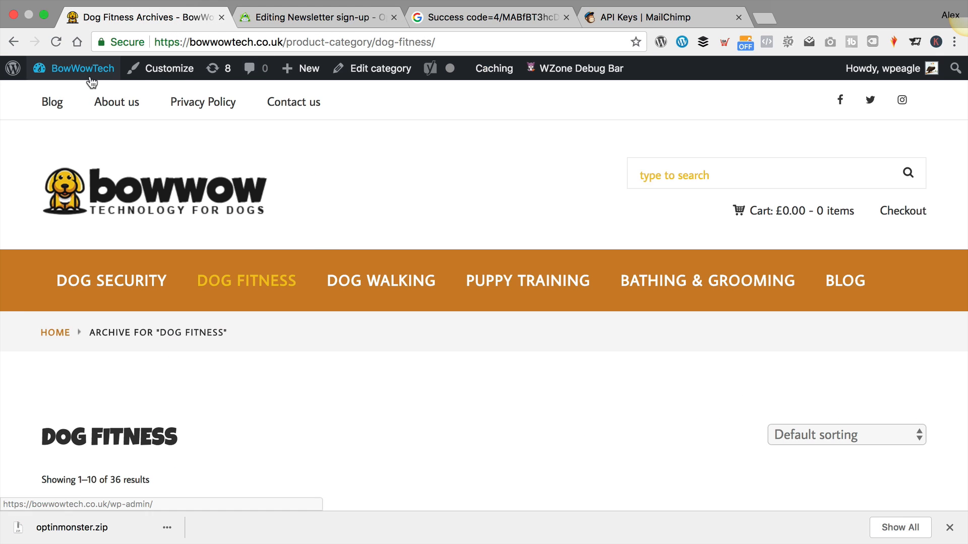
Go to WordPress Plugins > Add New and reveal the Upload Plugin panel
mouse_move(65, 71)
click(55, 94)
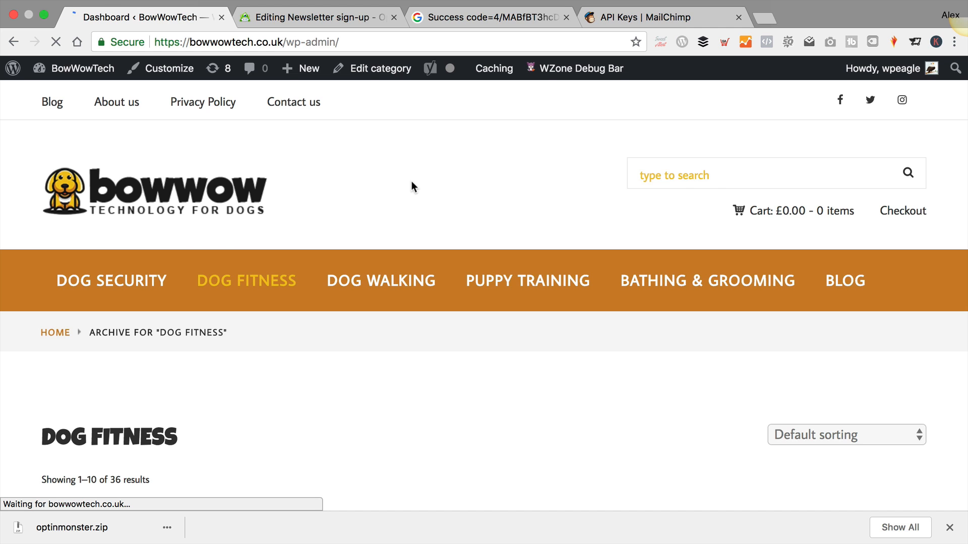
scroll(130, 191, down, 5)
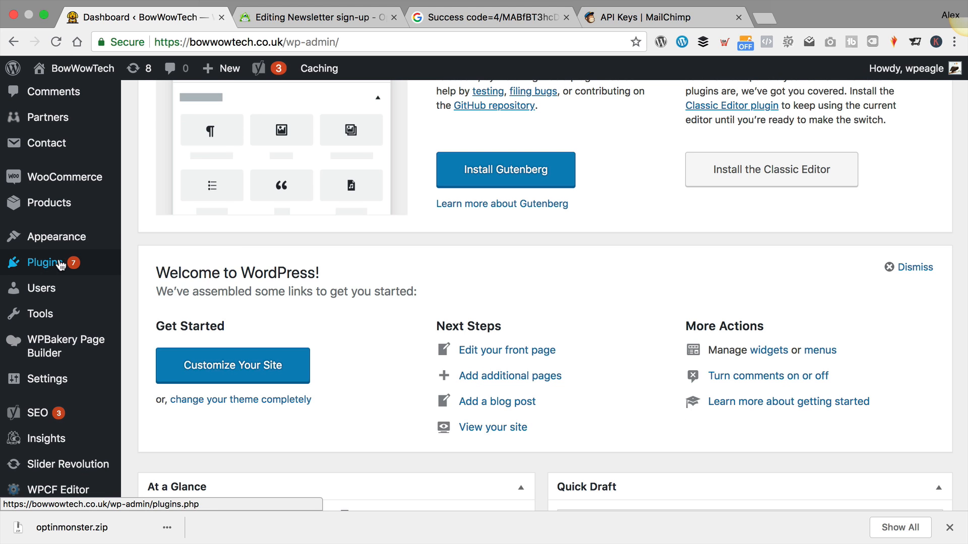
mouse_move(60, 266)
click(153, 289)
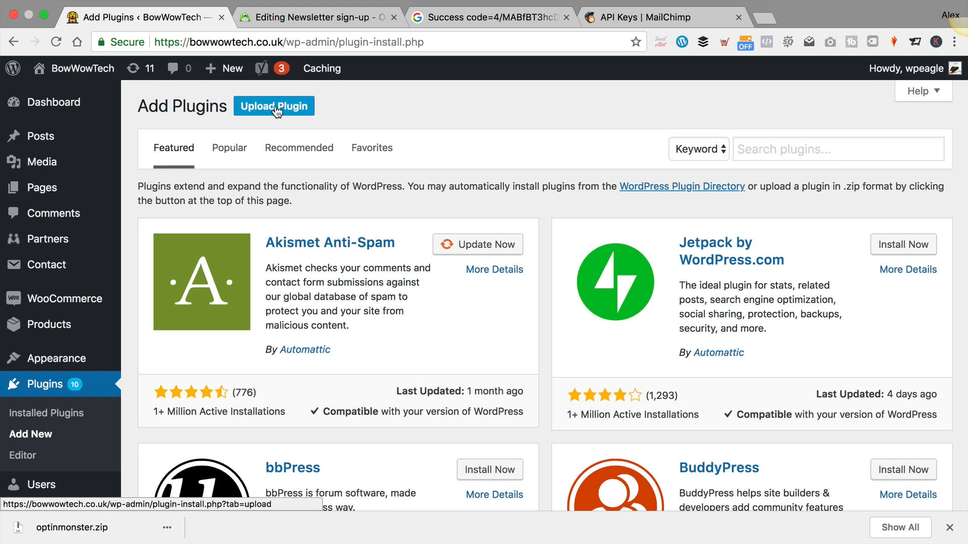
click(272, 106)
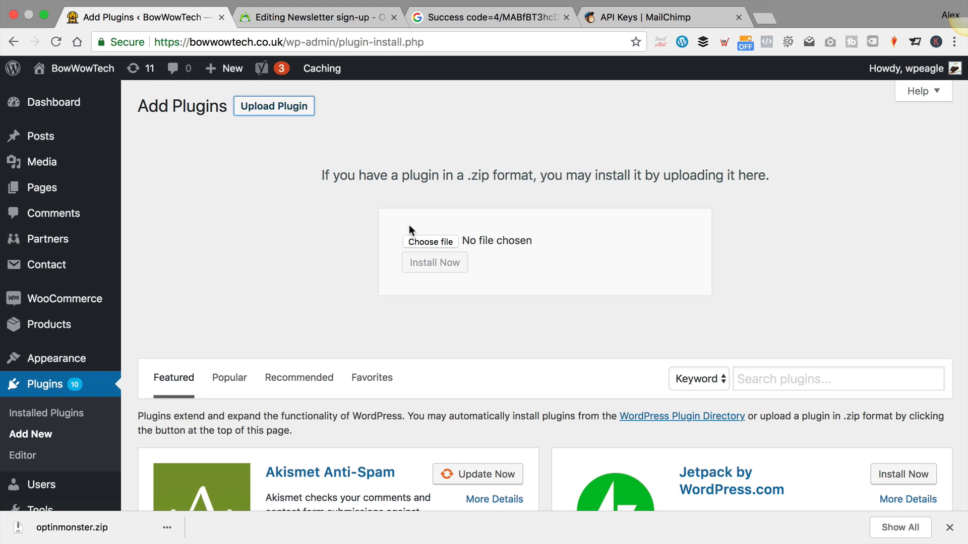
Upload optinmonster.zip from Downloads, install it, and activate the OptinMonster plugin
click(433, 241)
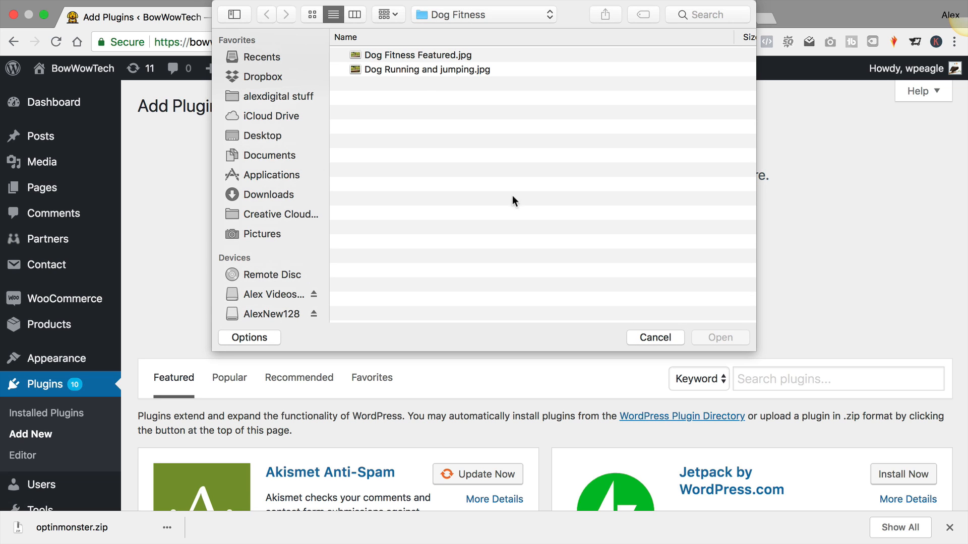
click(279, 195)
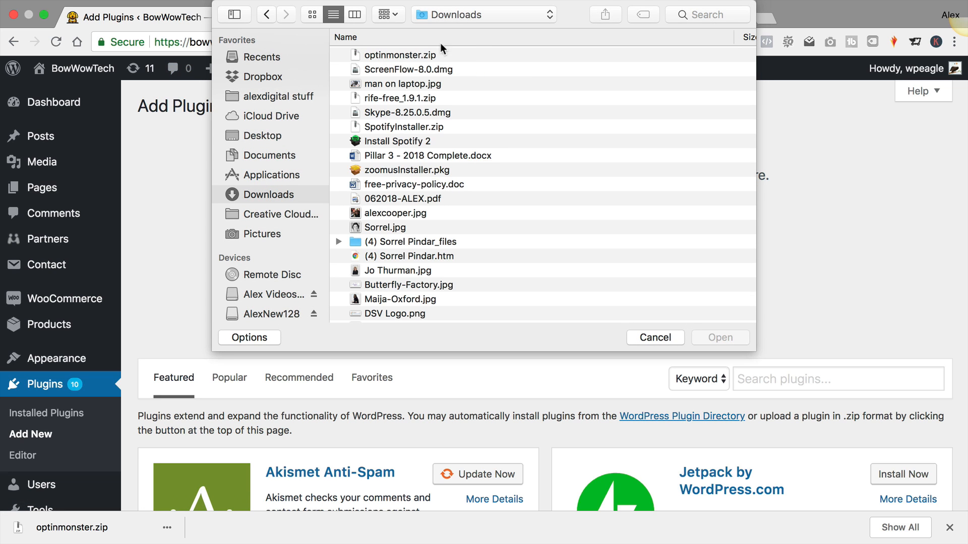
click(414, 55)
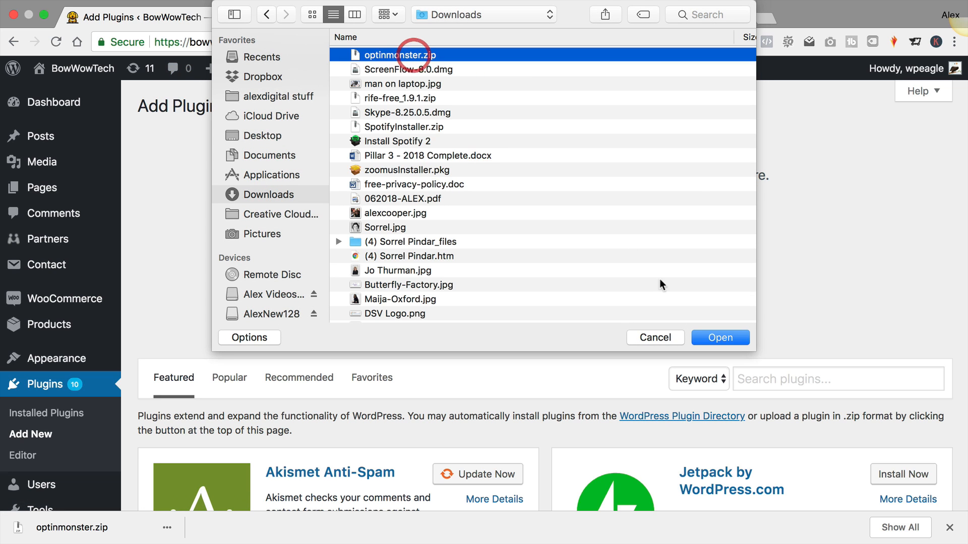
click(721, 338)
click(435, 262)
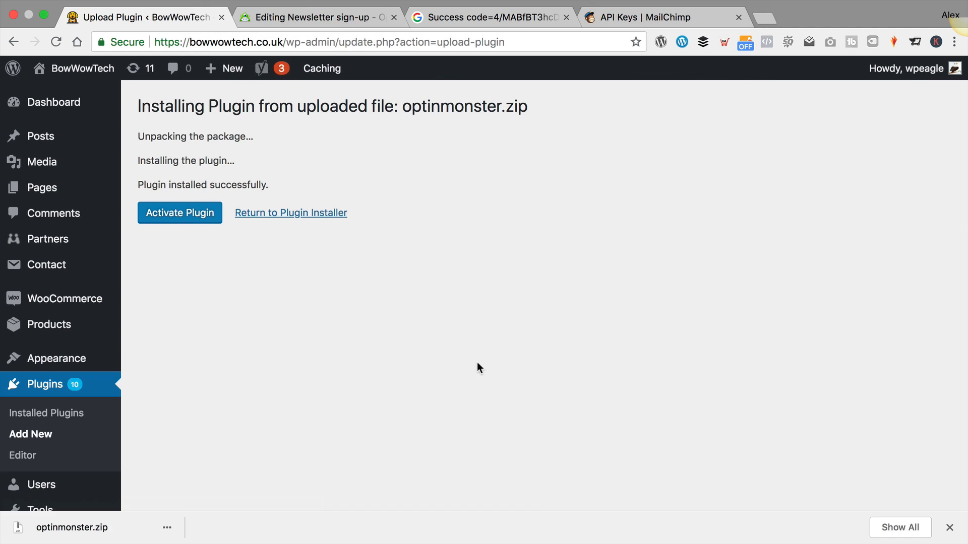
click(182, 215)
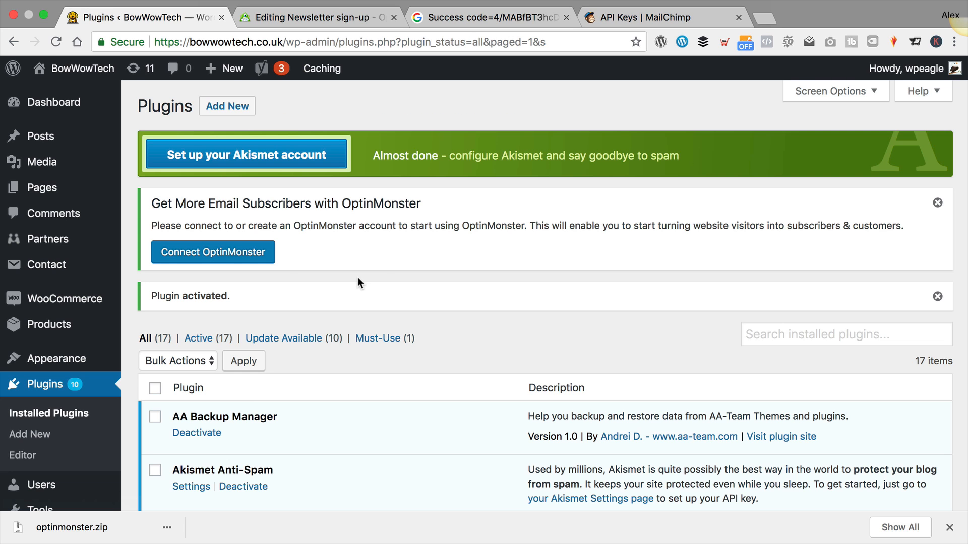
Reach the OptinMonster API Credentials page via Connect Your Account, then return to the campaign
click(191, 260)
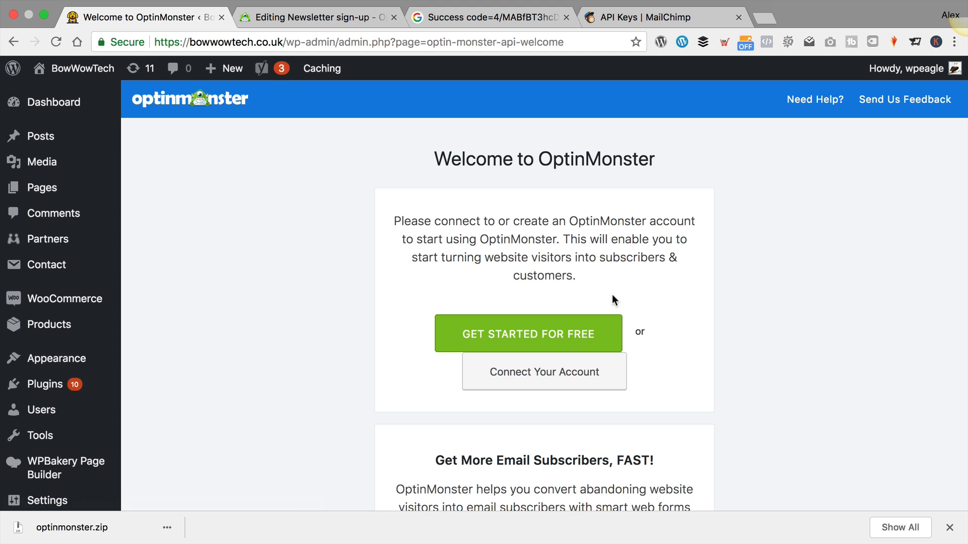
click(543, 379)
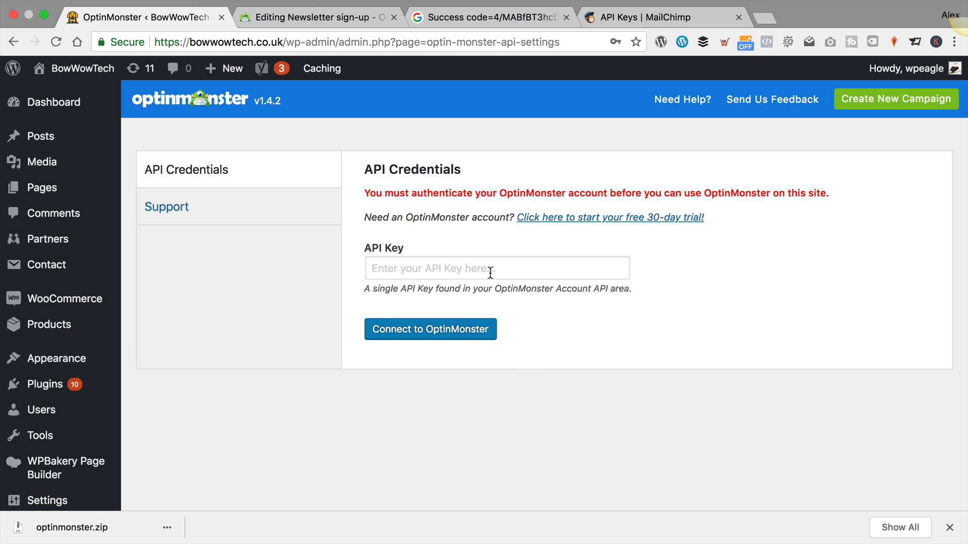
click(319, 16)
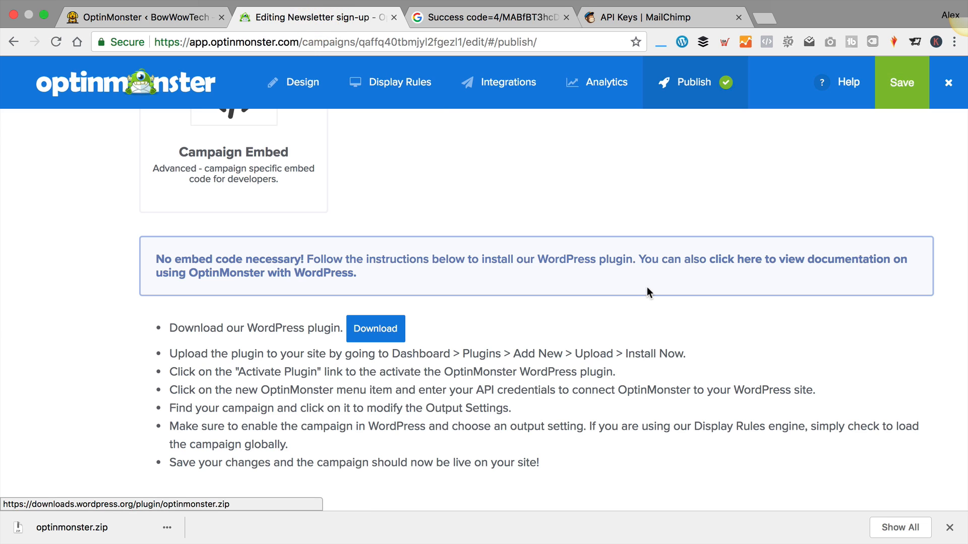
Save and close the campaign, then open the account's API key settings
click(899, 99)
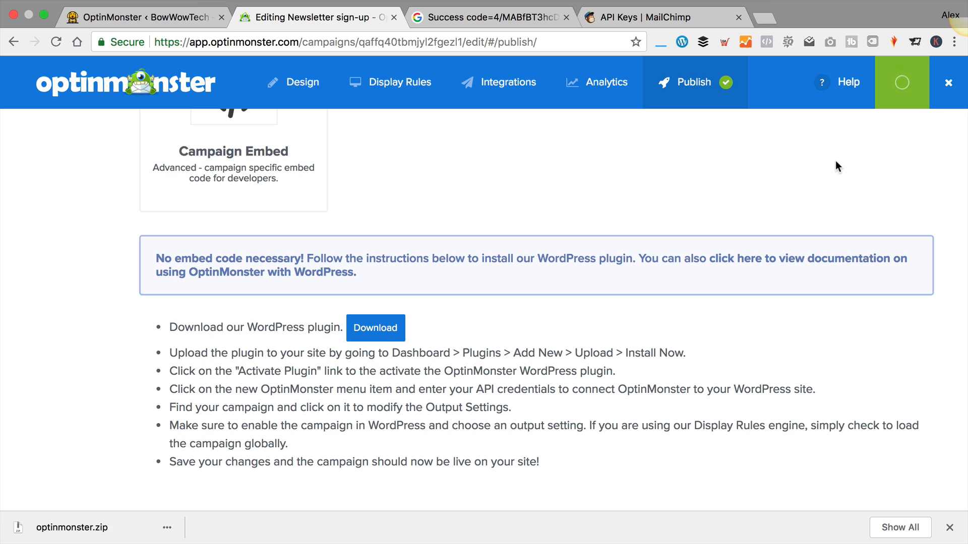
click(950, 83)
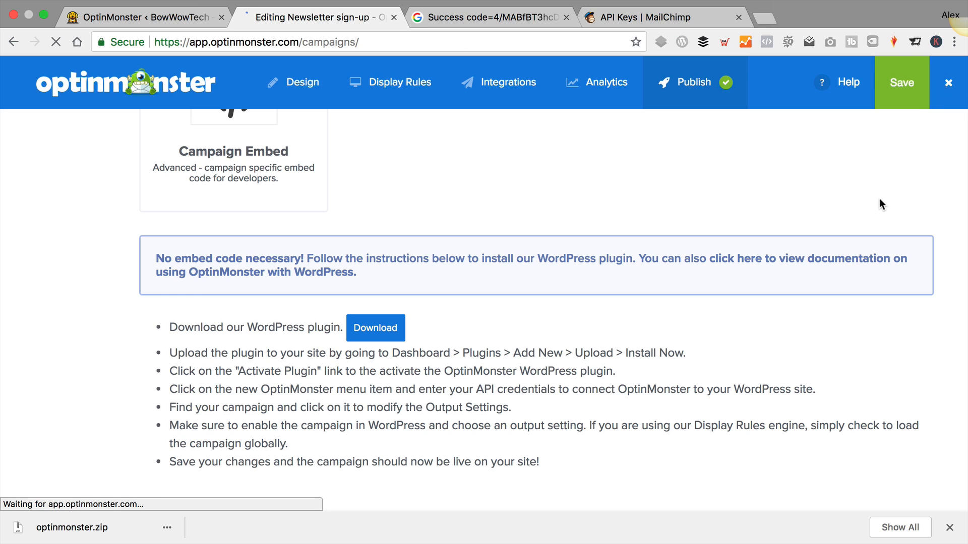
click(874, 84)
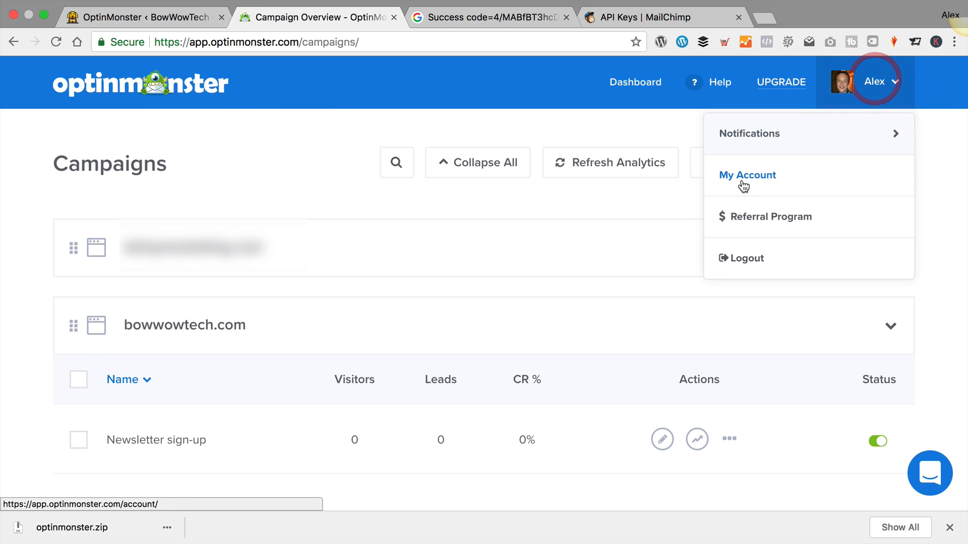
click(746, 181)
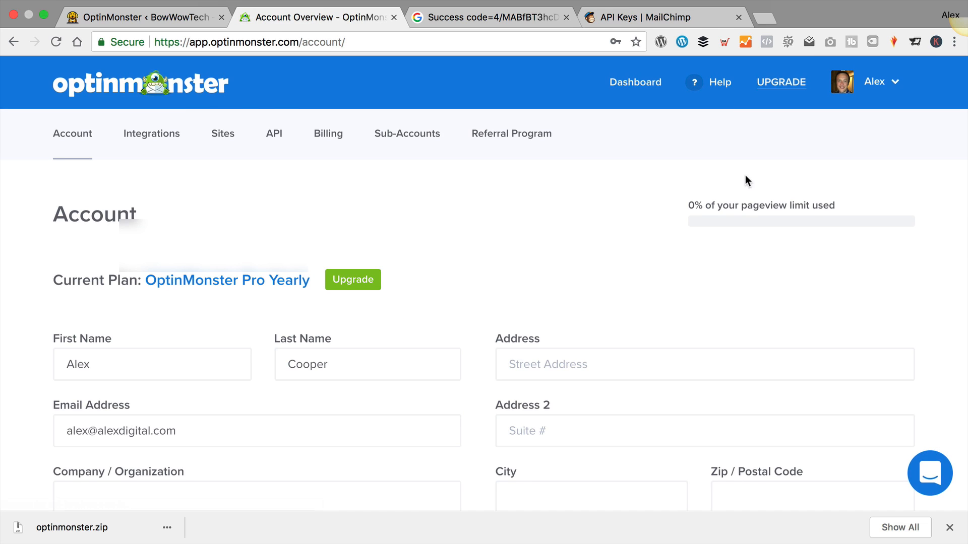
click(279, 134)
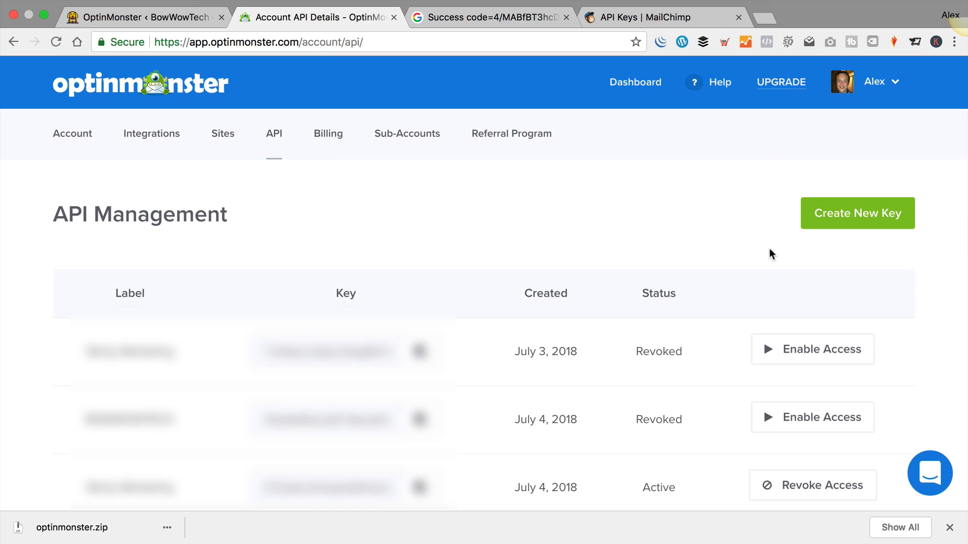
Create a new API key labelled BOW WOW TECH and copy it
click(860, 217)
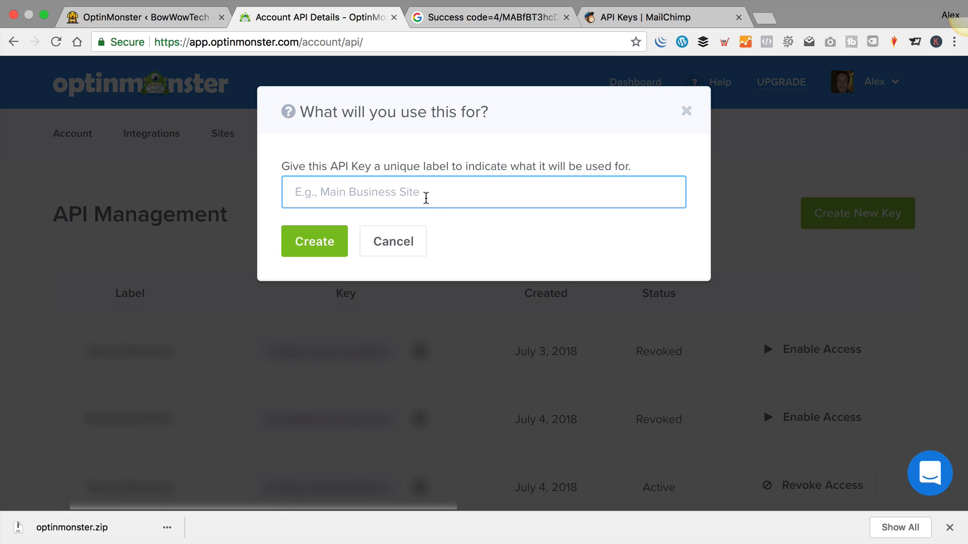
text(BOW WOW TE)
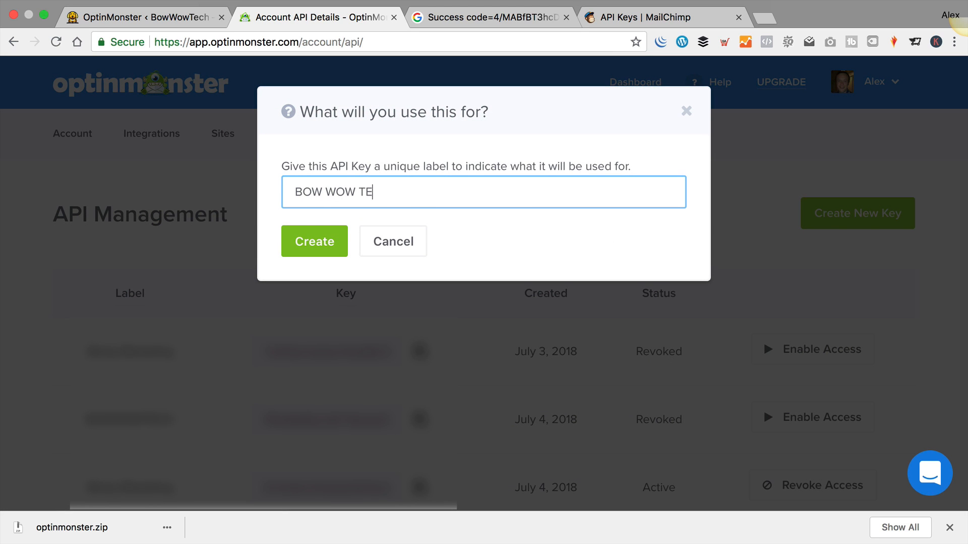
text(CH)
click(315, 245)
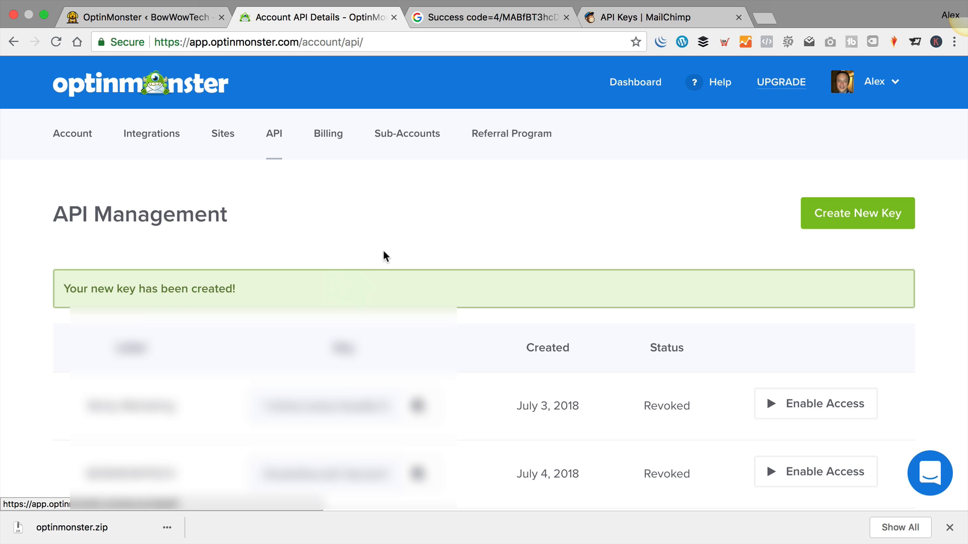
scroll(385, 258, down, 5)
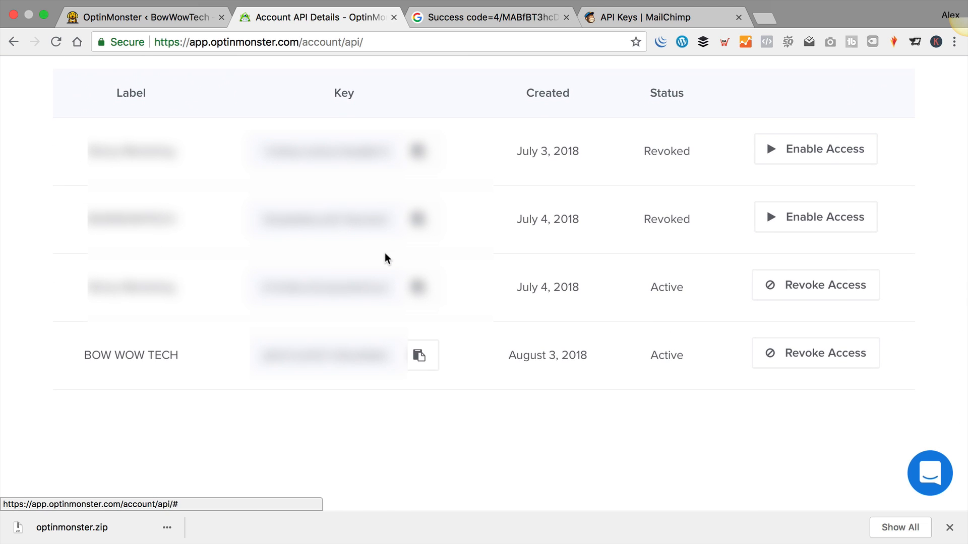
click(423, 361)
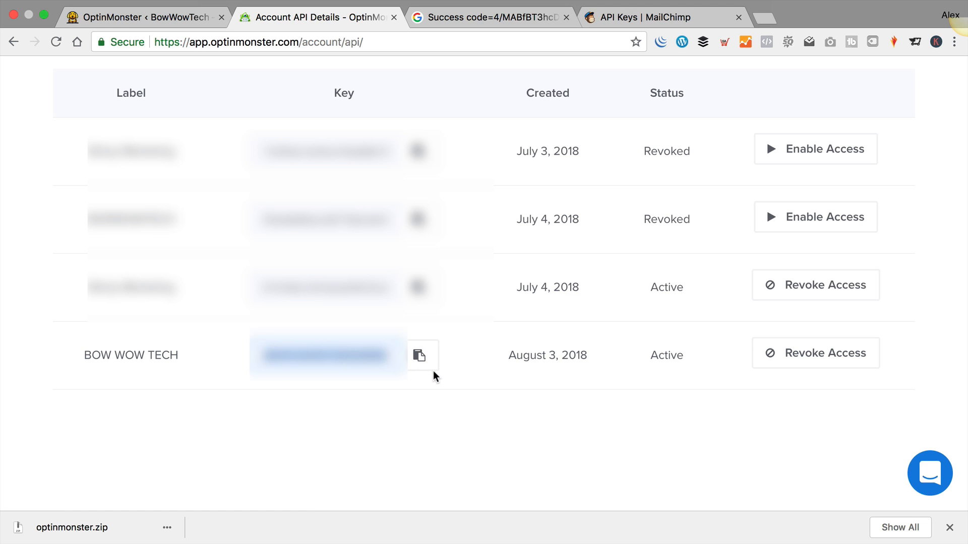
click(104, 19)
Connect the plugin with the pasted API key and refresh campaigns to list Newsletter sign-up
click(466, 273)
key(super+v)
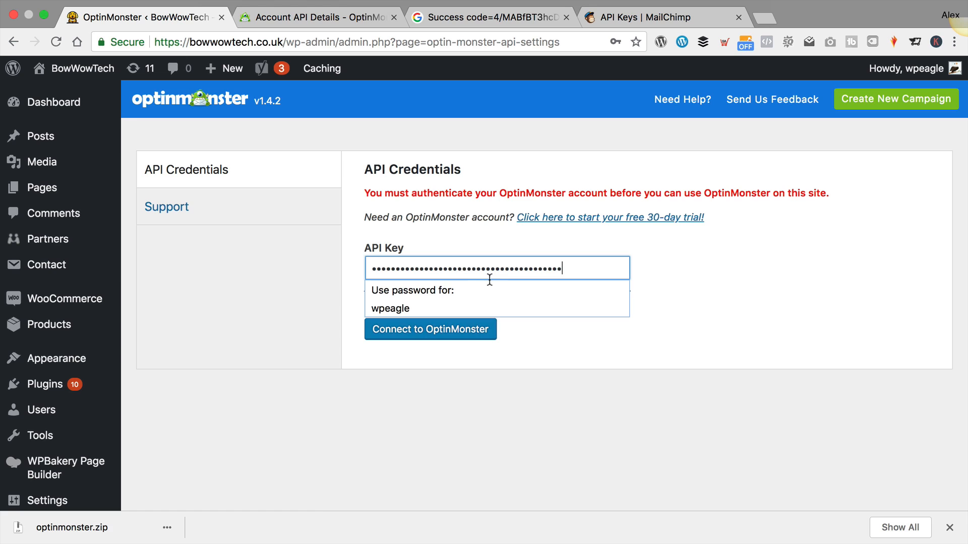
click(469, 333)
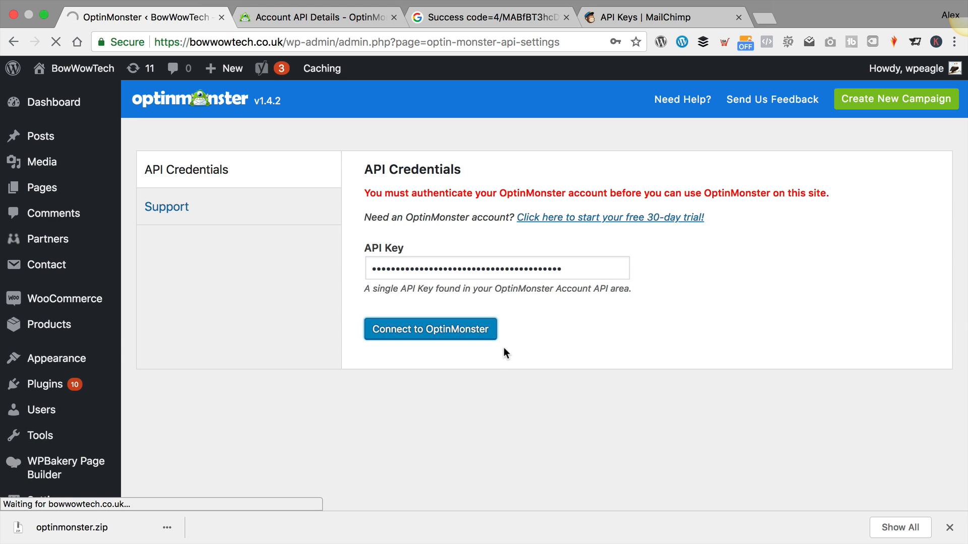
click(194, 222)
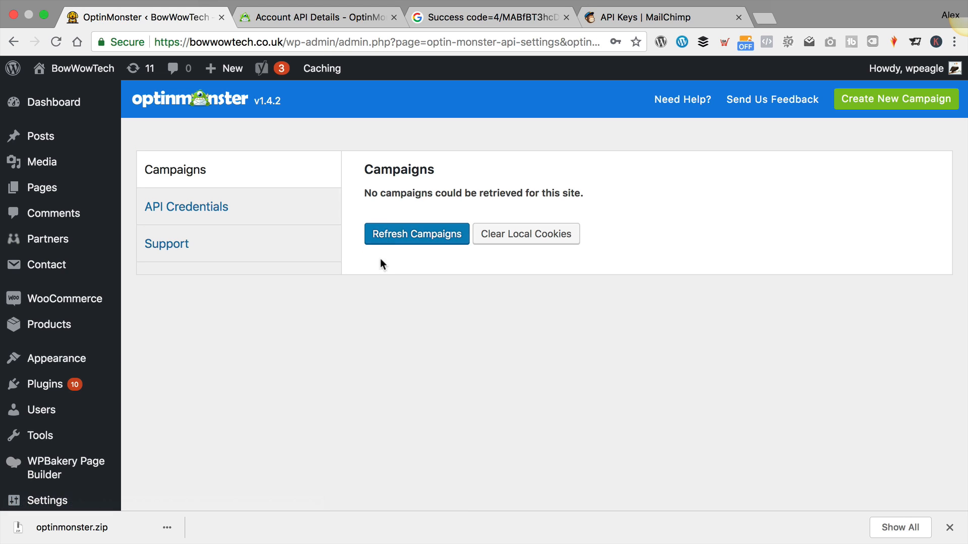
click(415, 235)
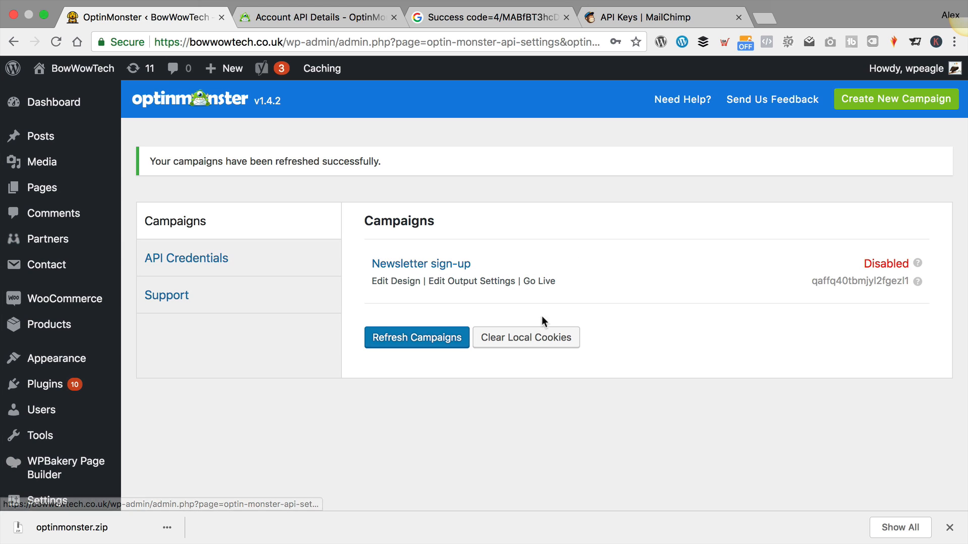
Set the Newsletter sign-up campaign live and expand Advanced Settings in its output settings
click(547, 284)
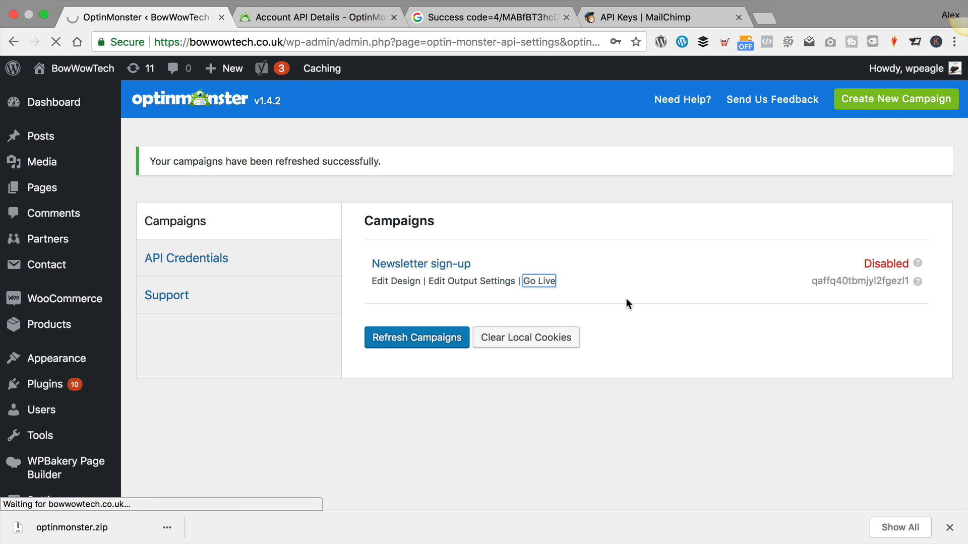
click(443, 268)
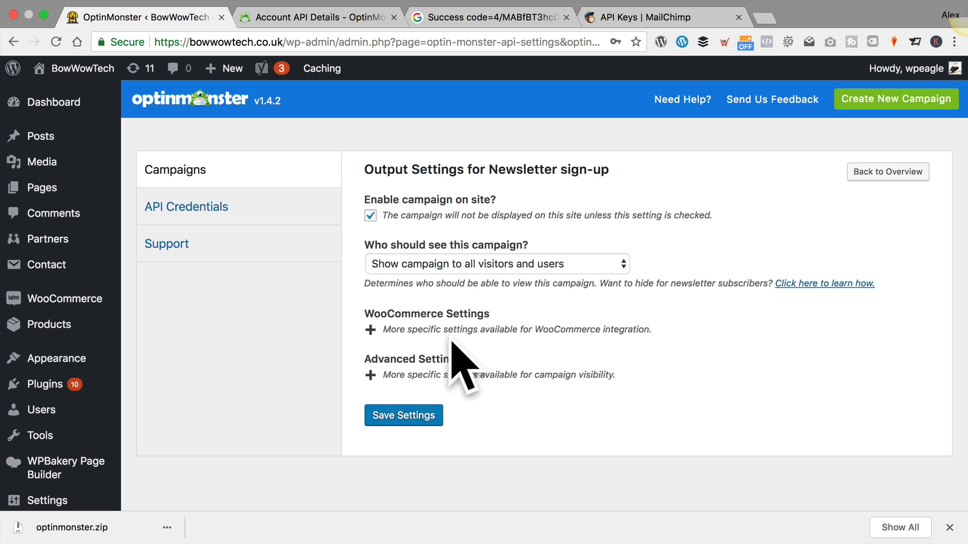
scroll(302, 345, down, 2)
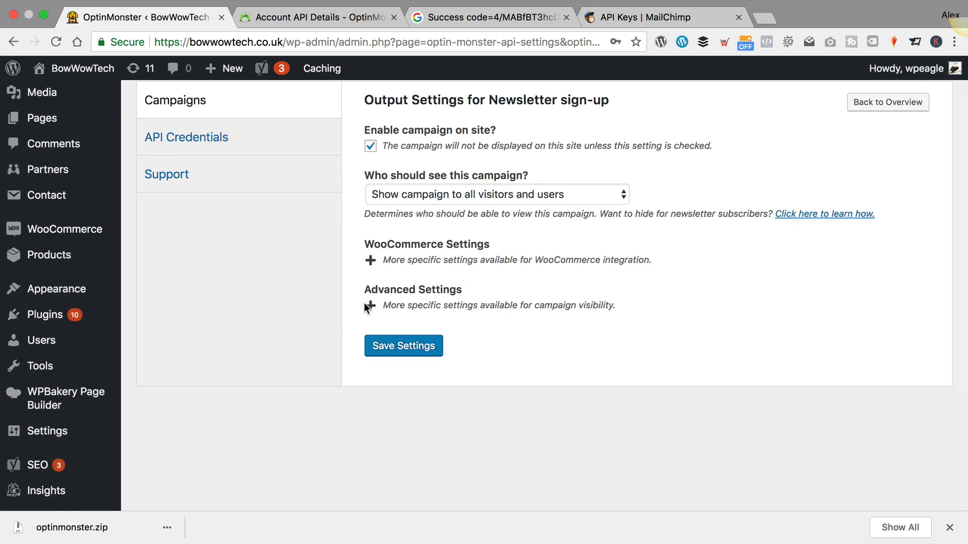
click(370, 305)
Look over the advanced visibility settings, then visit the BowWowTech homepage
scroll(433, 282, down, 3)
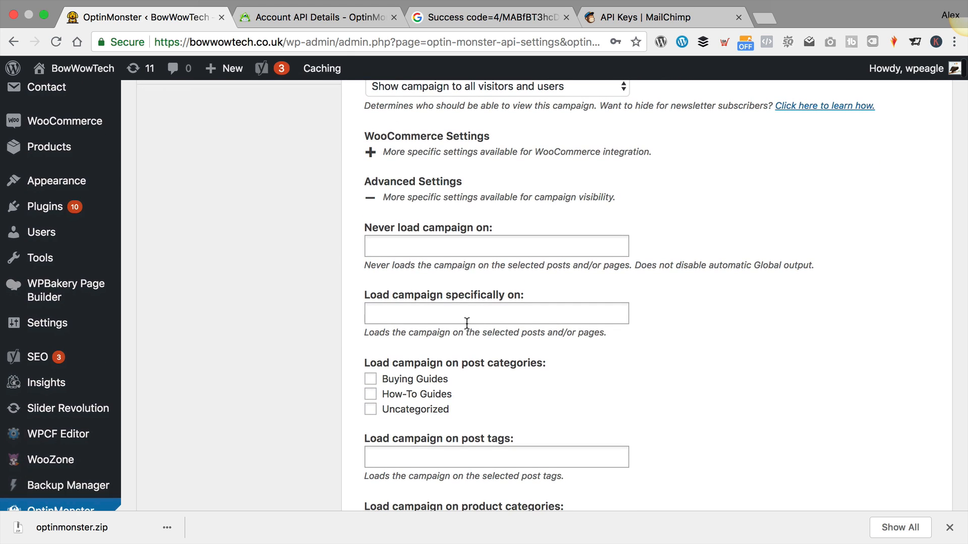
scroll(640, 383, down, 2)
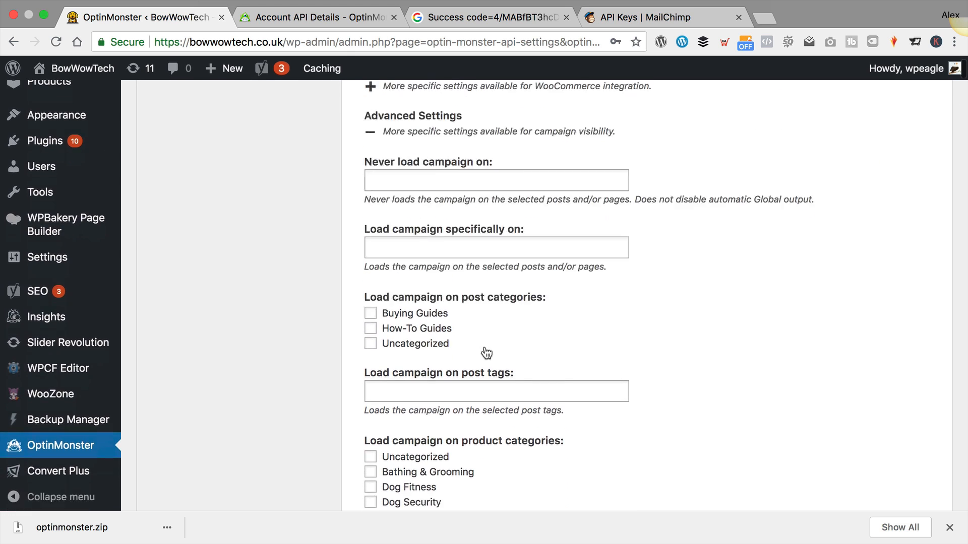
scroll(487, 353, down, 3)
scroll(626, 320, up, 8)
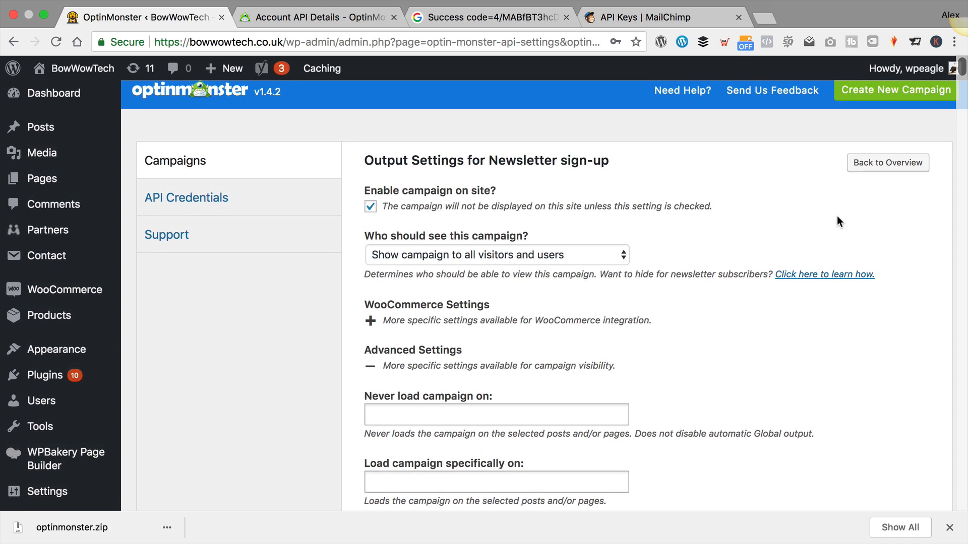
scroll(836, 217, up, 1)
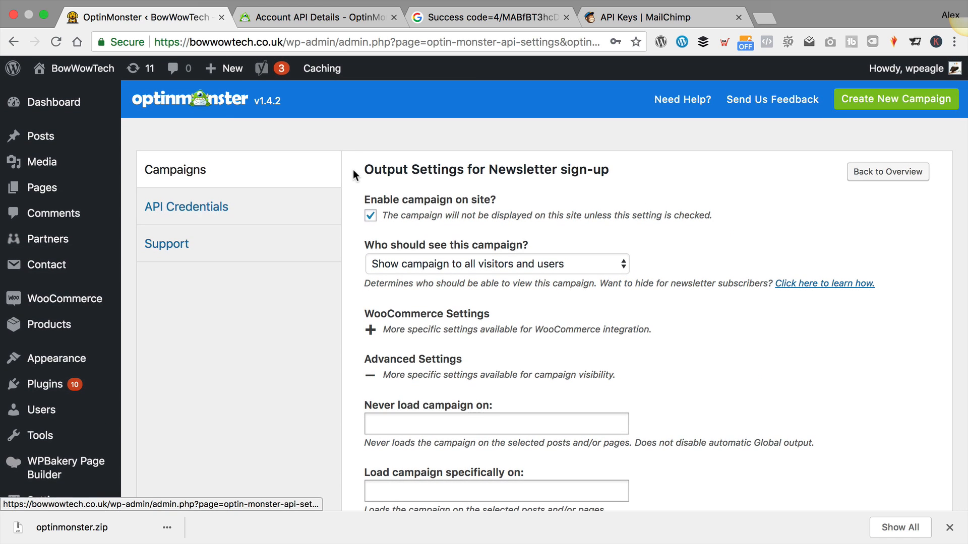
click(64, 92)
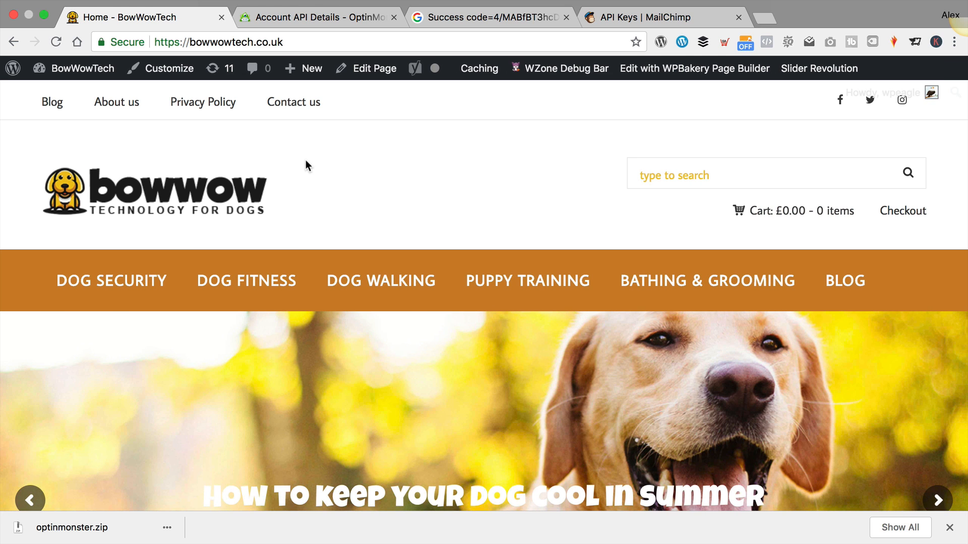
Wait for the homepage newsletter popup and enter a test e-mail address in it
scroll(305, 159, down, 10)
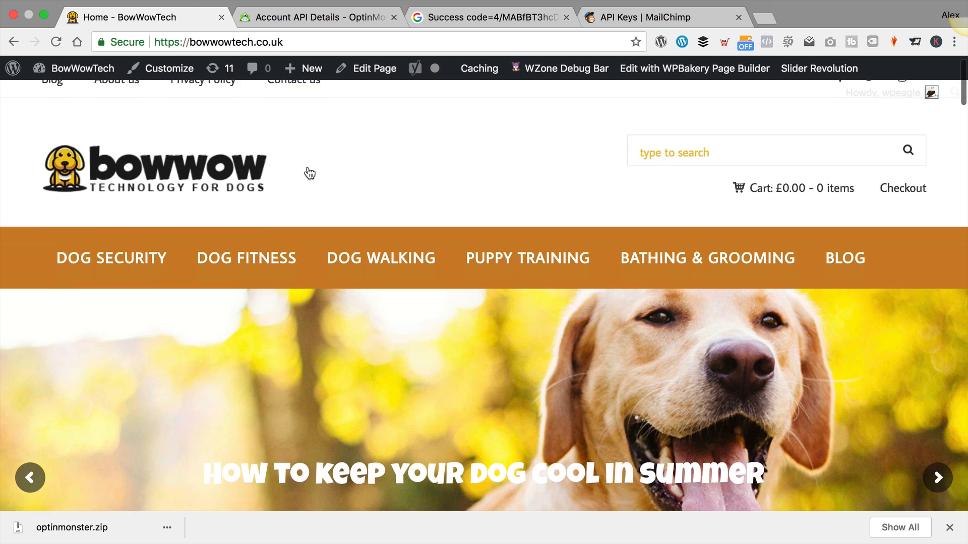
scroll(448, 309, down, 12)
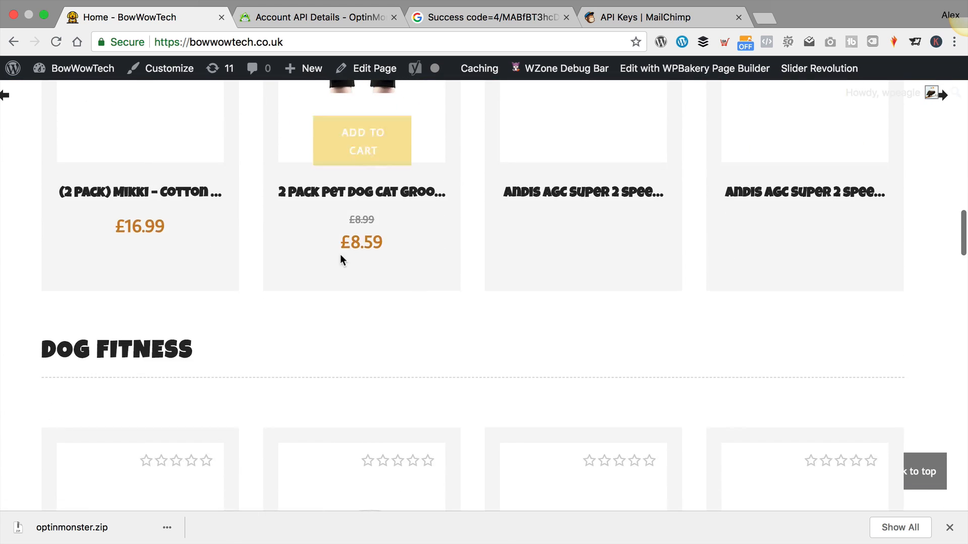
scroll(341, 257, down, 10)
scroll(343, 255, up, 4)
scroll(344, 255, up, 20)
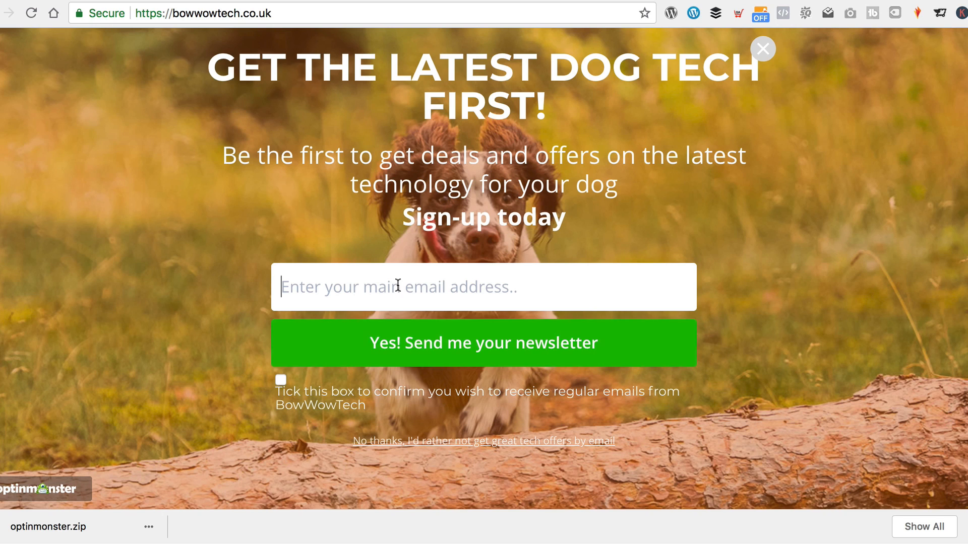
click(417, 283)
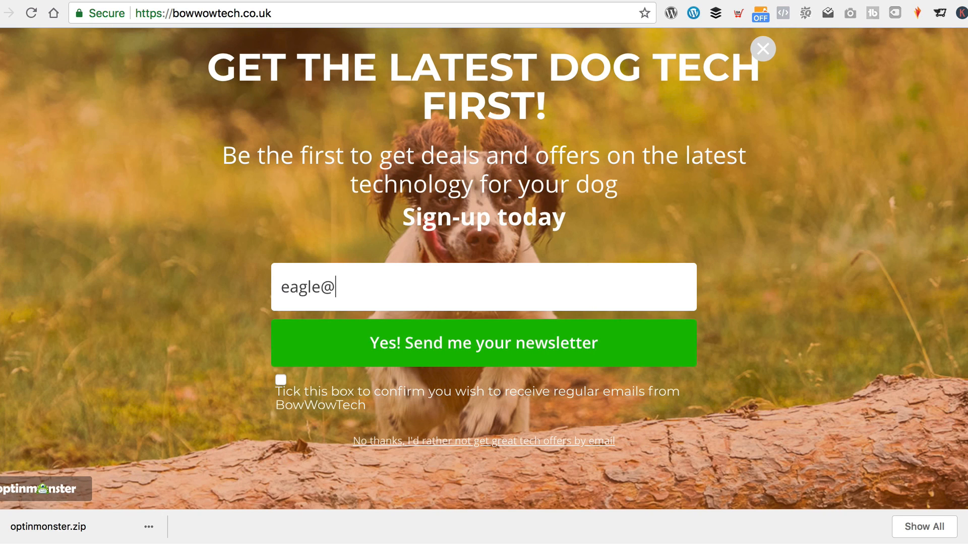
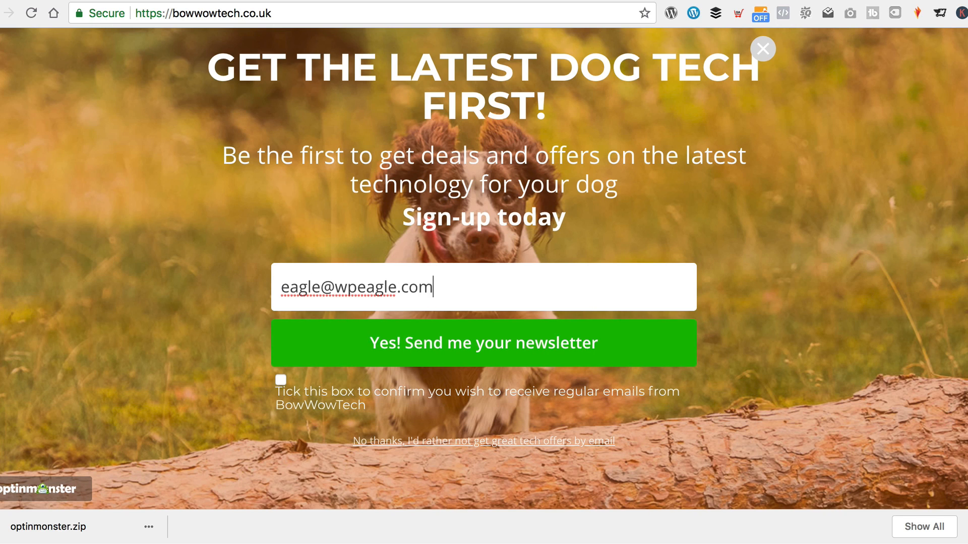
Confirm the popup blocks sign-up without consent, then tick consent and submit successfully
click(487, 342)
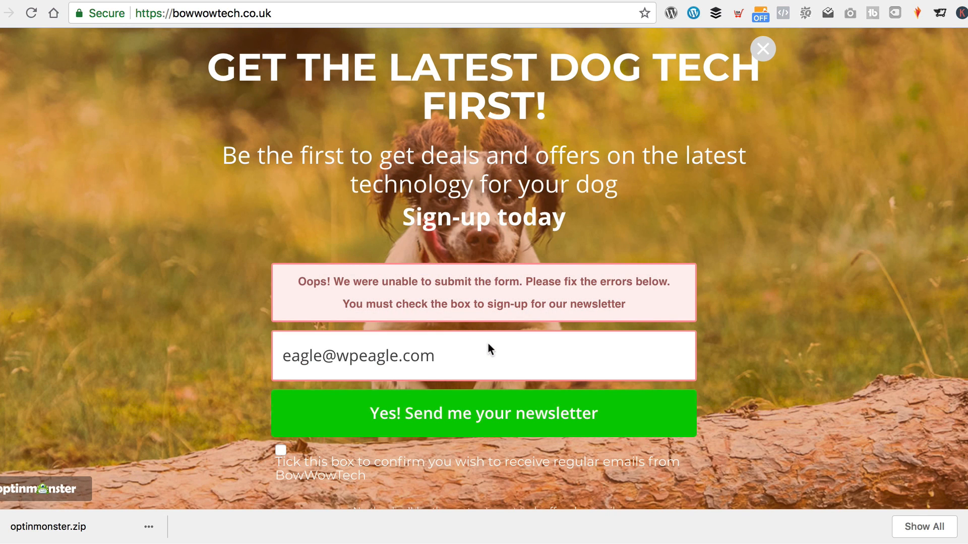
click(281, 450)
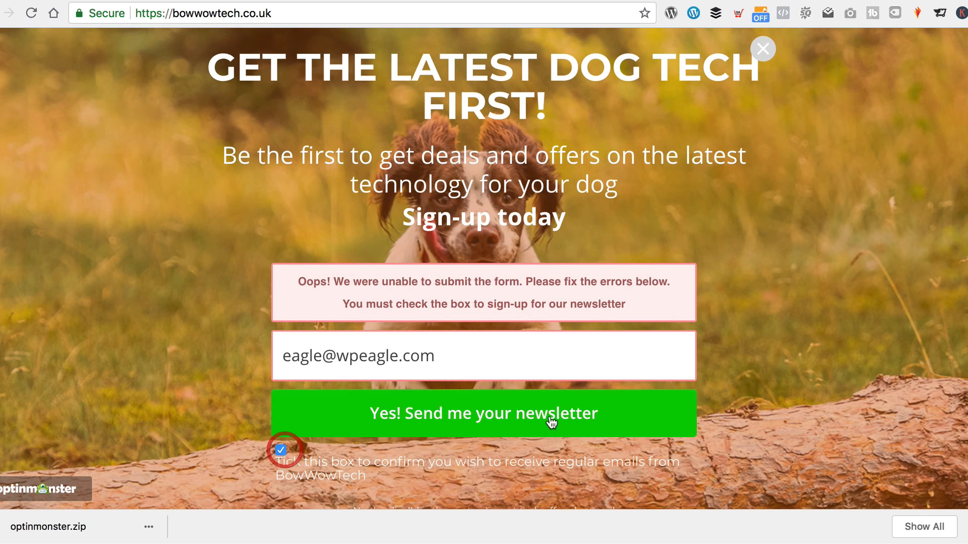
click(501, 414)
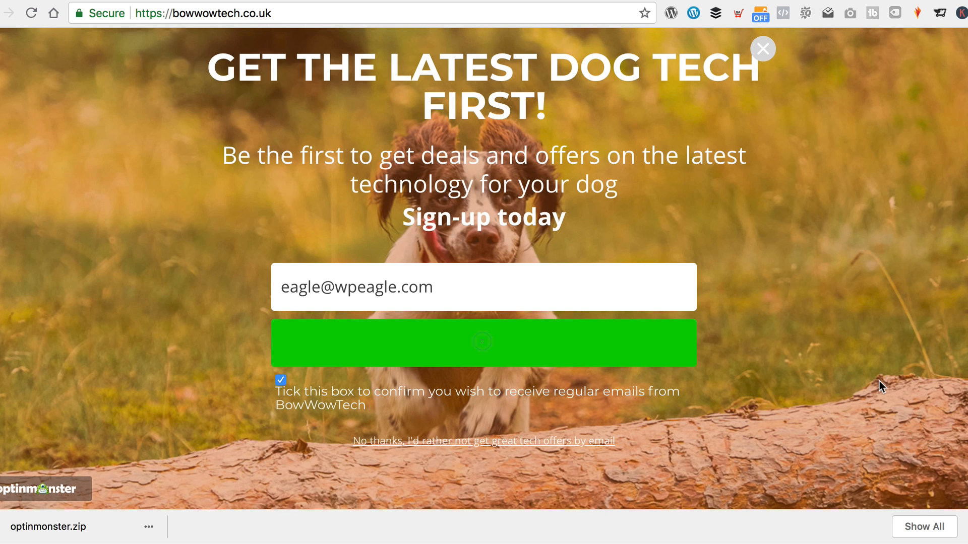